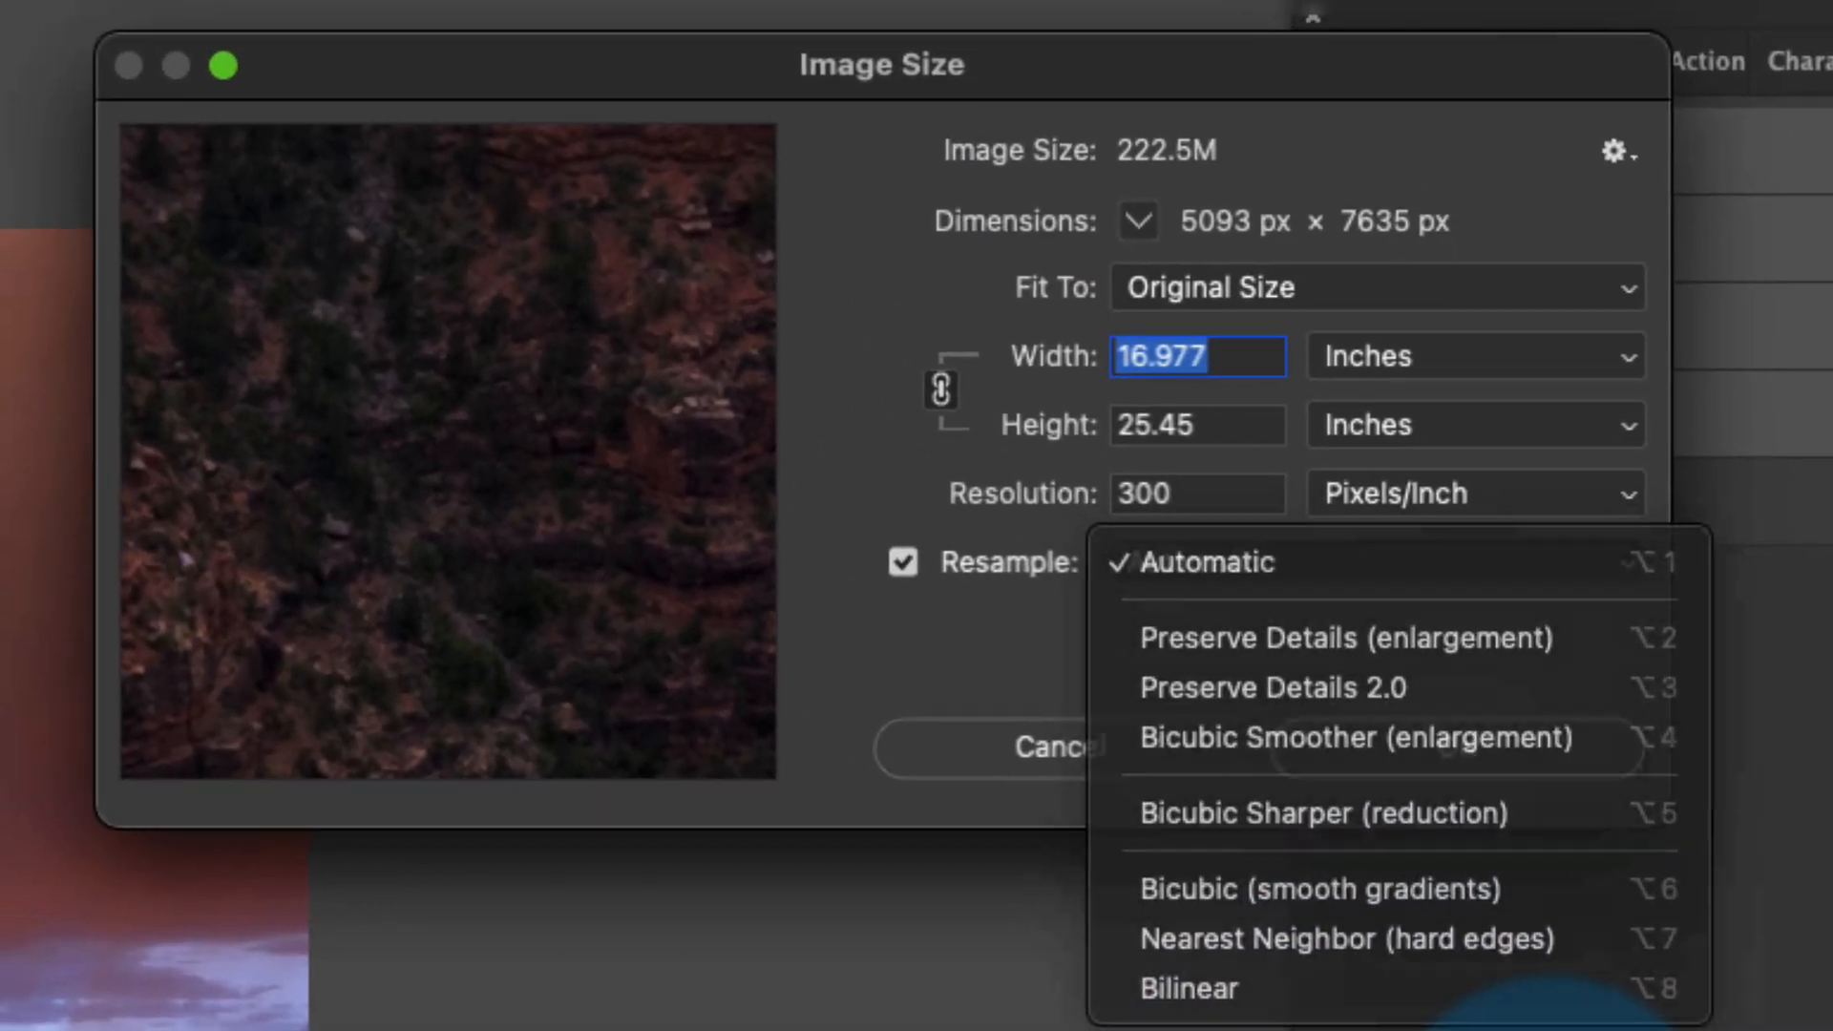
- Set the image height to 60 inches at 300 ppi with Bicubic Smoother (enlargement) resampling
left_click(1548, 1028)
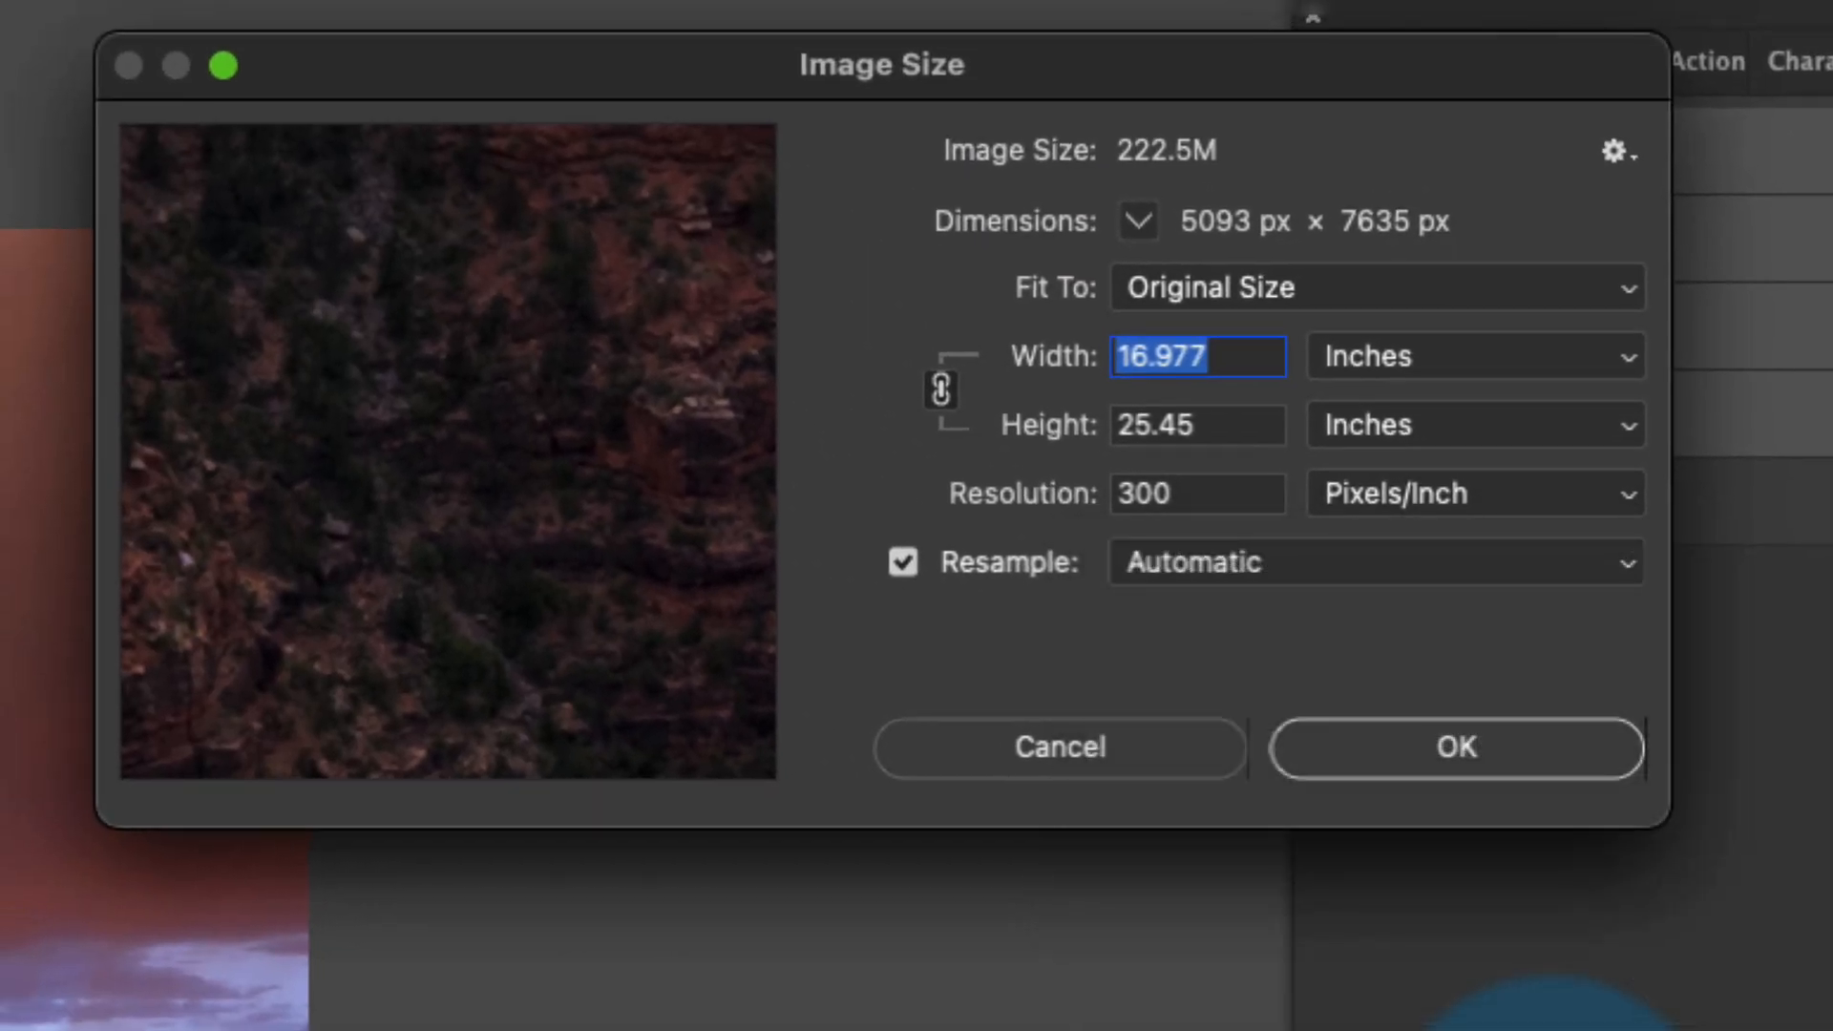
left_click_drag(1243, 363, 1009, 361)
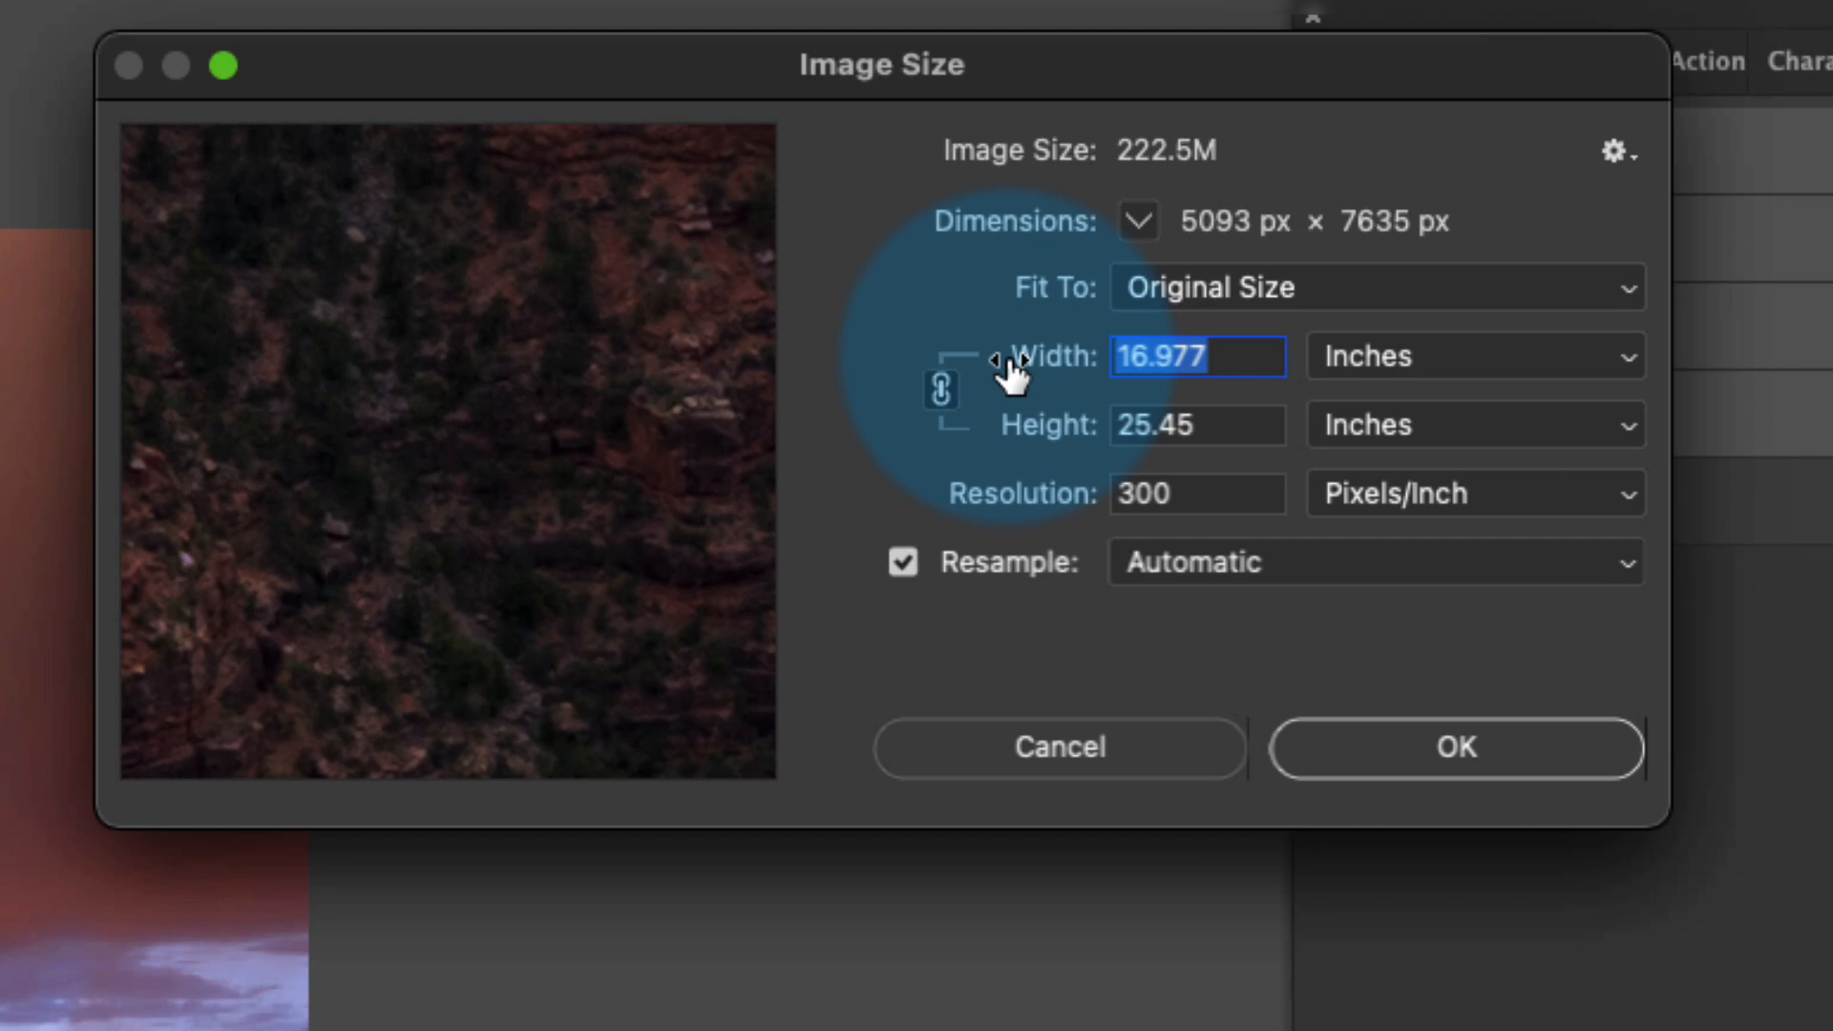
key("Tab")
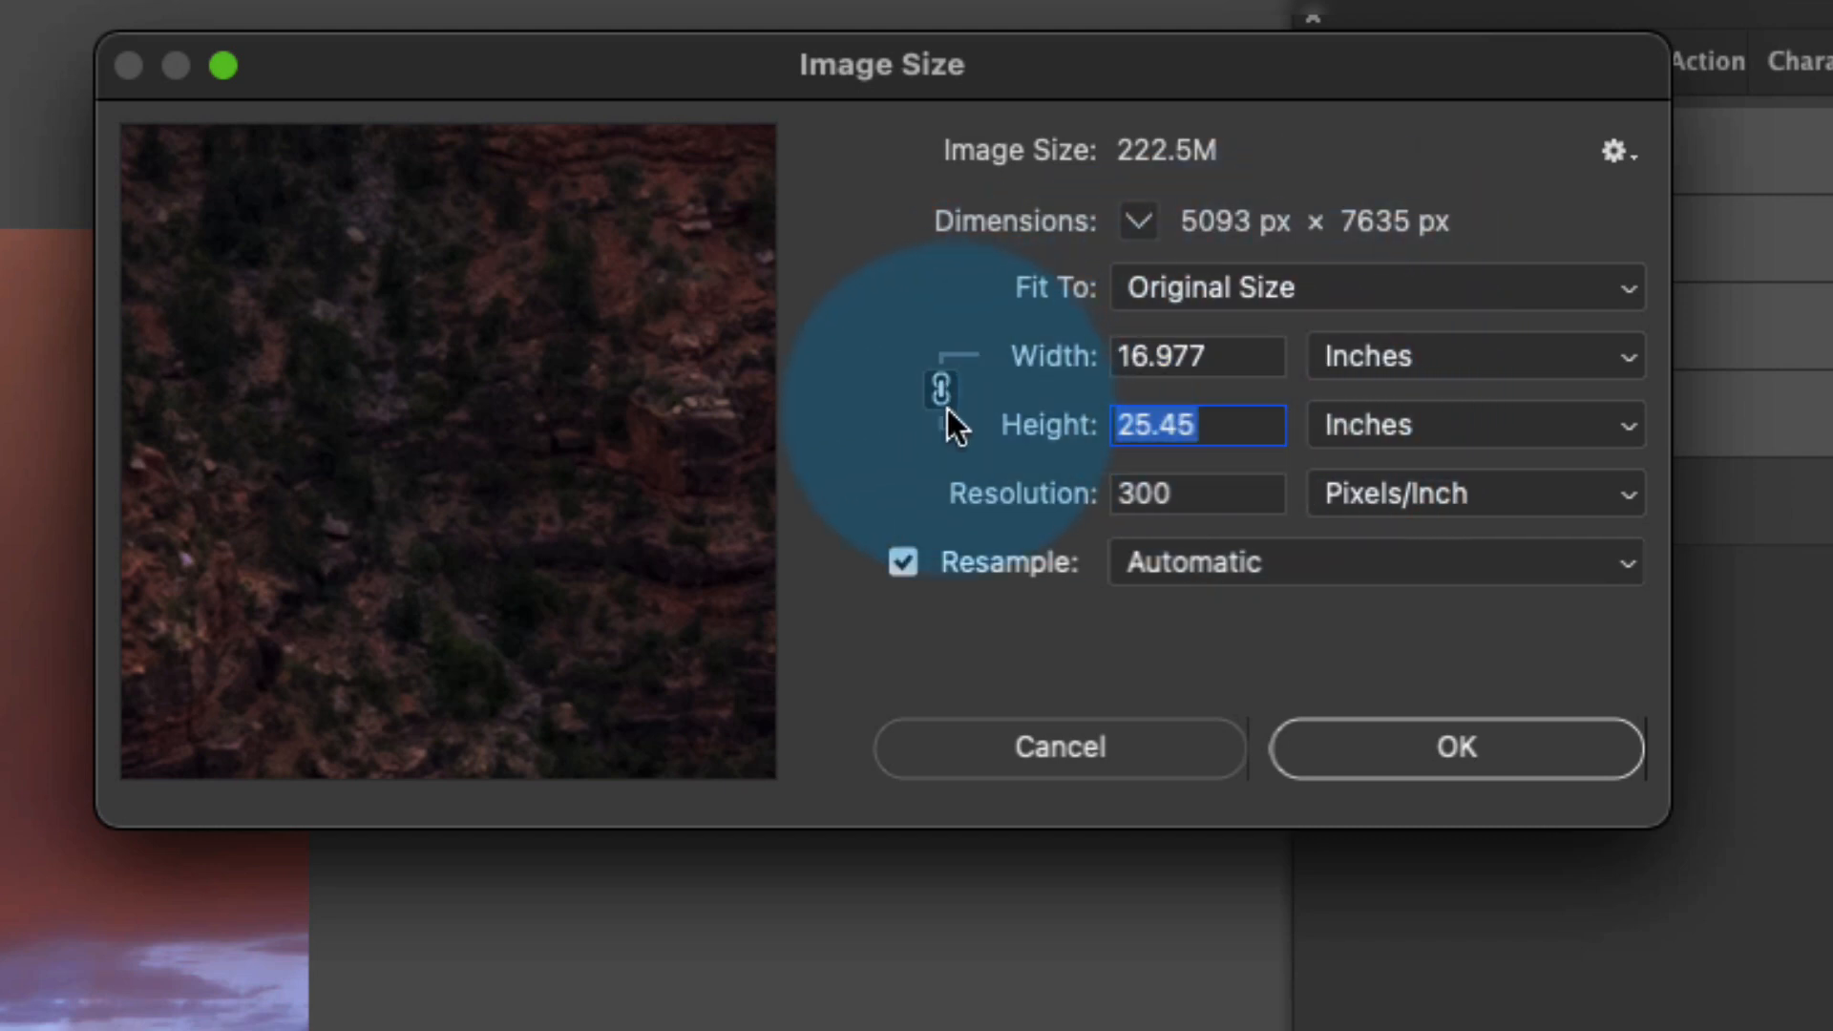
type("60")
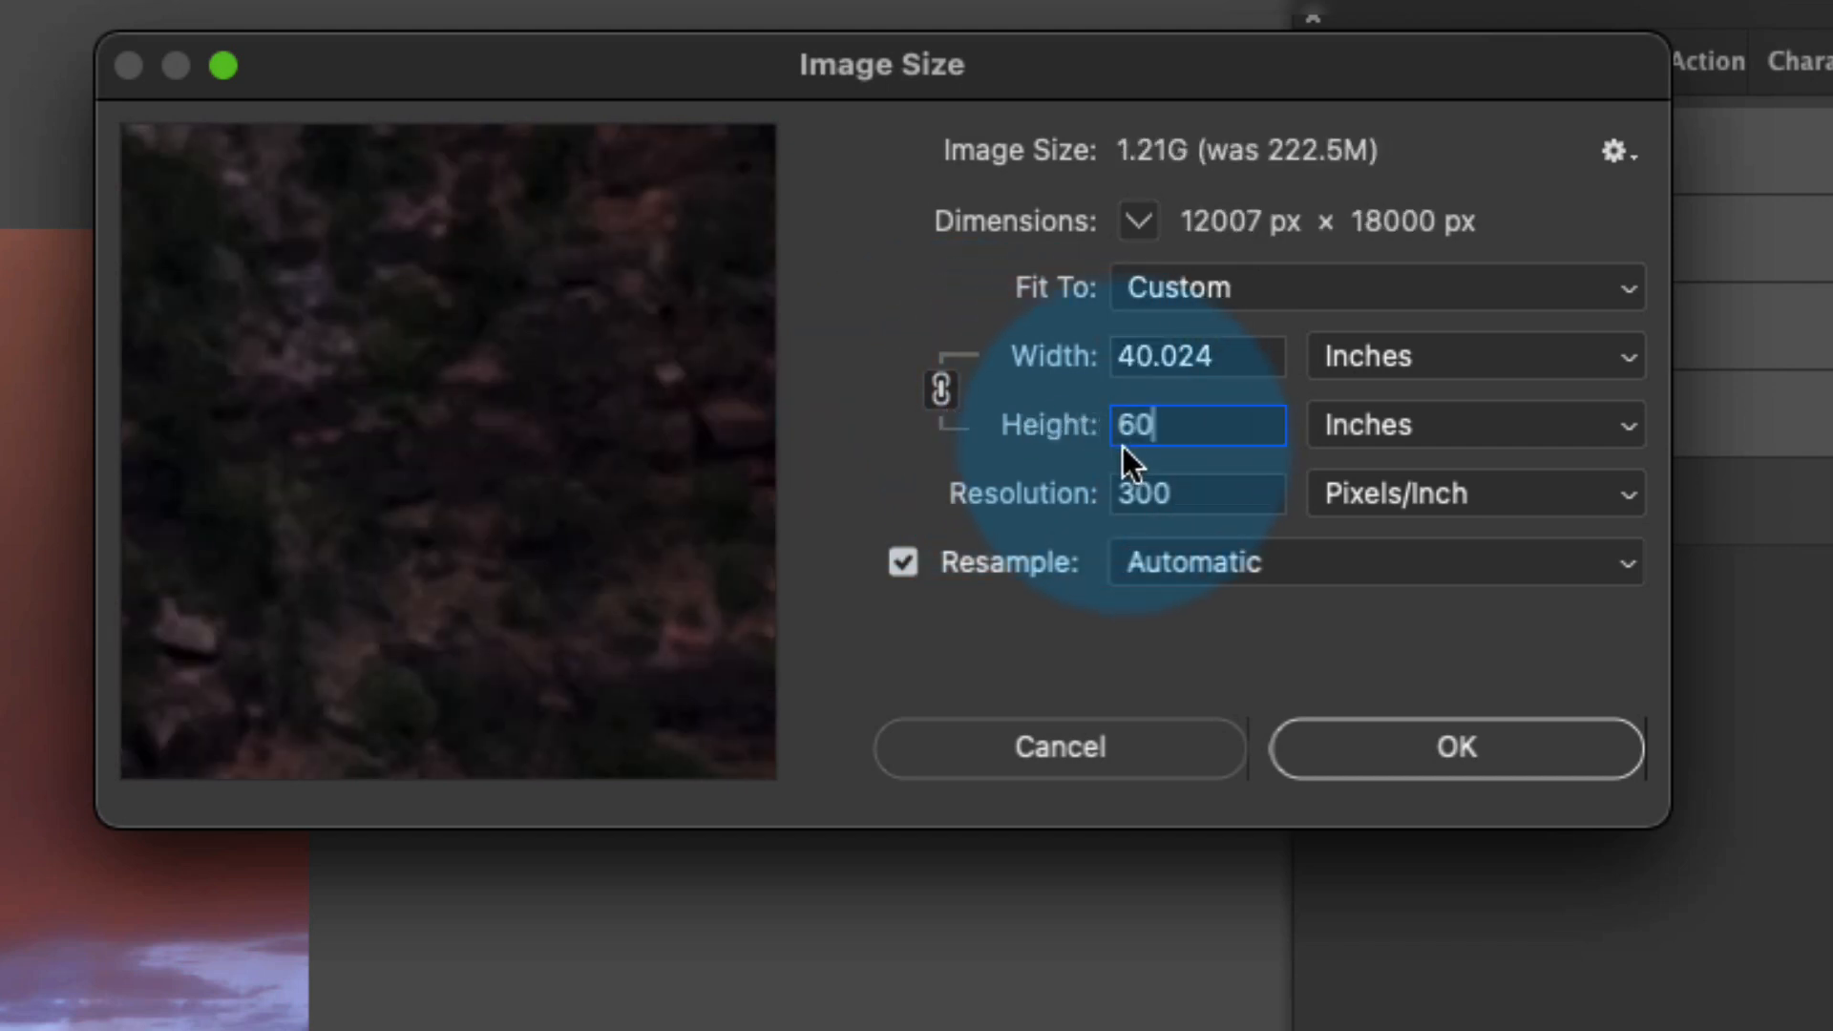
left_click(1281, 561)
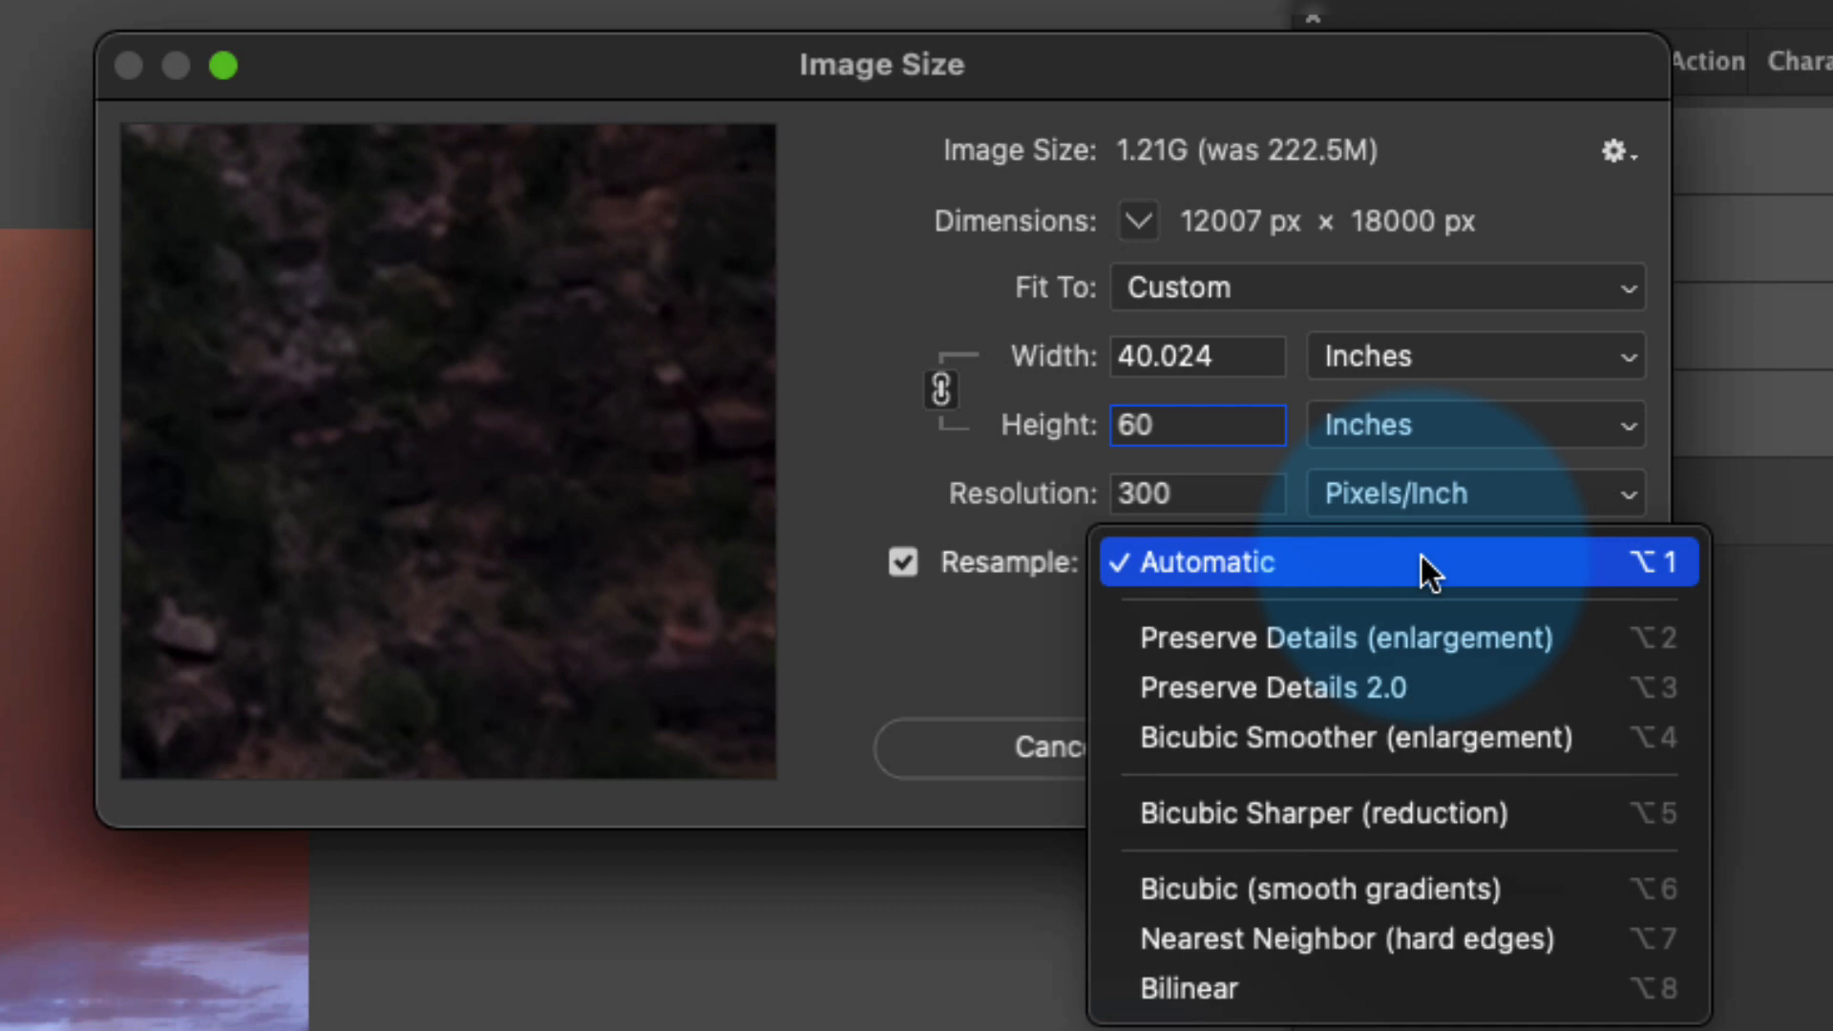
left_click(1437, 737)
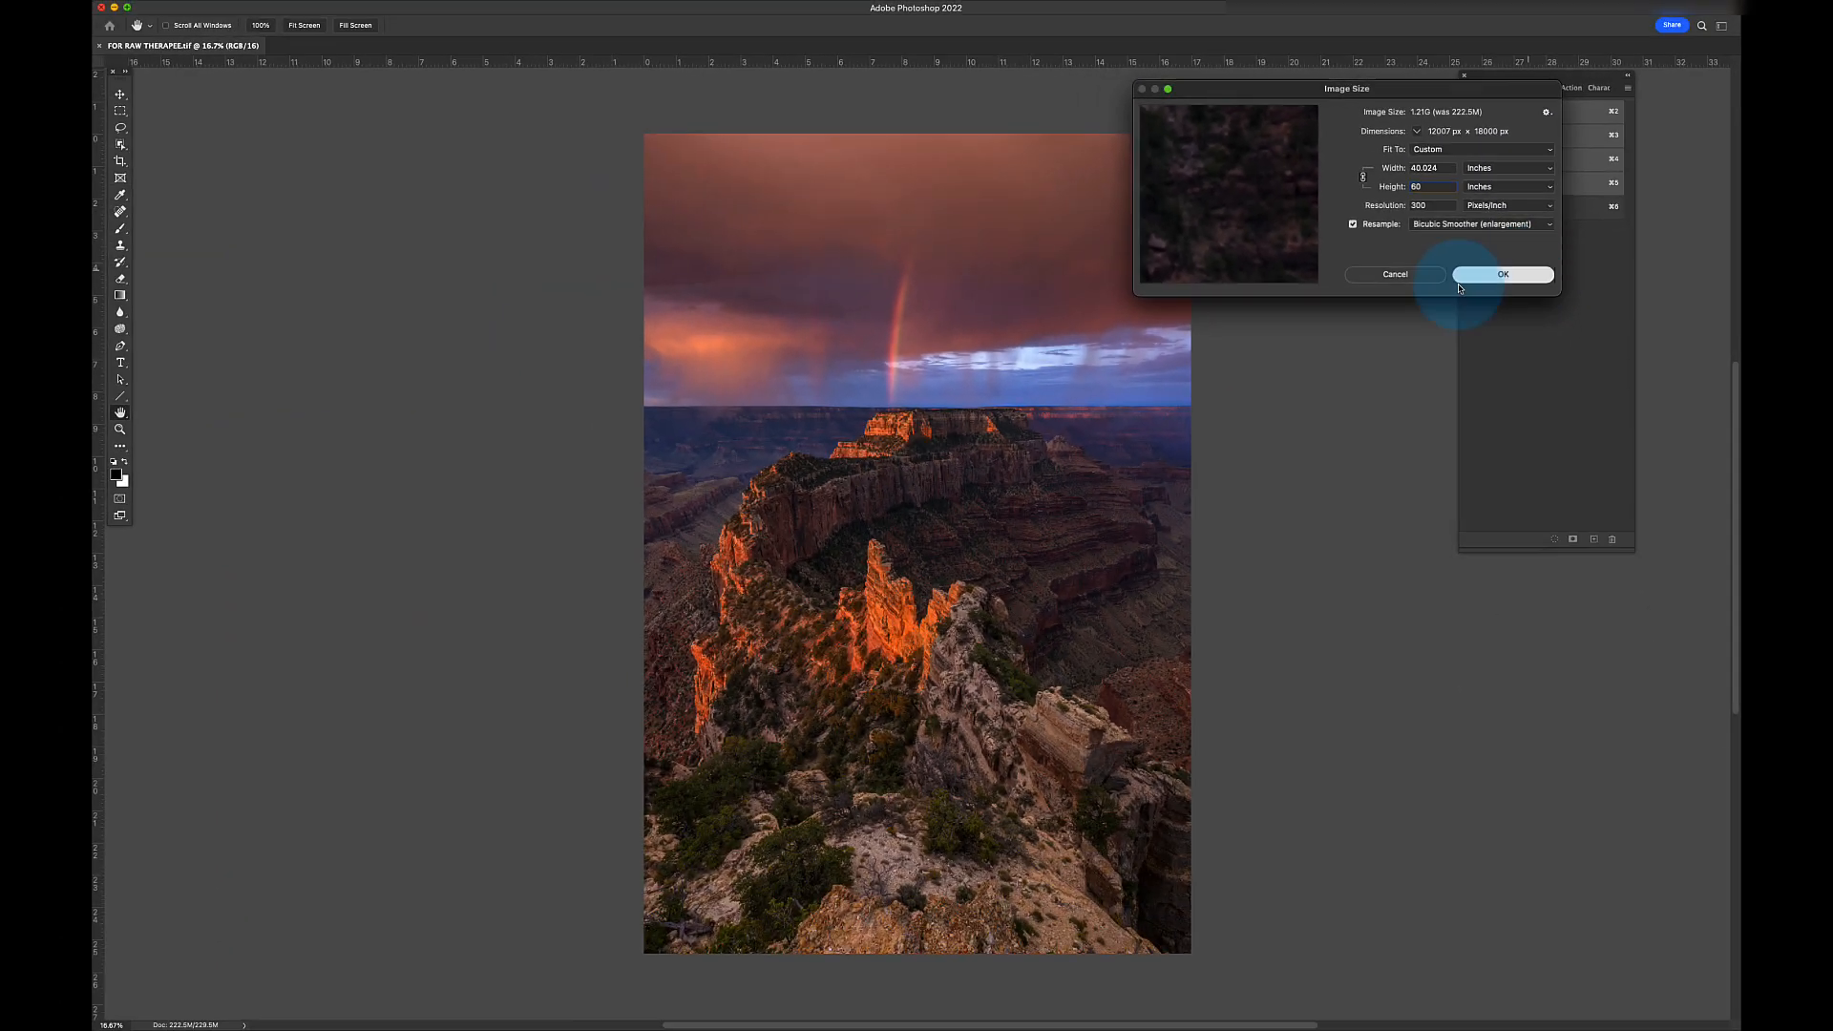
- Apply the 12007 × 18000 px enlargement and show the Layers panel instead of Channels
left_click(1427, 699)
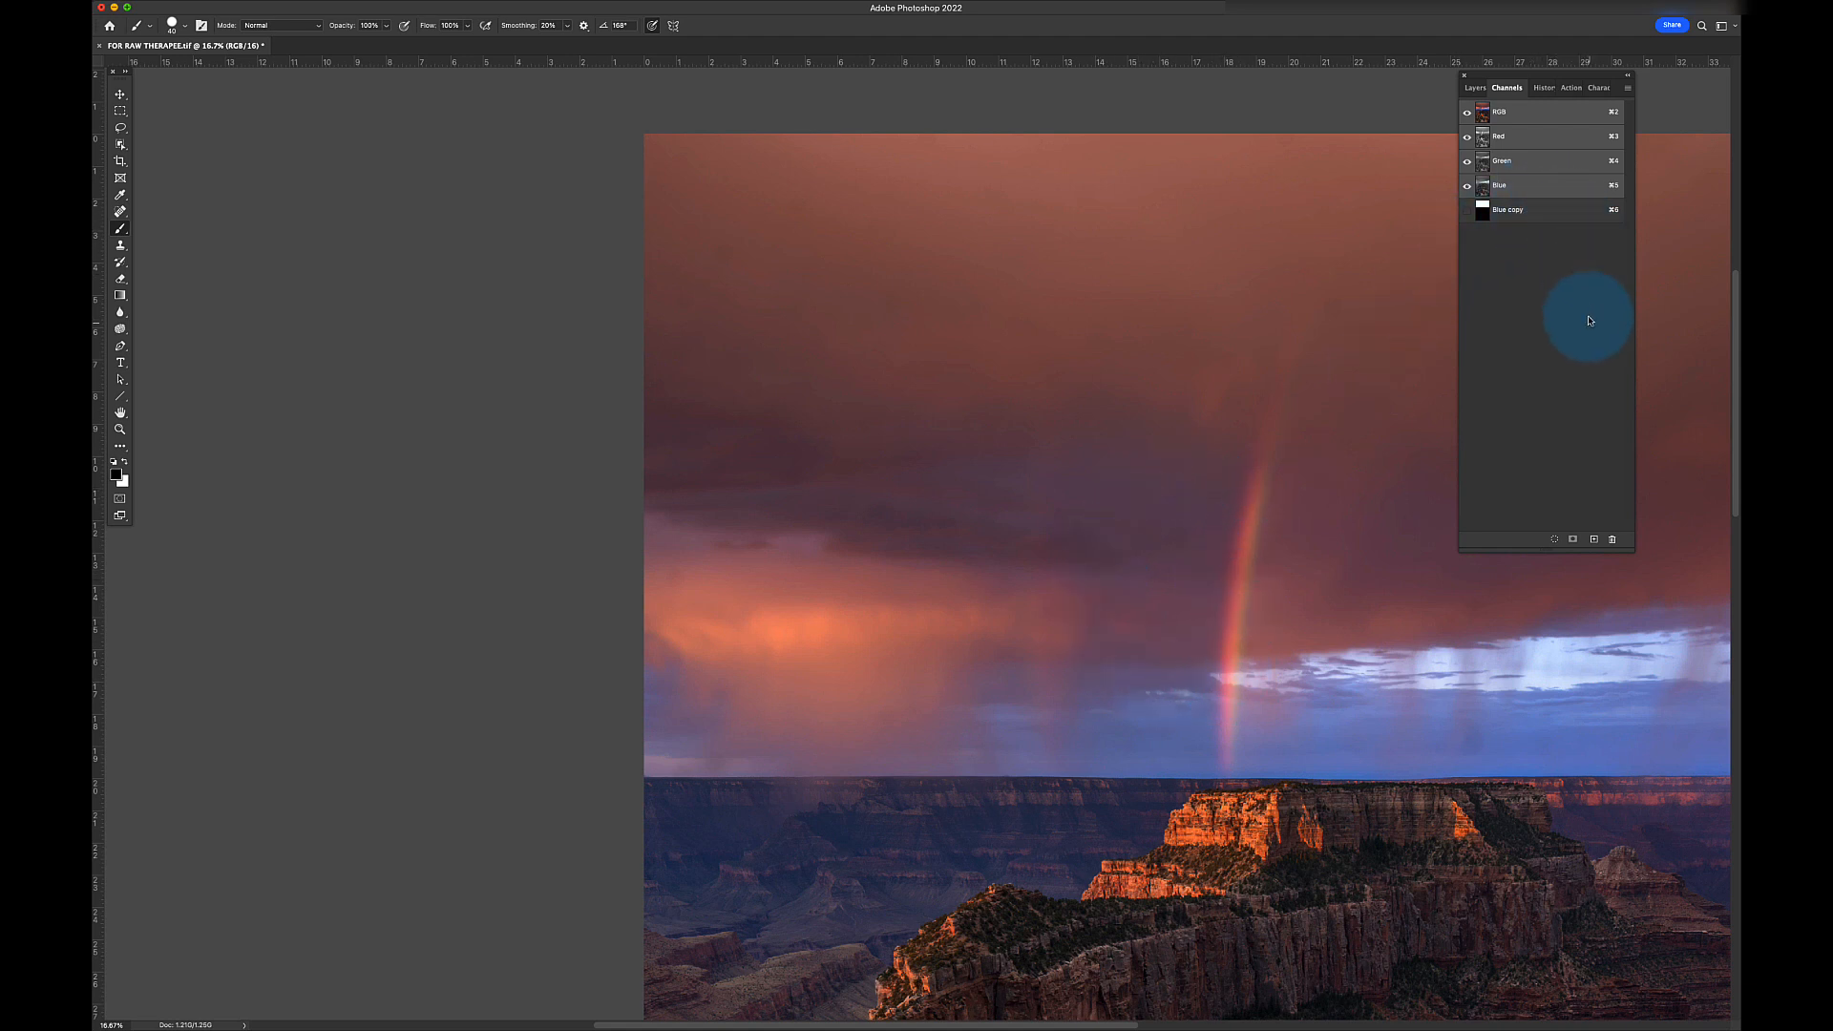
left_click(1475, 90)
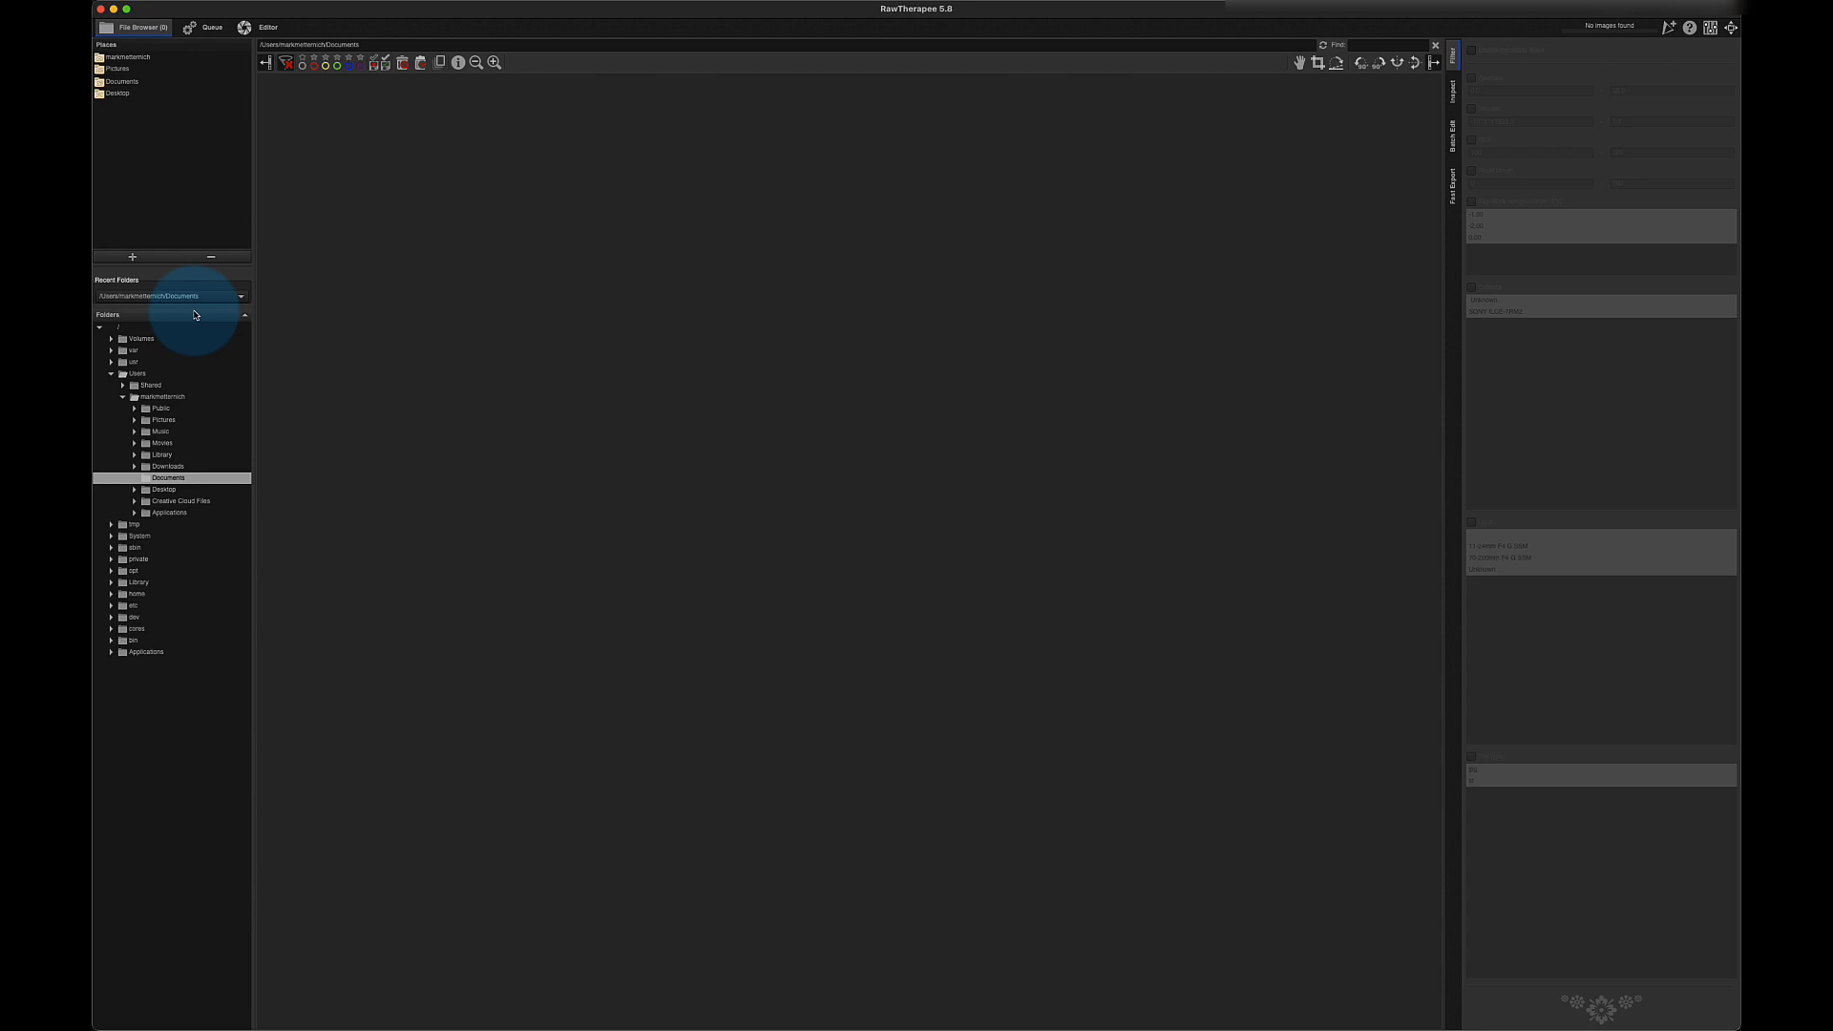
- Browse the Pictures folder thumbnails in RawTherapee, then bring up the Queue output settings
left_click(204, 479)
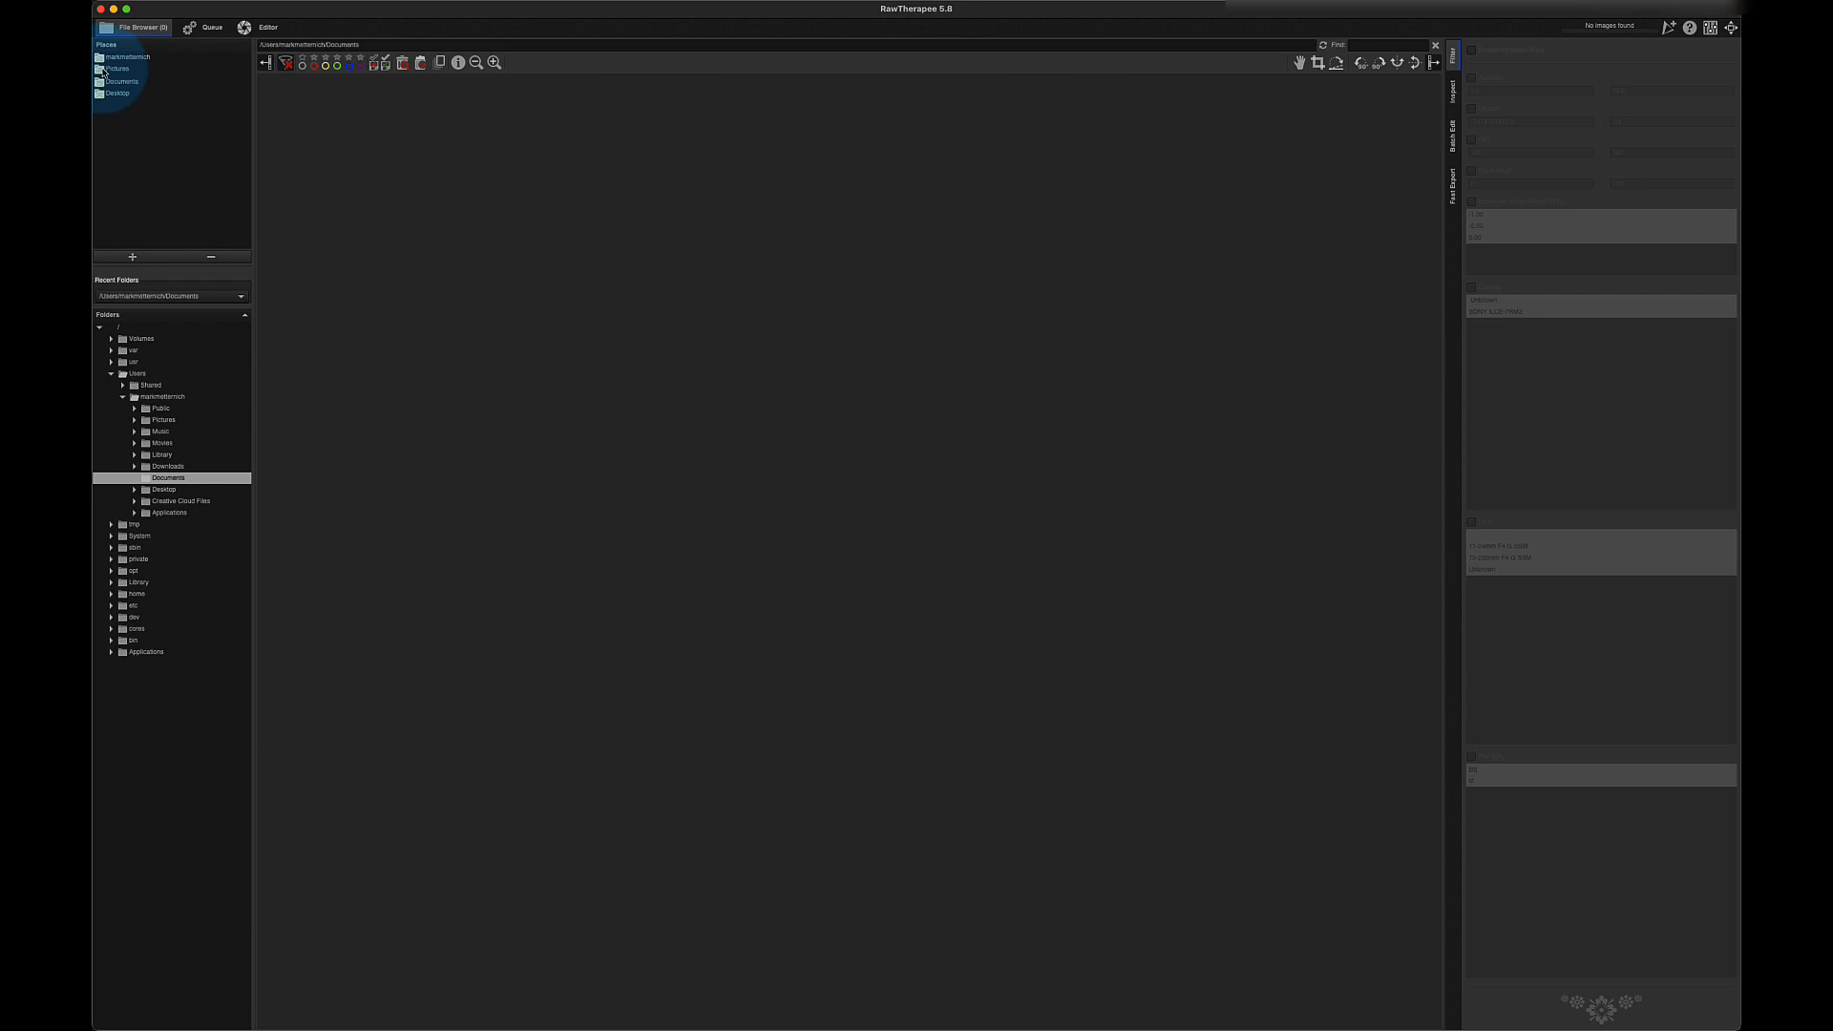
left_click(103, 71)
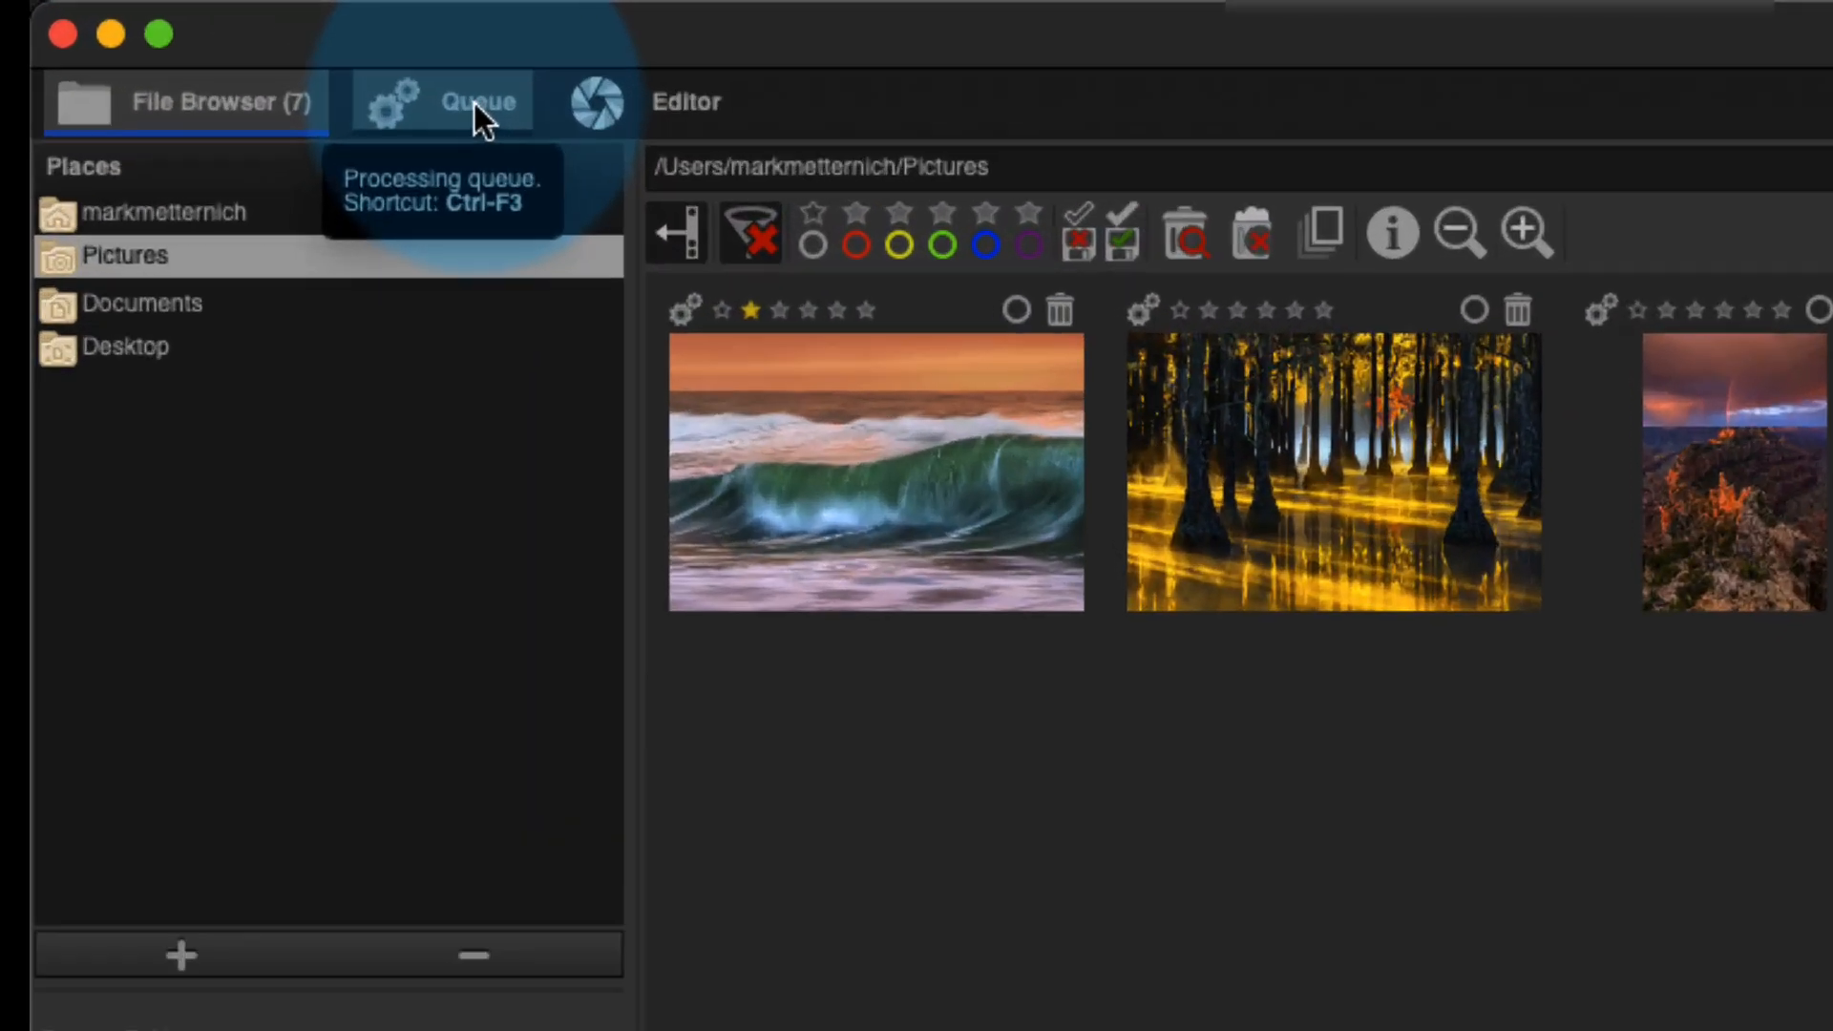
left_click(220, 31)
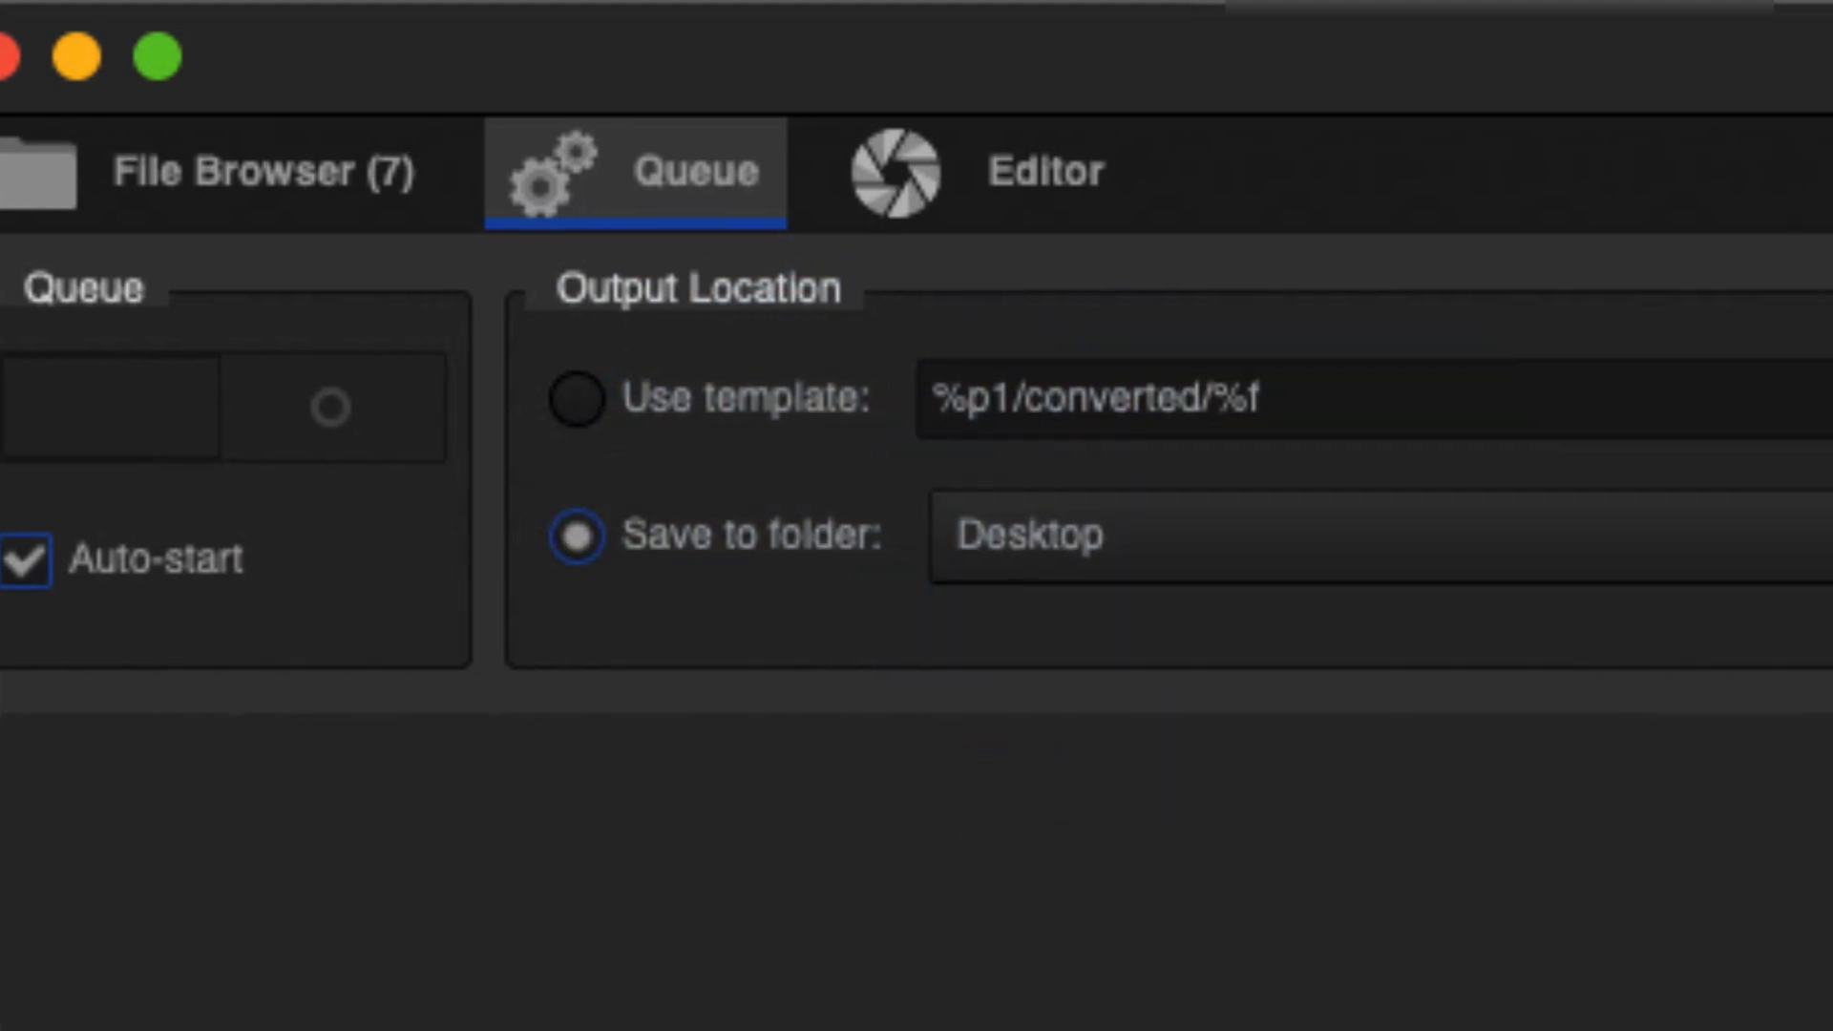
- Keep TIFF (16-bit) output, turn off saving processing parameters, and return to the File Browser
left_click(1623, 458)
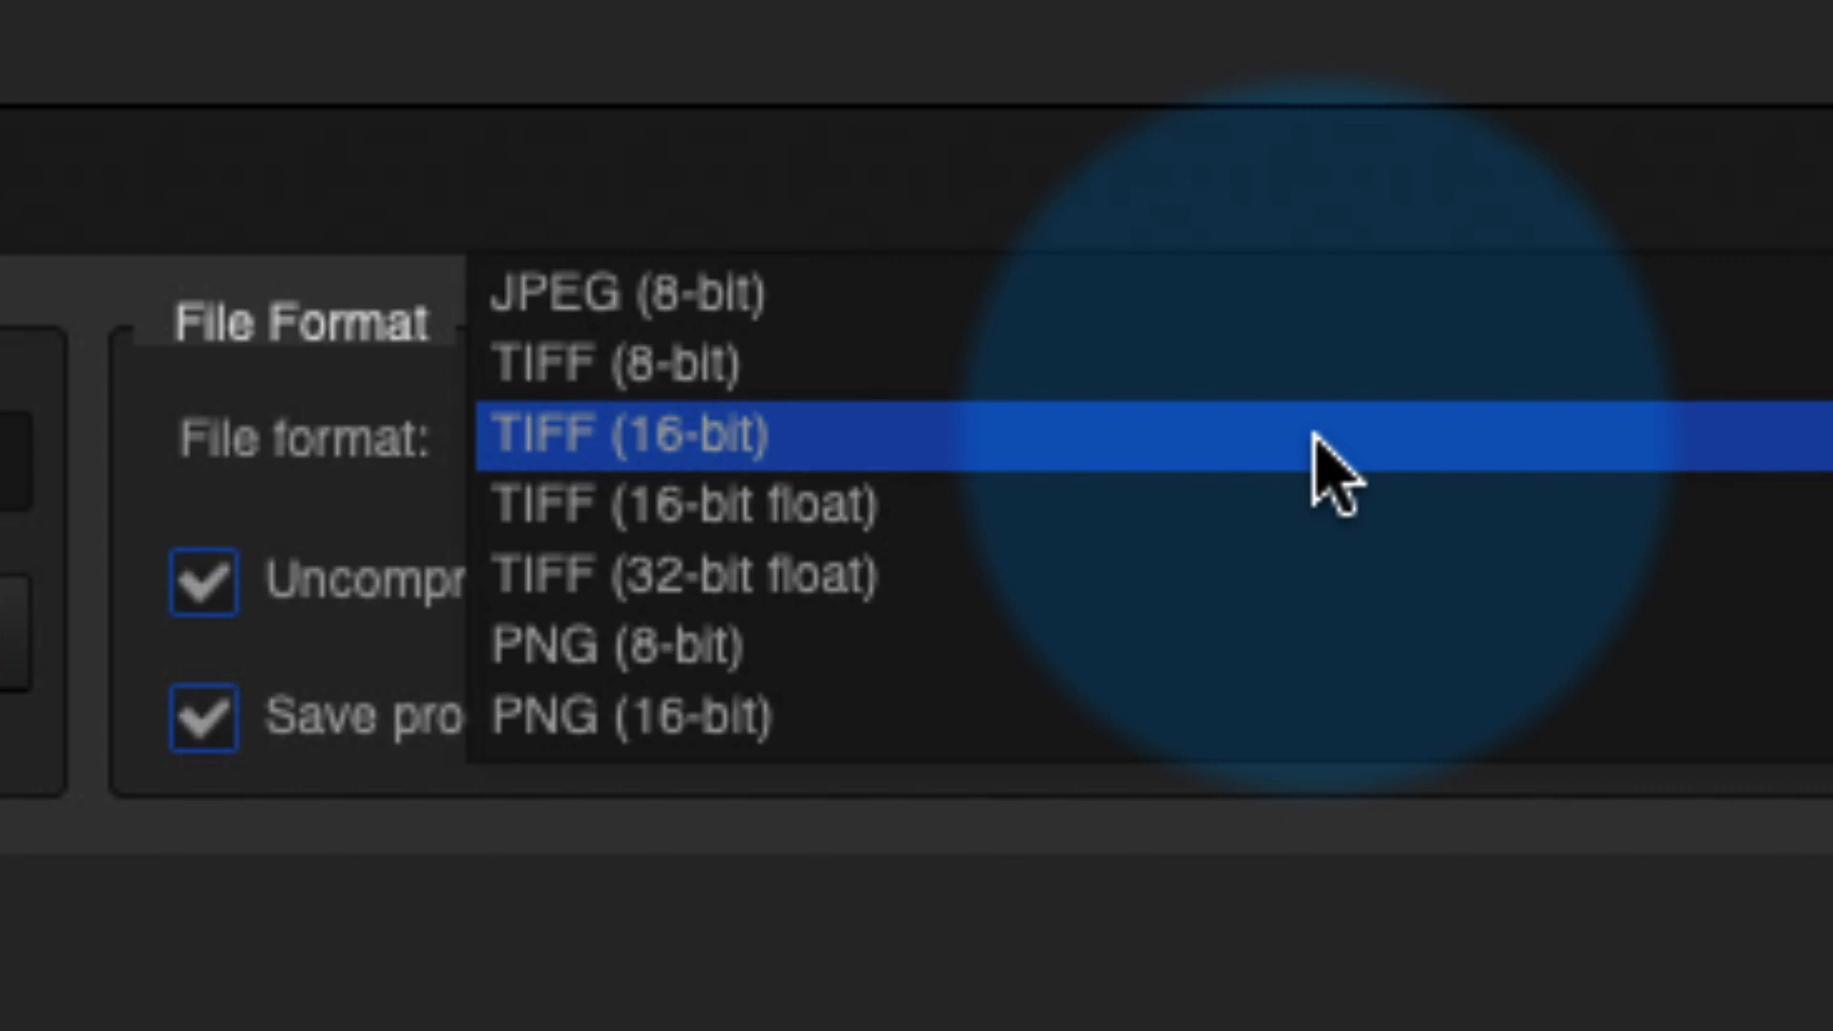
left_click(1226, 435)
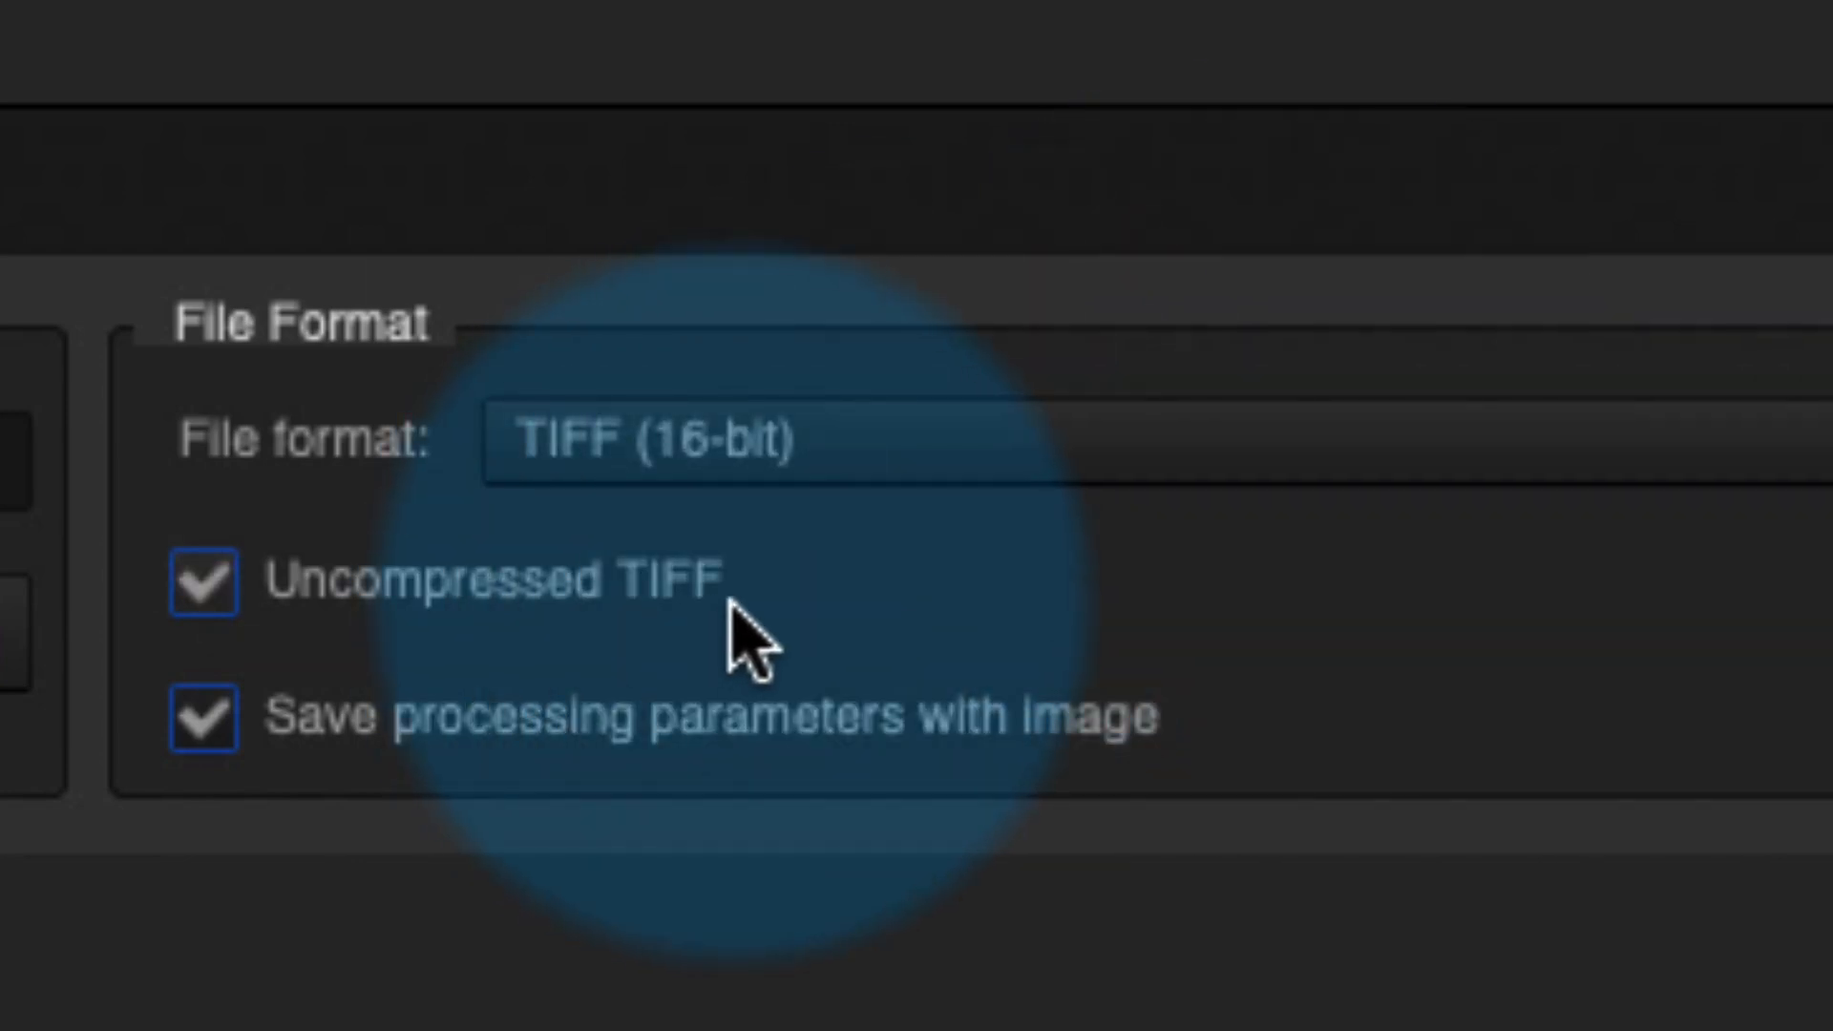
left_click(206, 725)
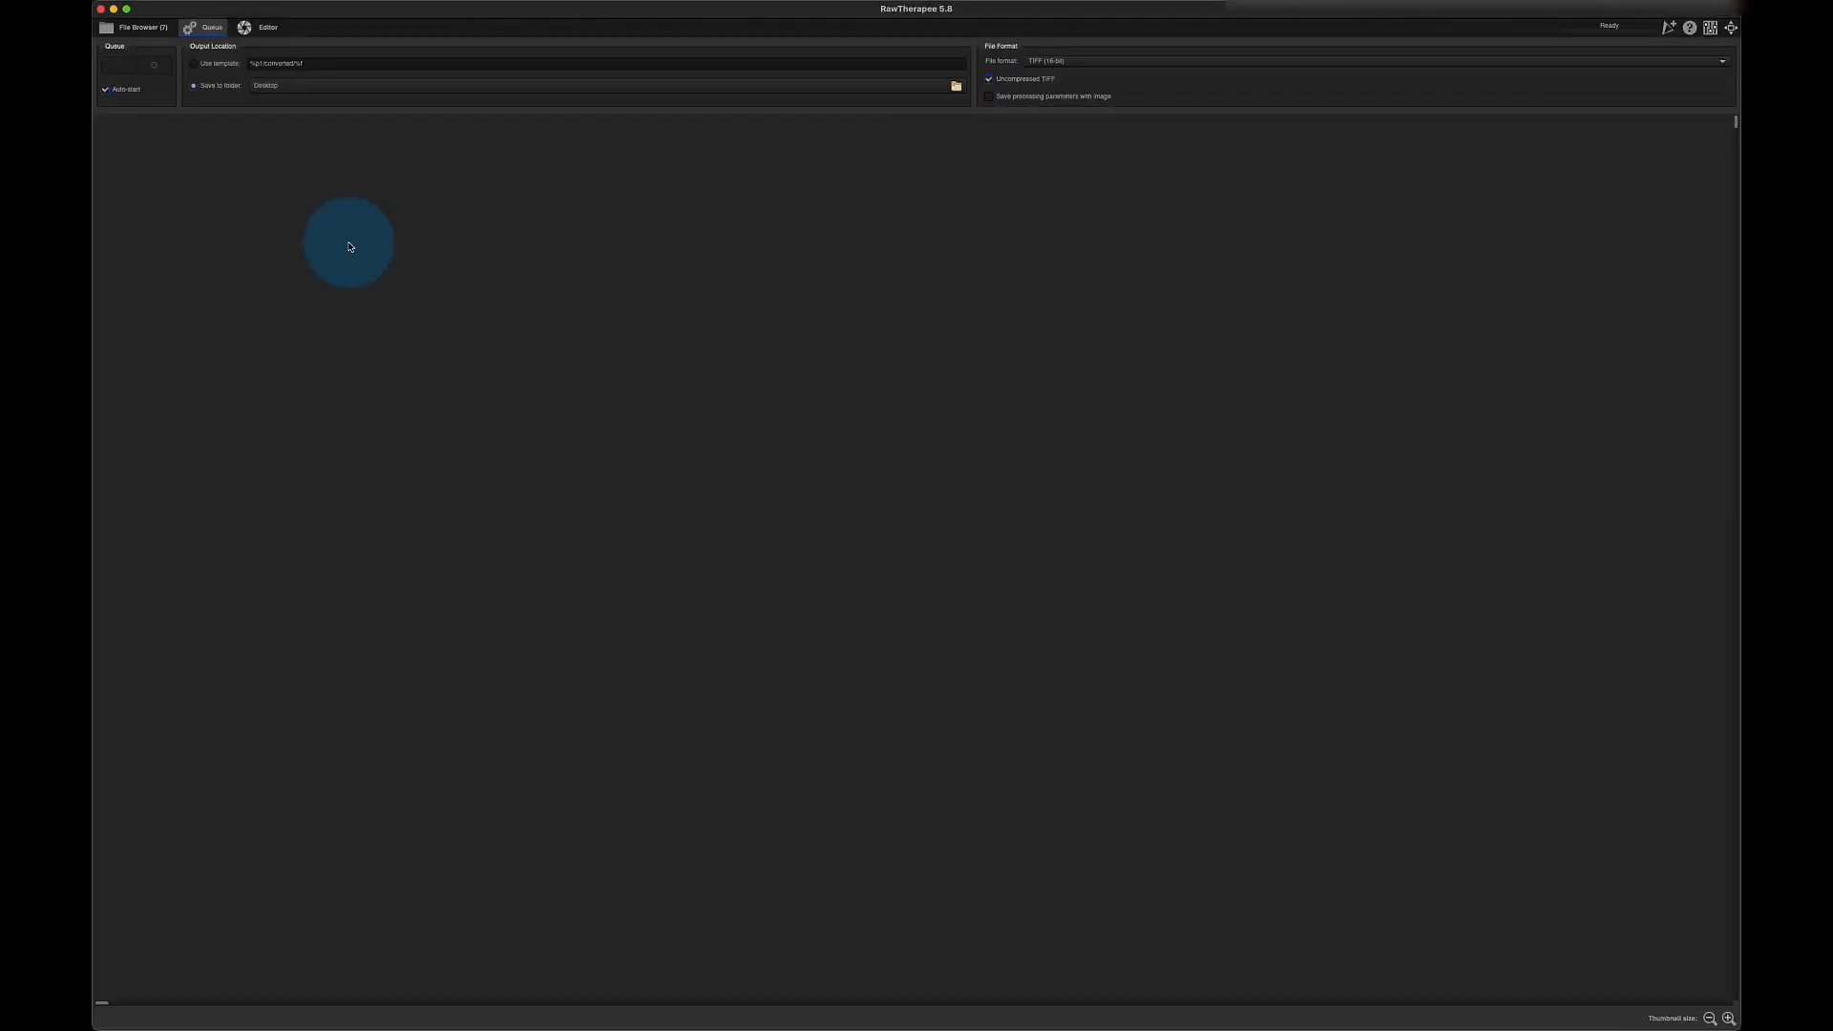
left_click(143, 28)
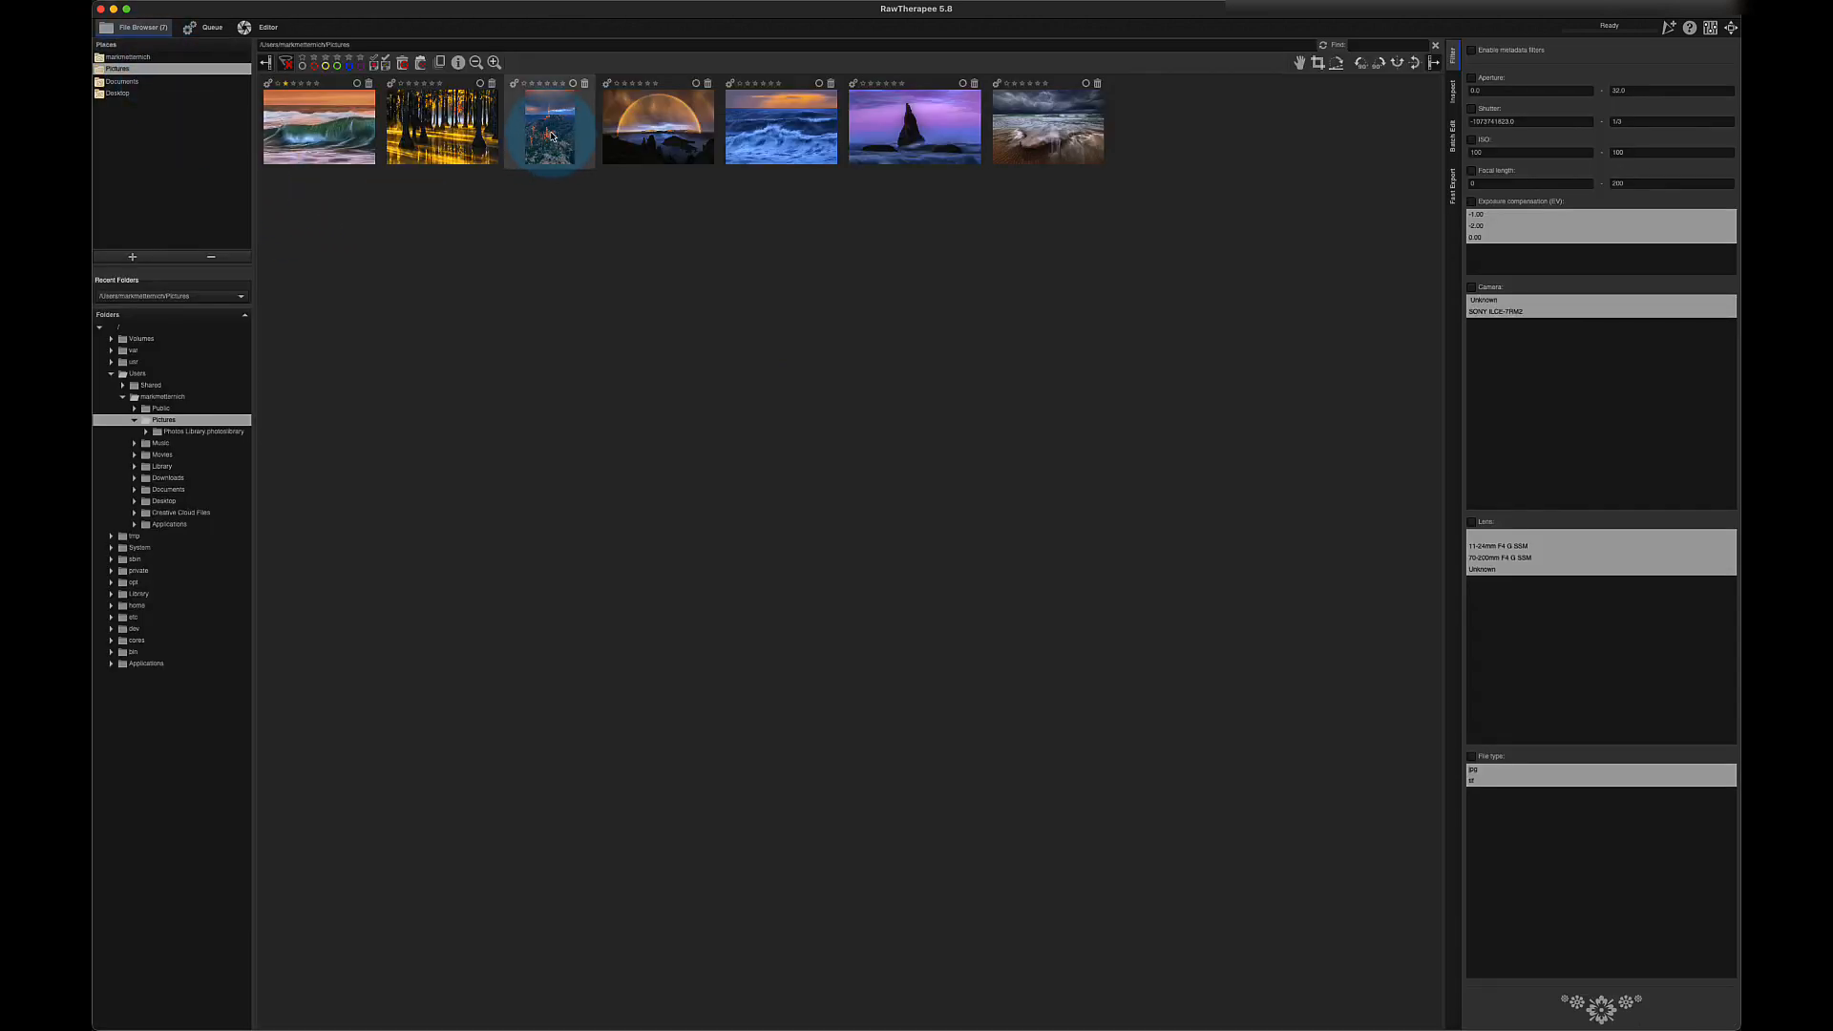
- Open the Grand Canyon rainbow thumbnail in the Editor and show the Transform tools
mouse_move(551, 136)
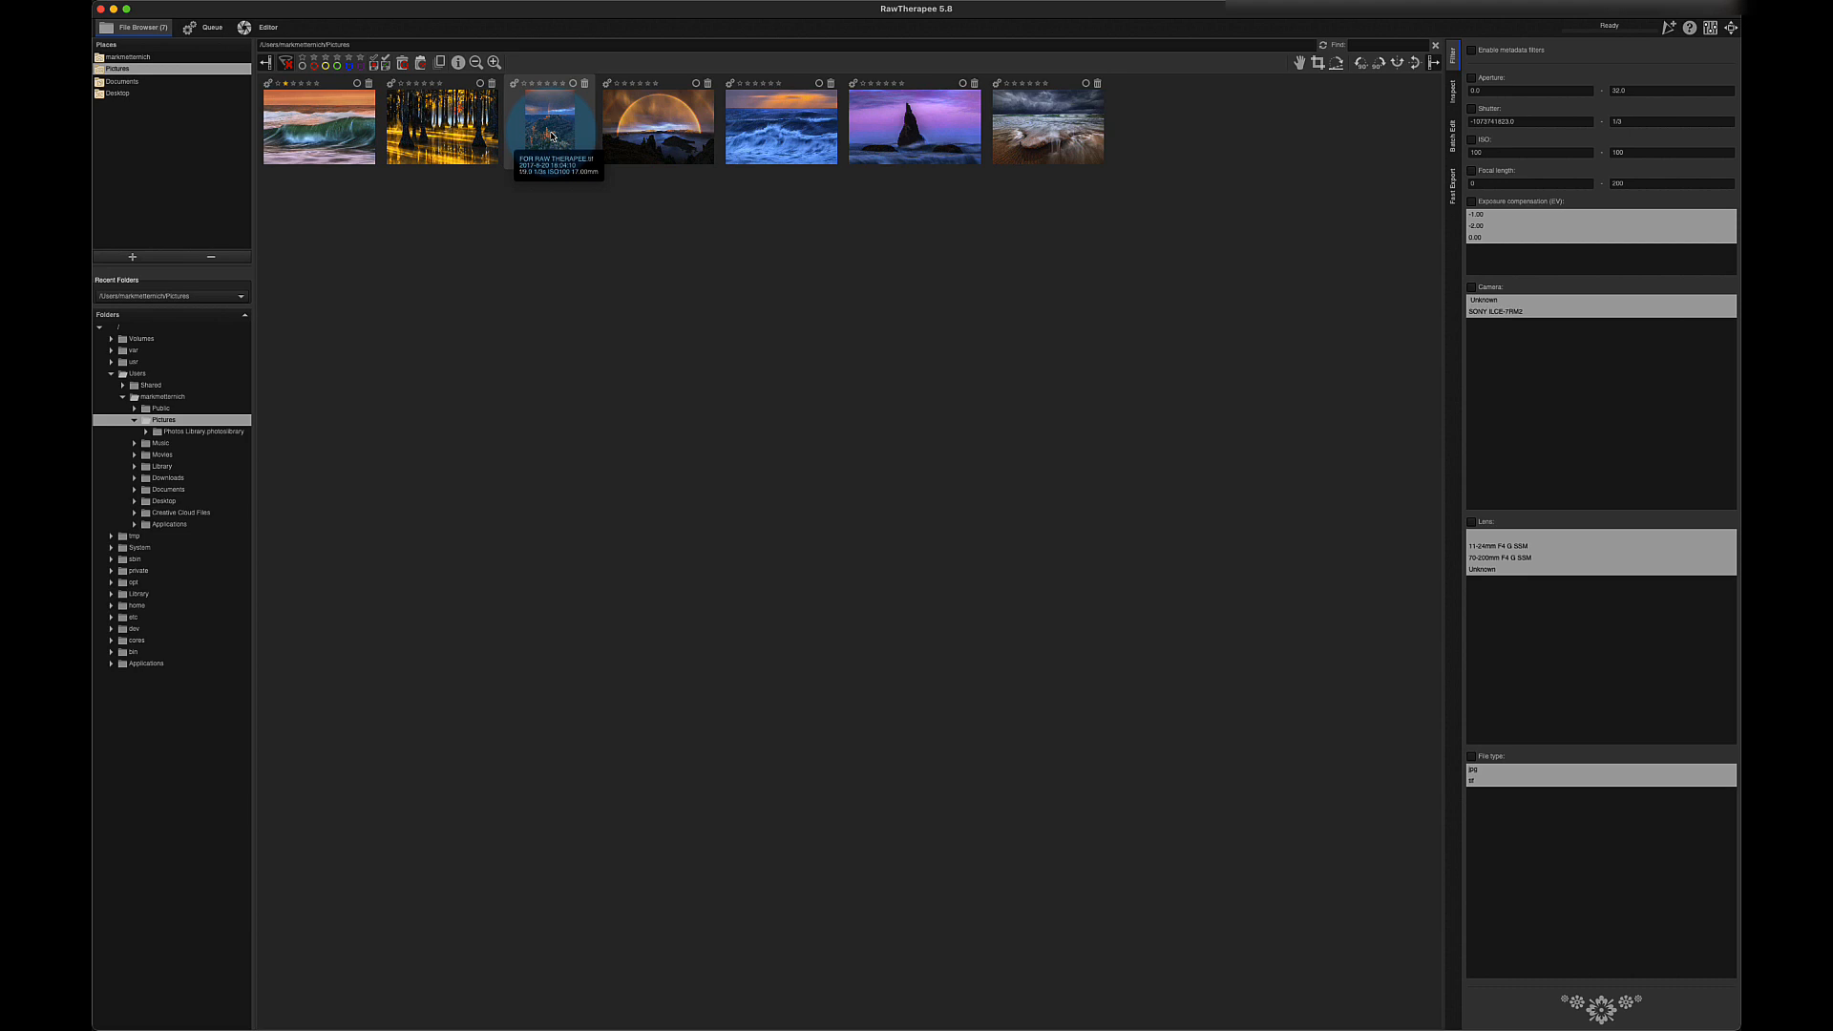
double_click(551, 135)
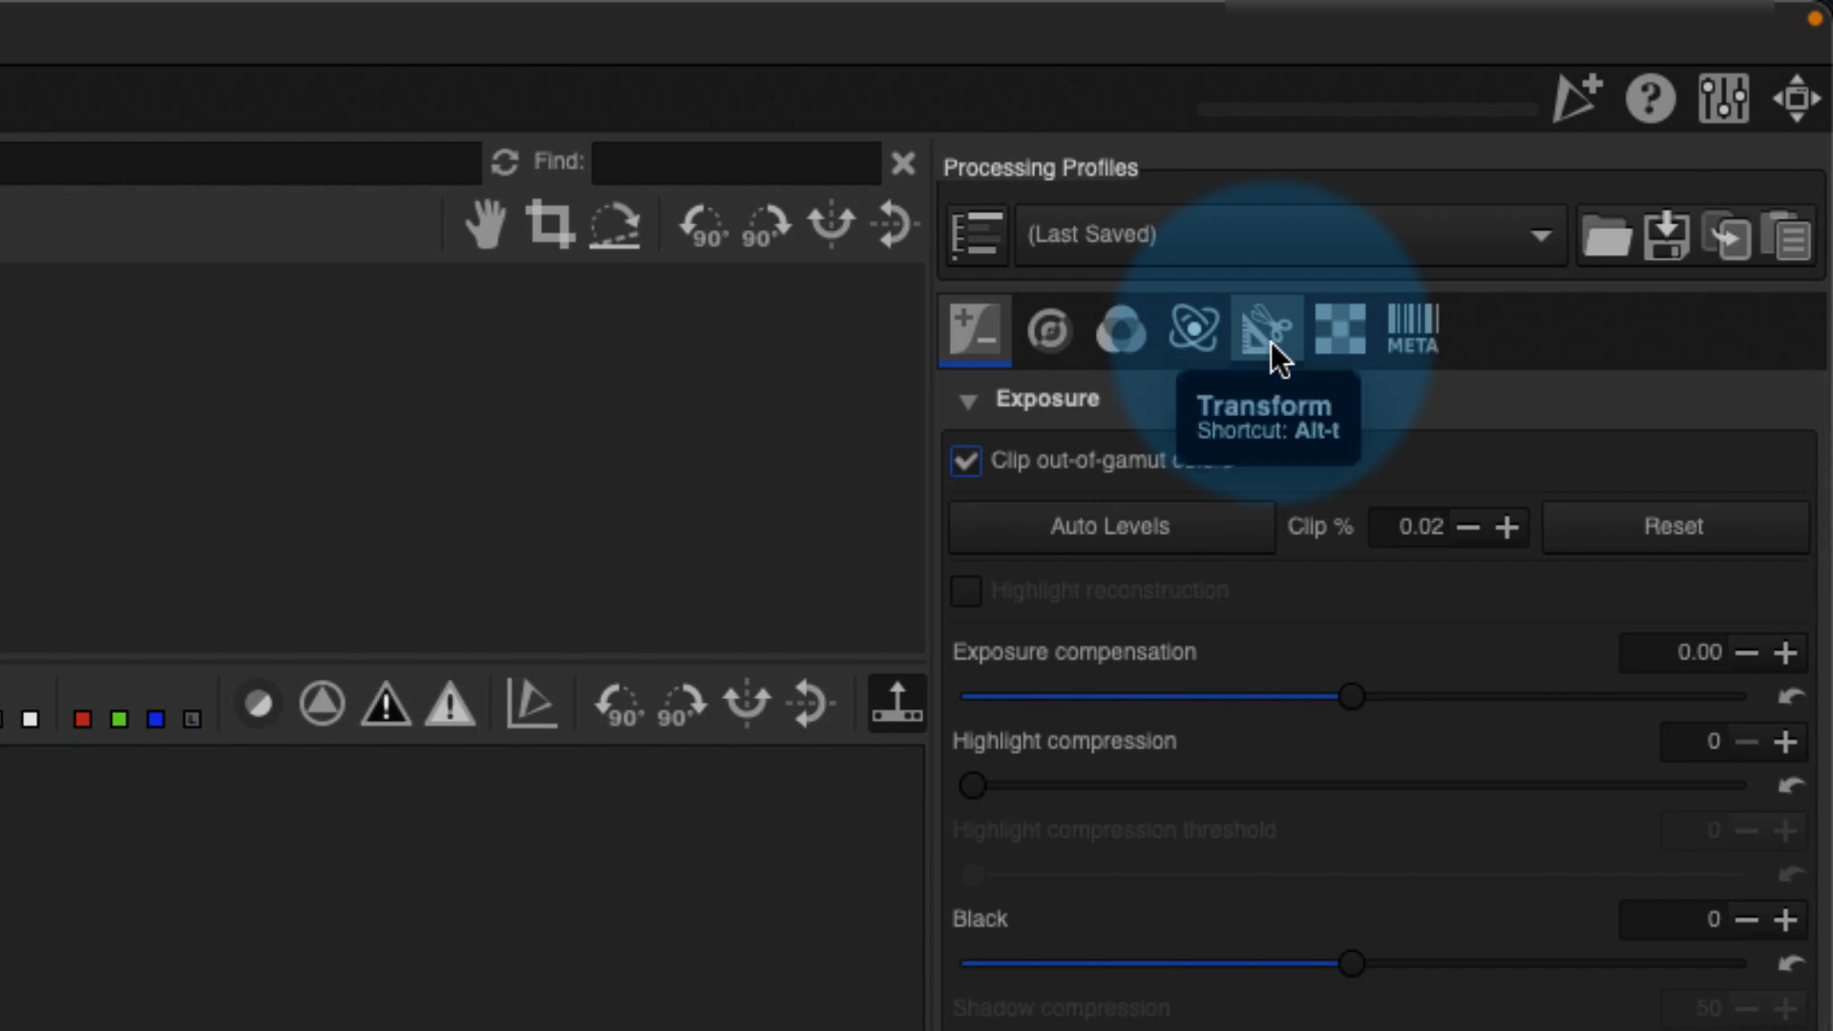
left_click(1270, 342)
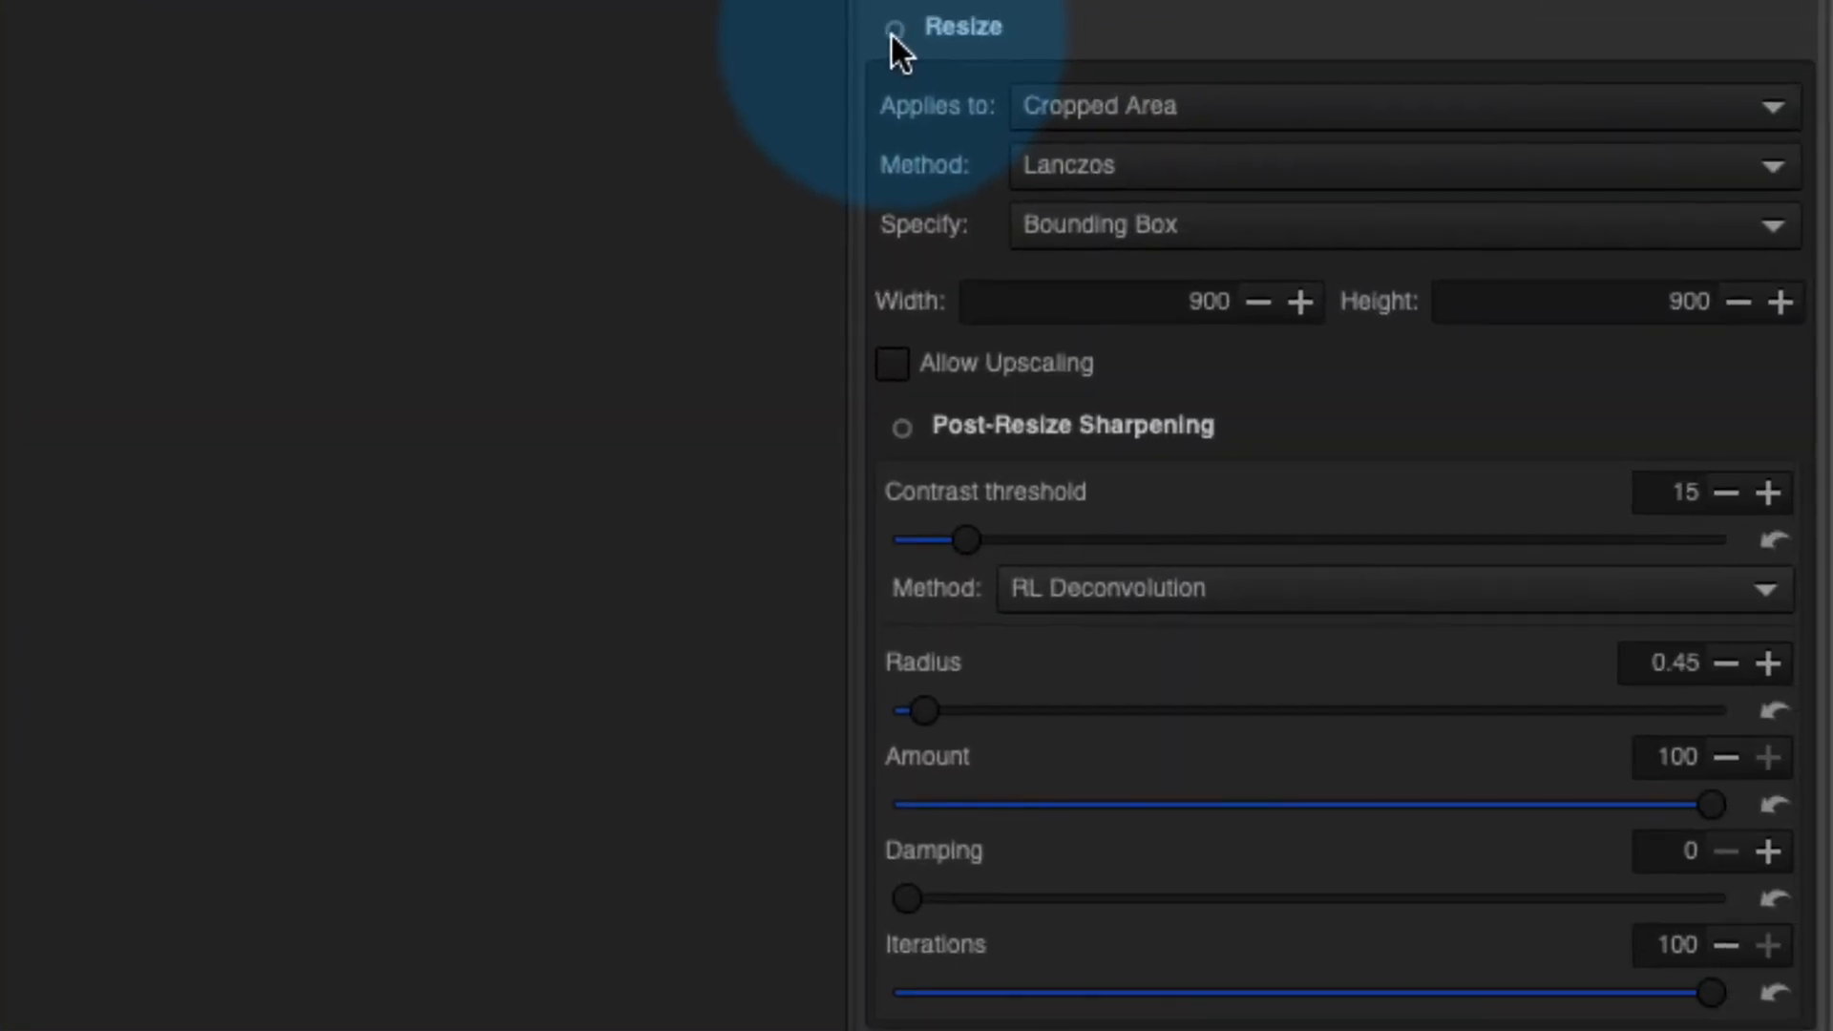
- Change the Resize scope from Cropped Area to Full Image, keeping Lanczos
left_click(1316, 105)
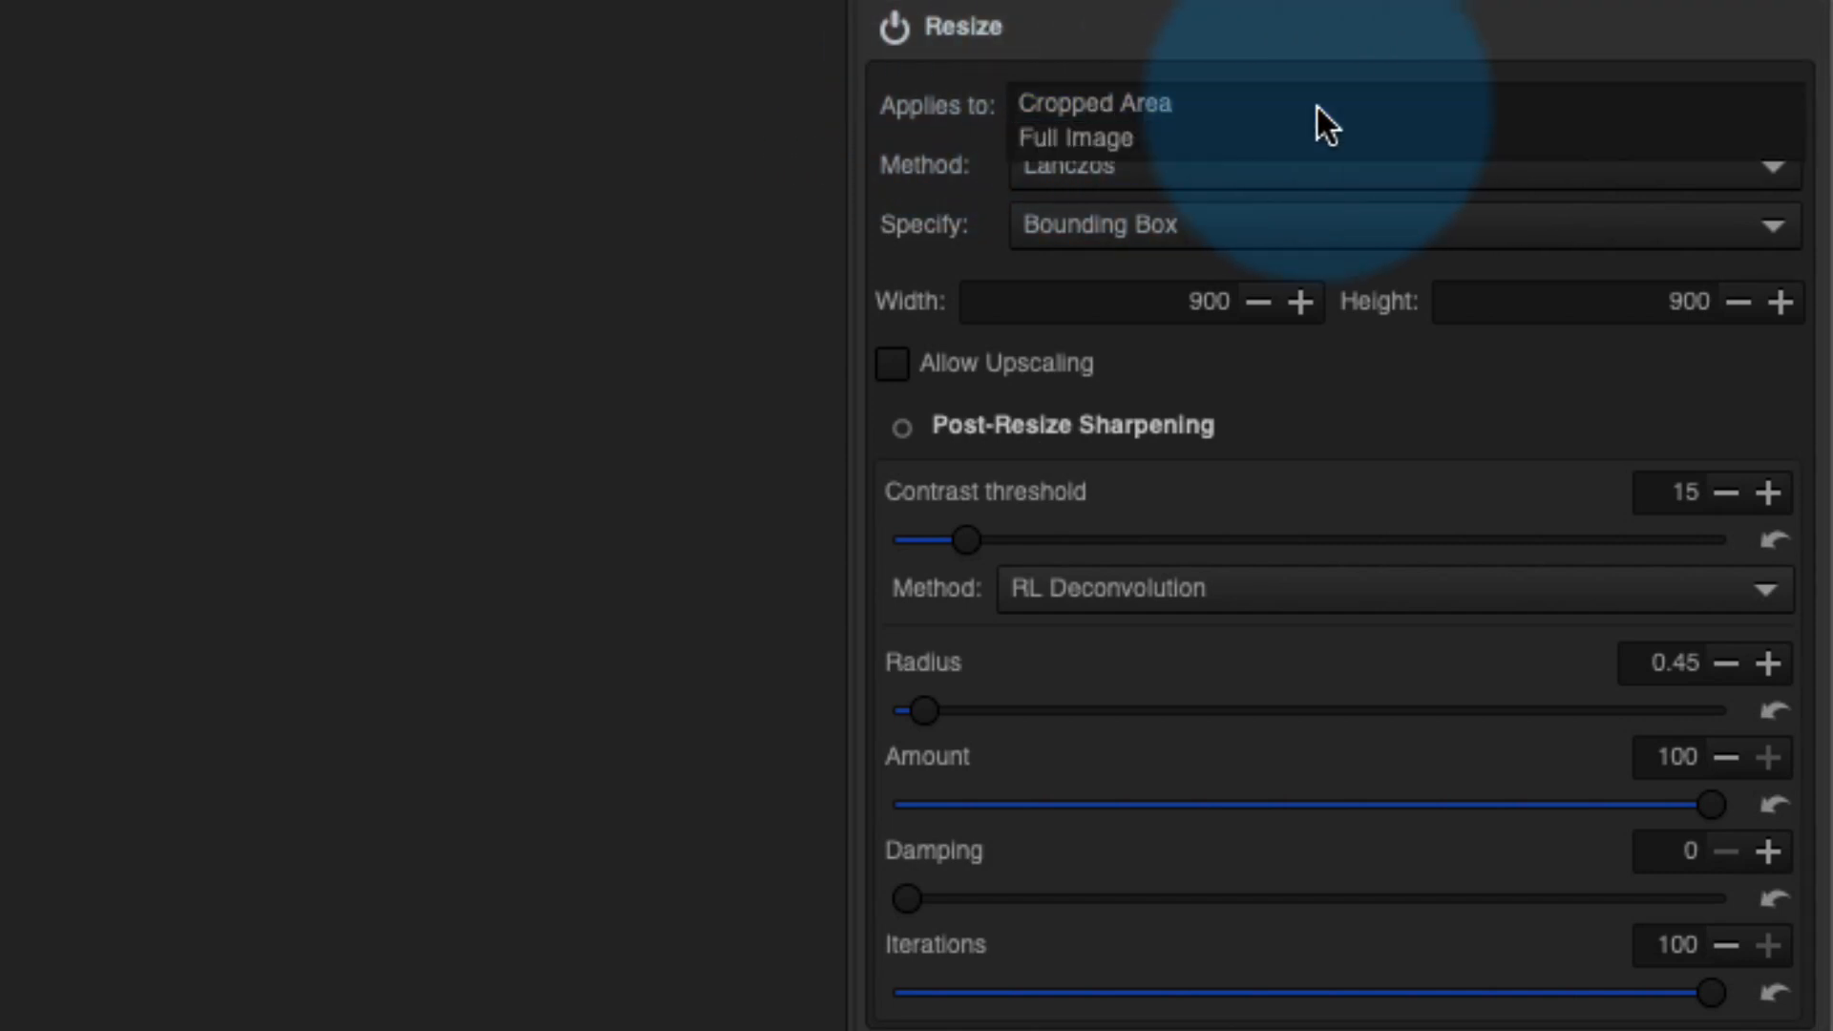
left_click(1284, 151)
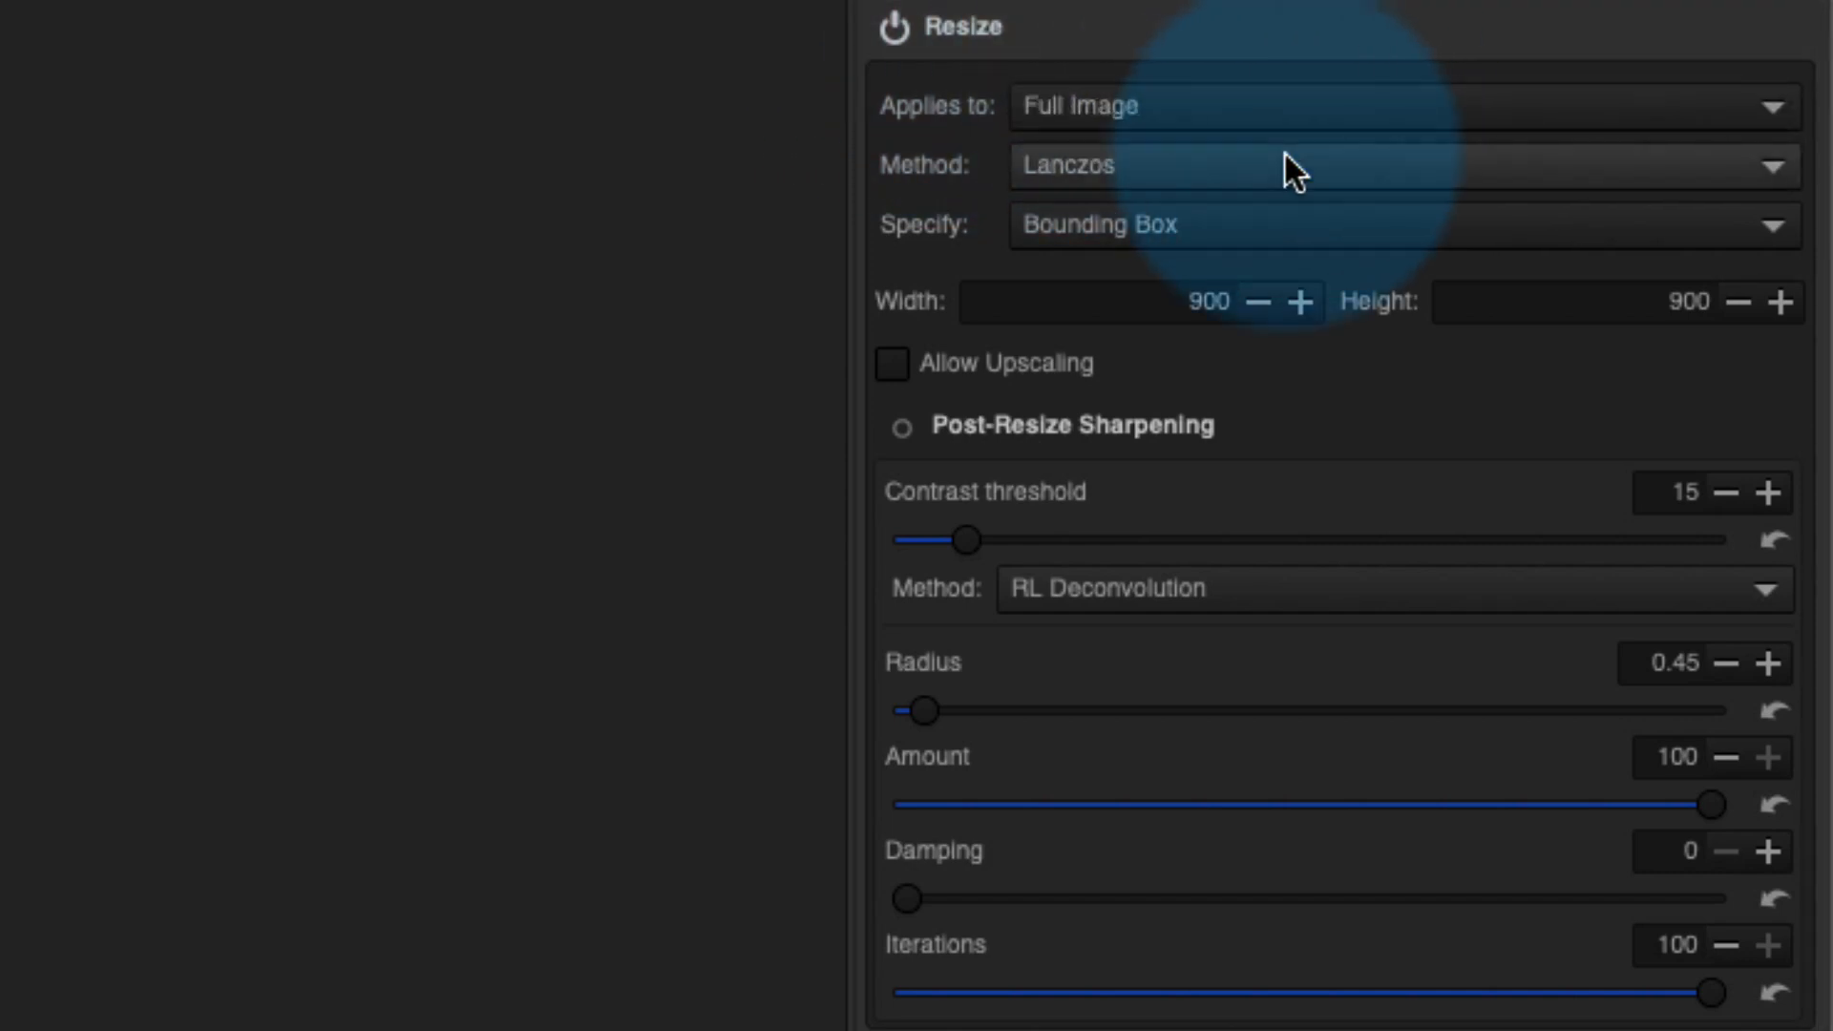
left_click(1372, 108)
left_click(1363, 120)
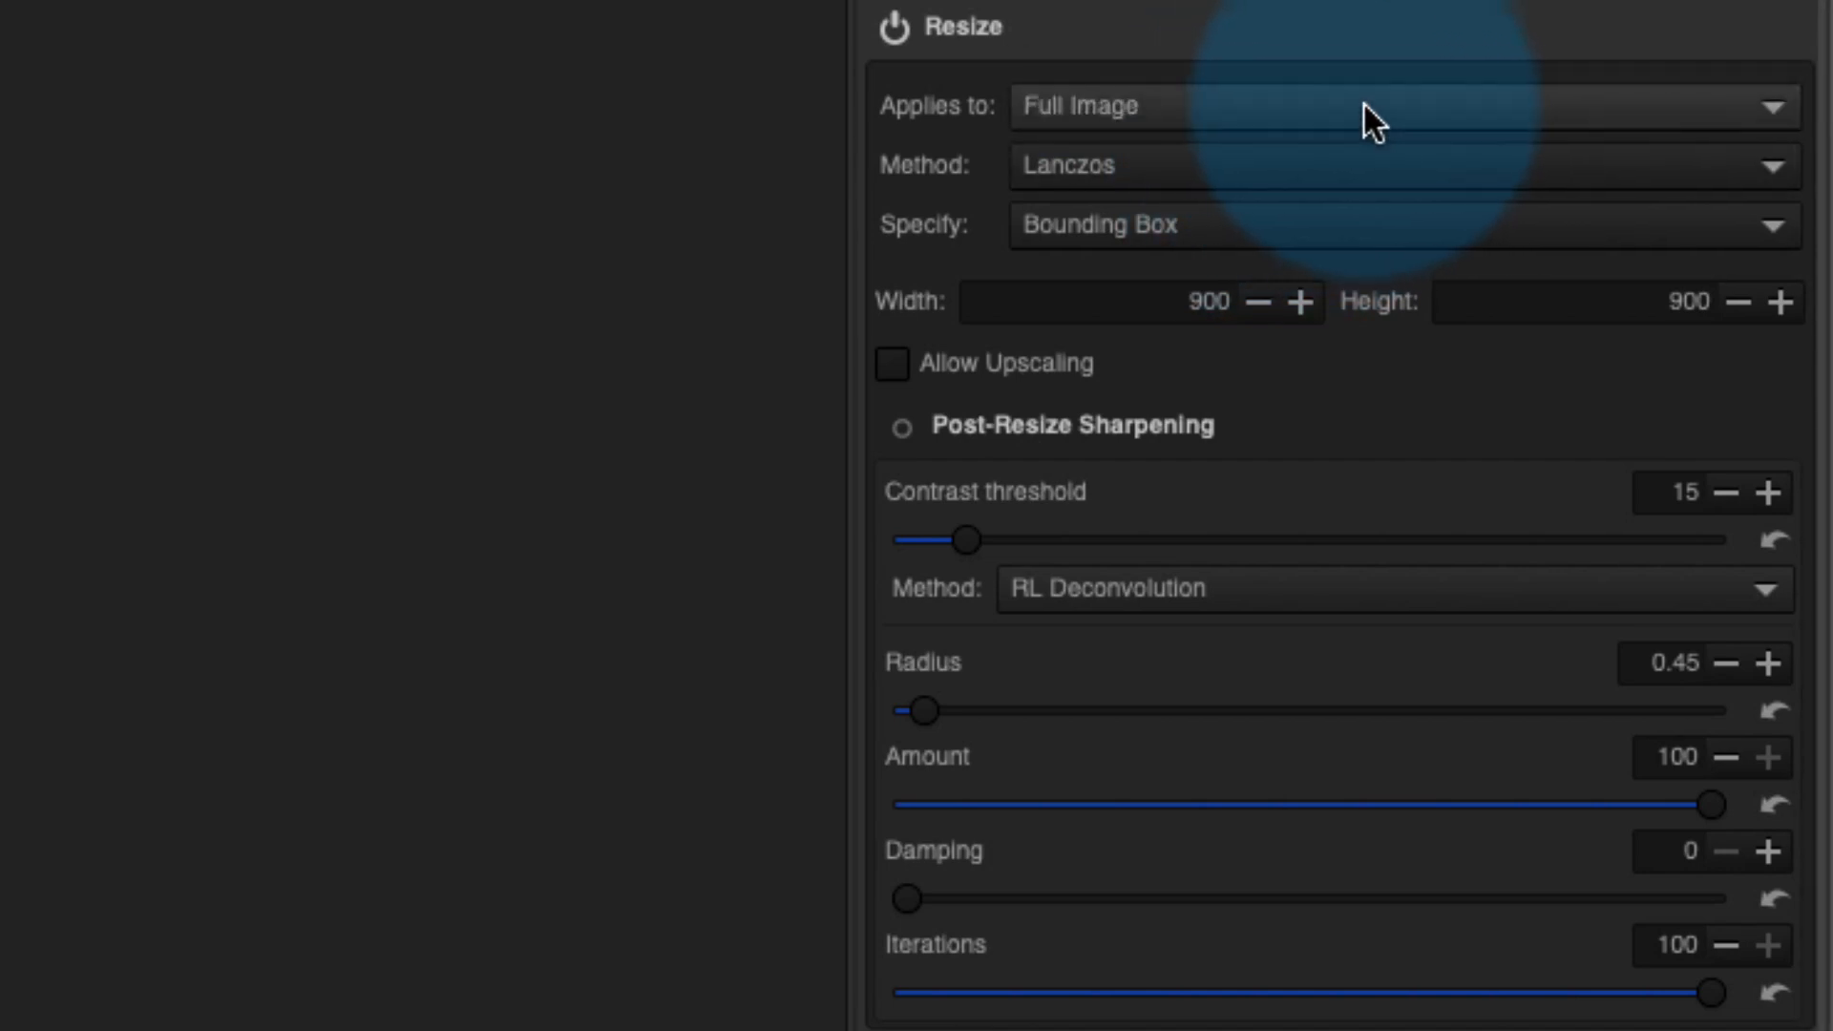
left_click(1364, 101)
left_click(1360, 107)
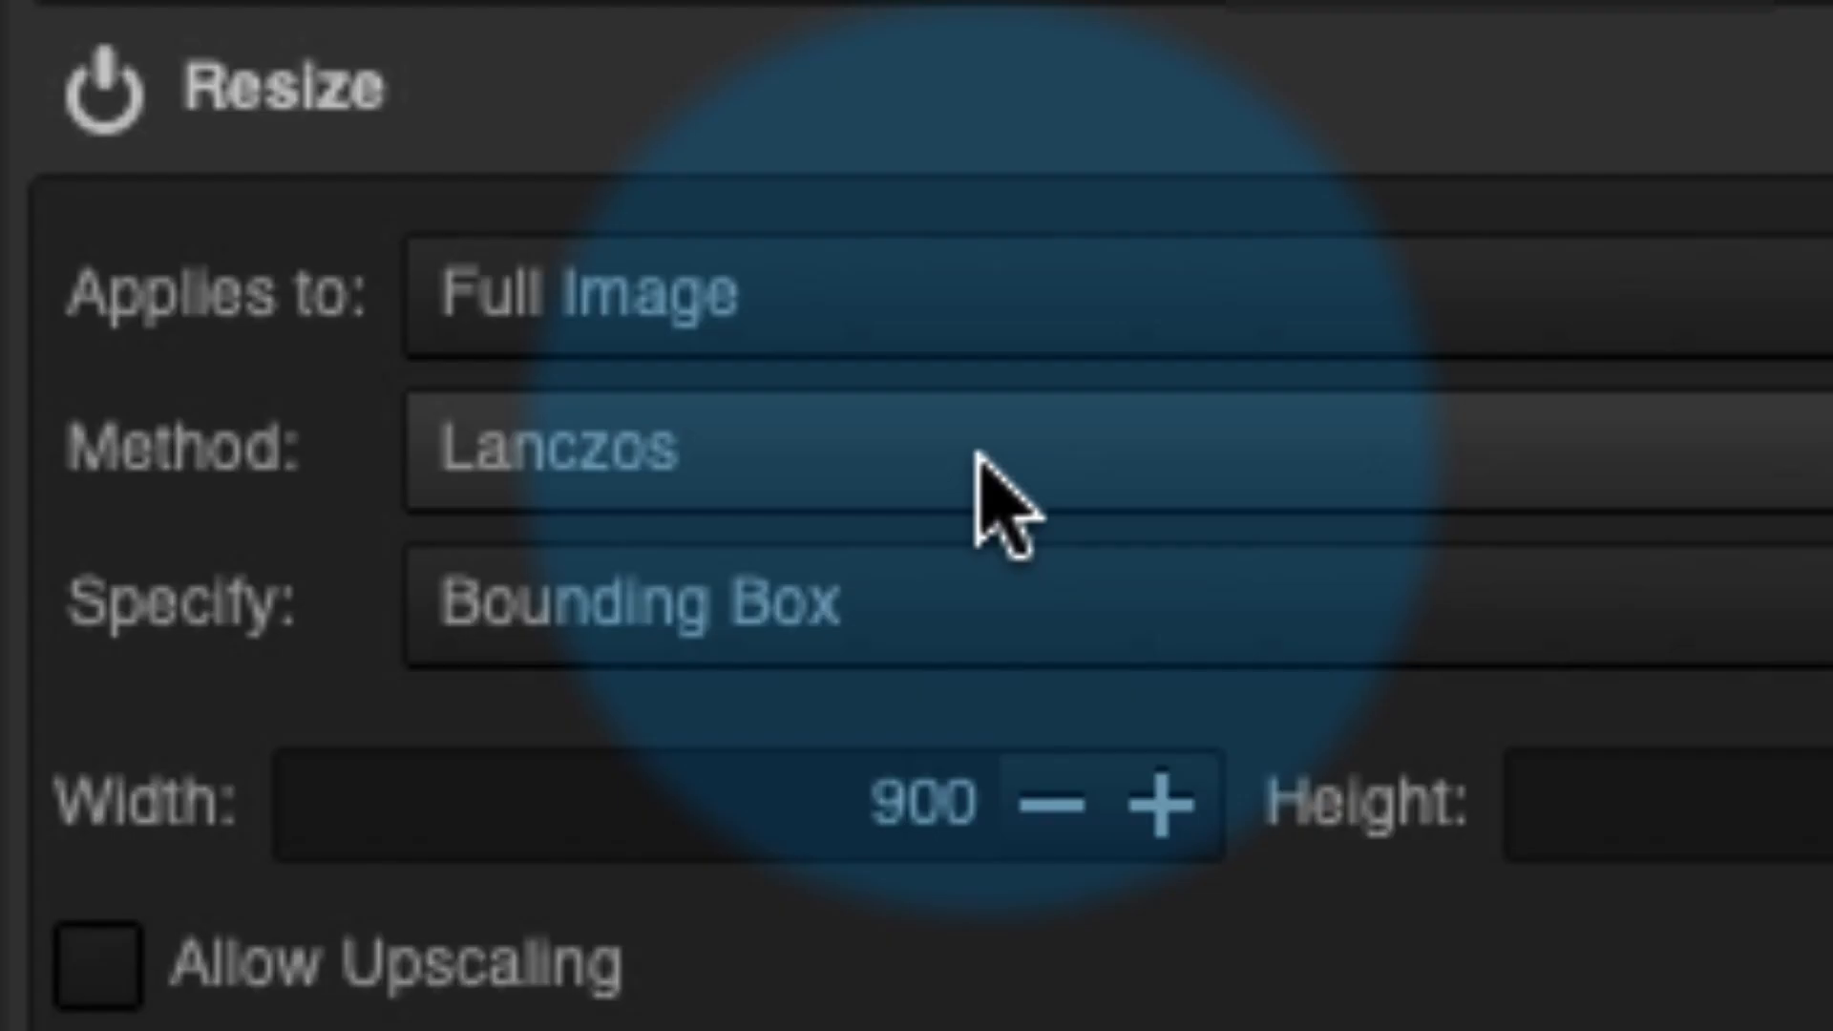
left_click(975, 455)
- Resize with Lanczos by Height to 18000 pixels, with Allow Upscaling ticked
left_click(982, 482)
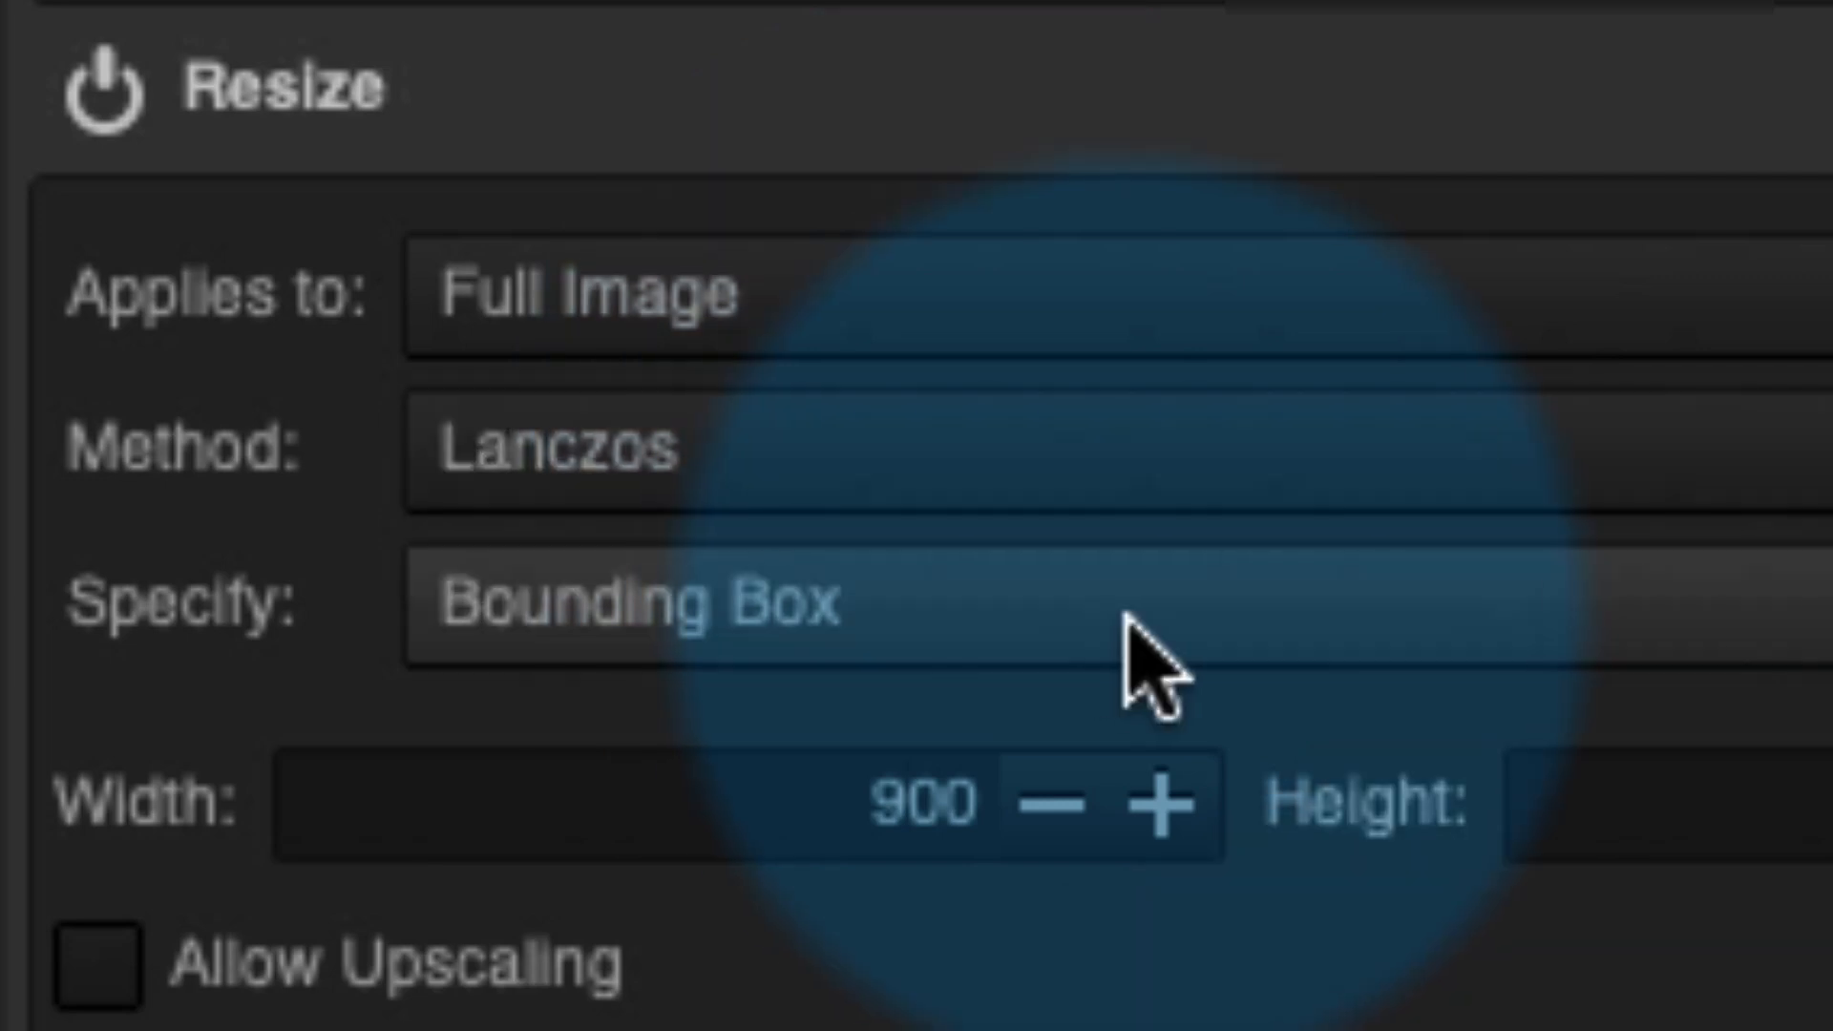
left_click(1145, 638)
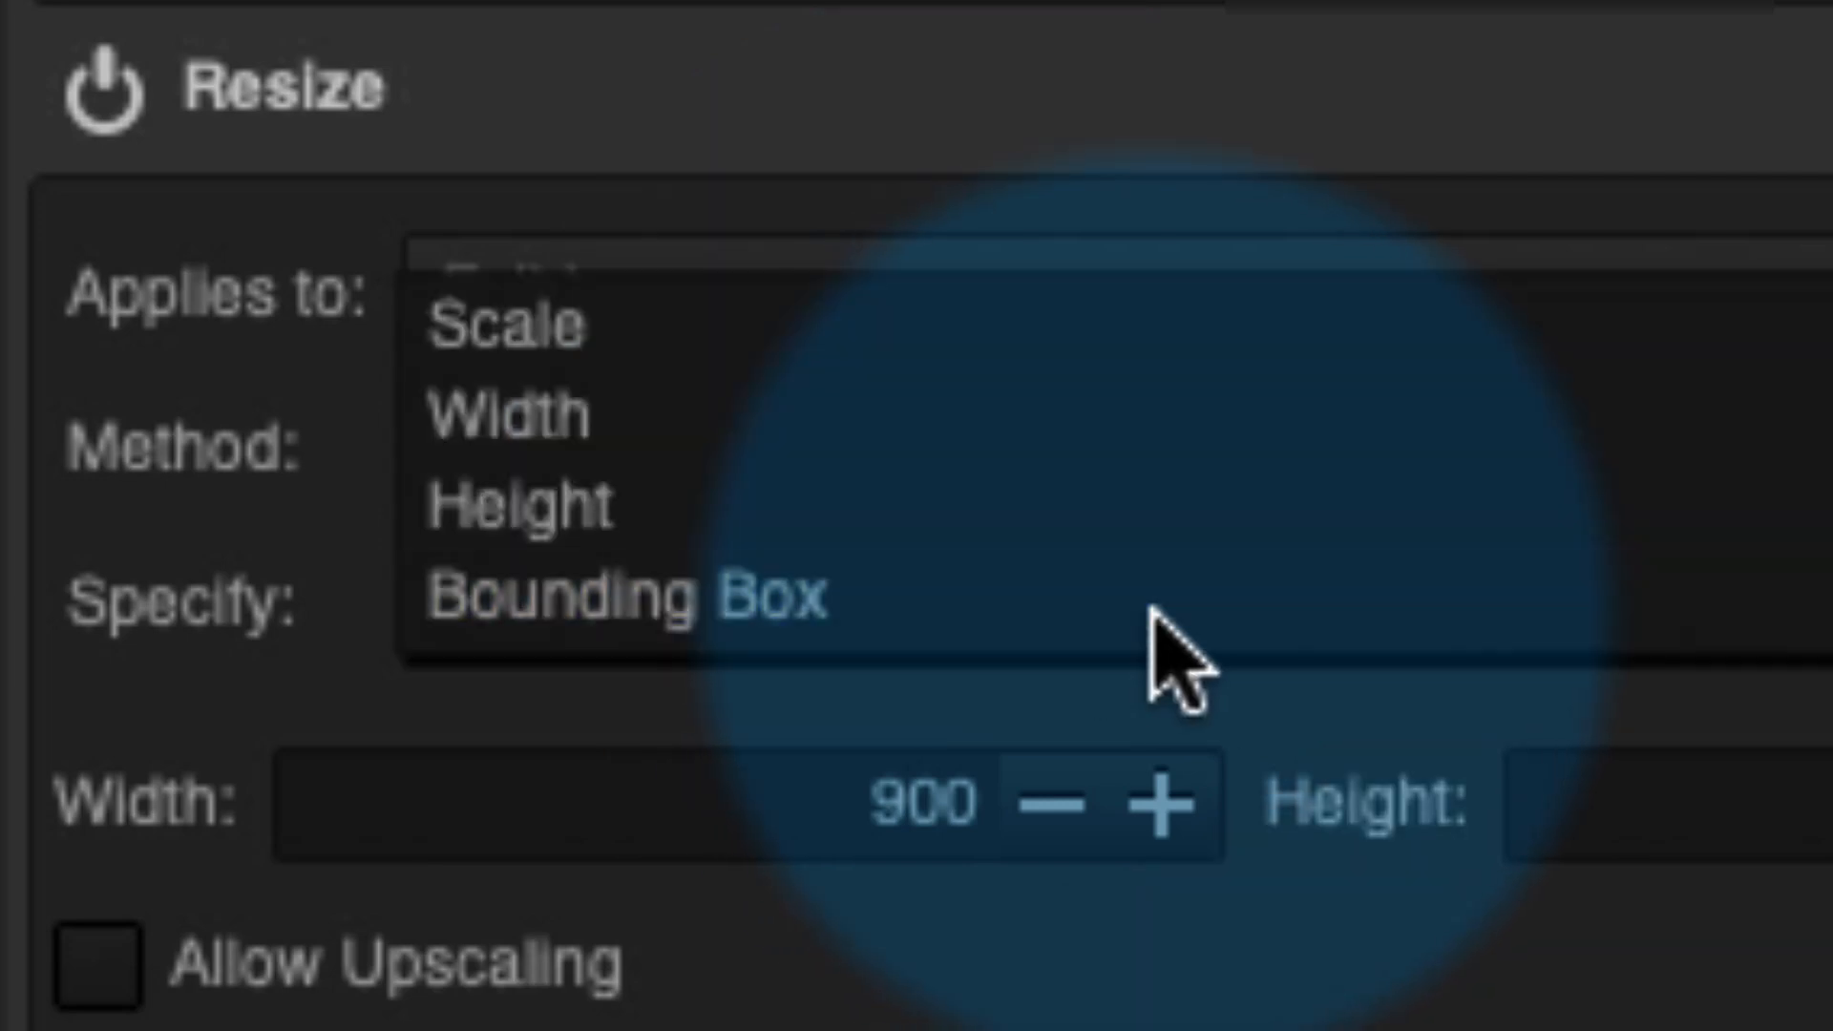
left_click(1017, 476)
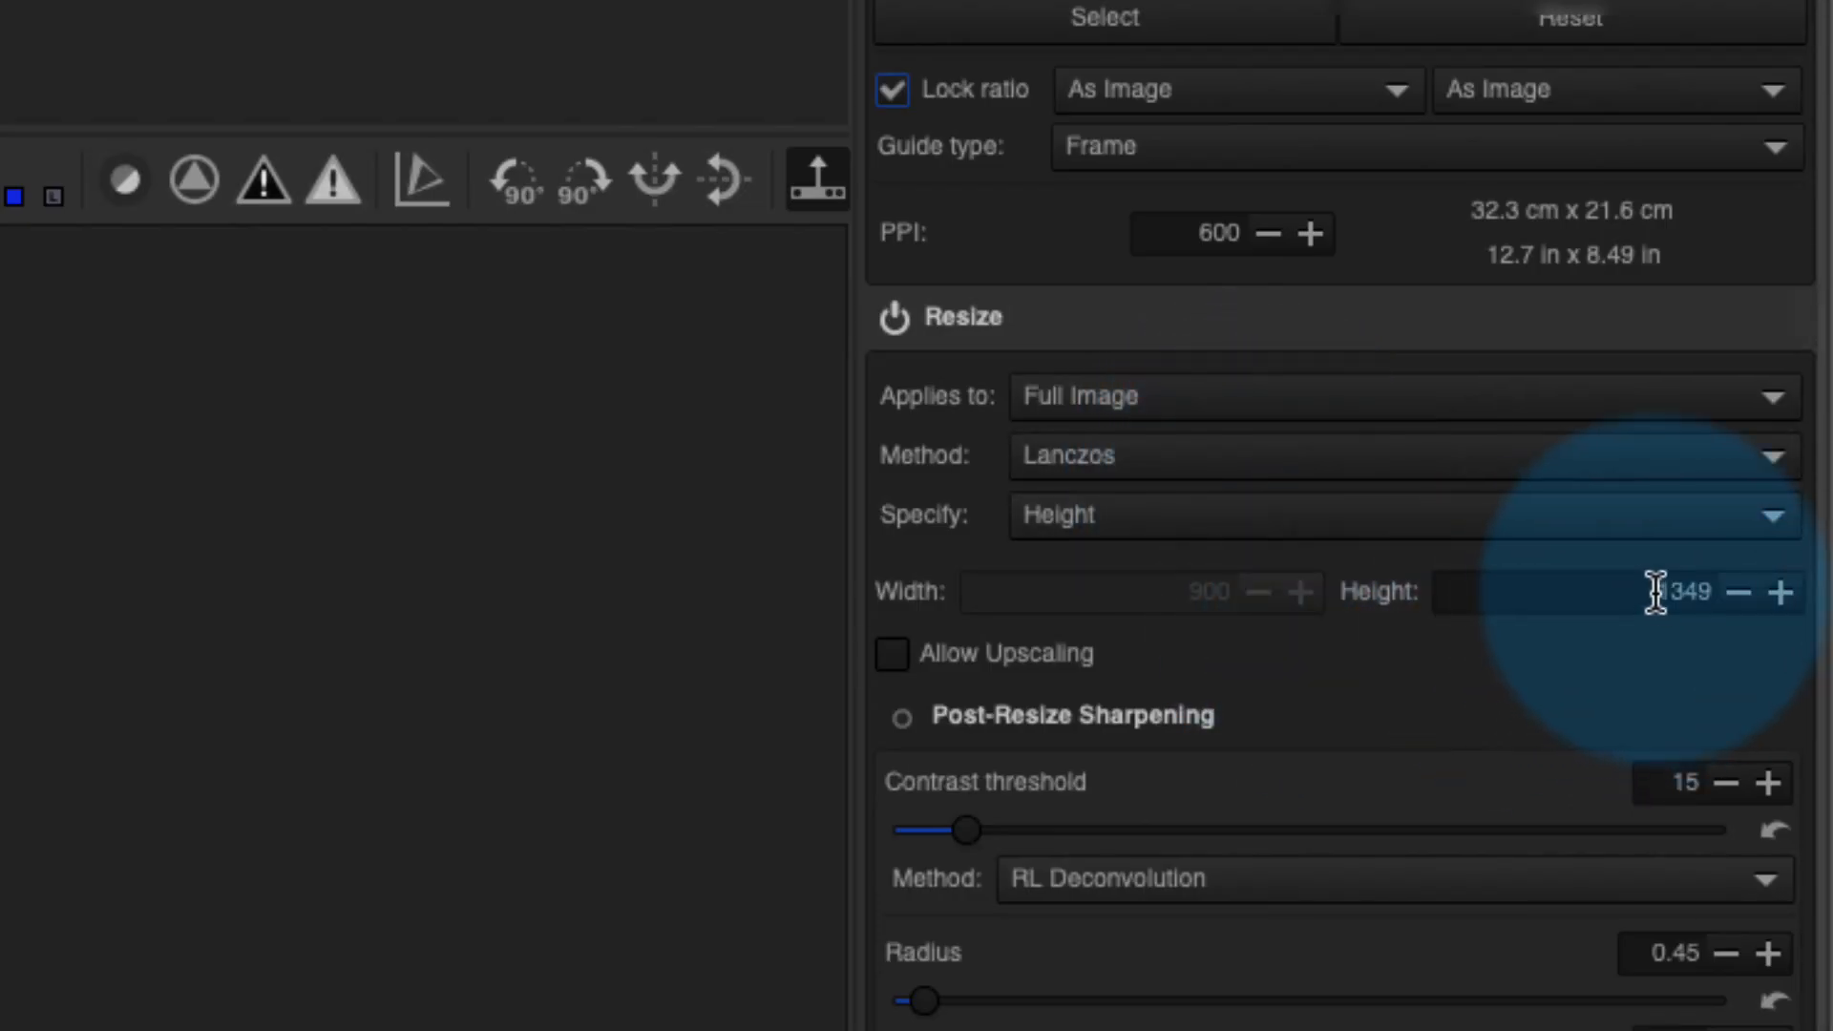
left_click_drag(1619, 592, 1804, 589)
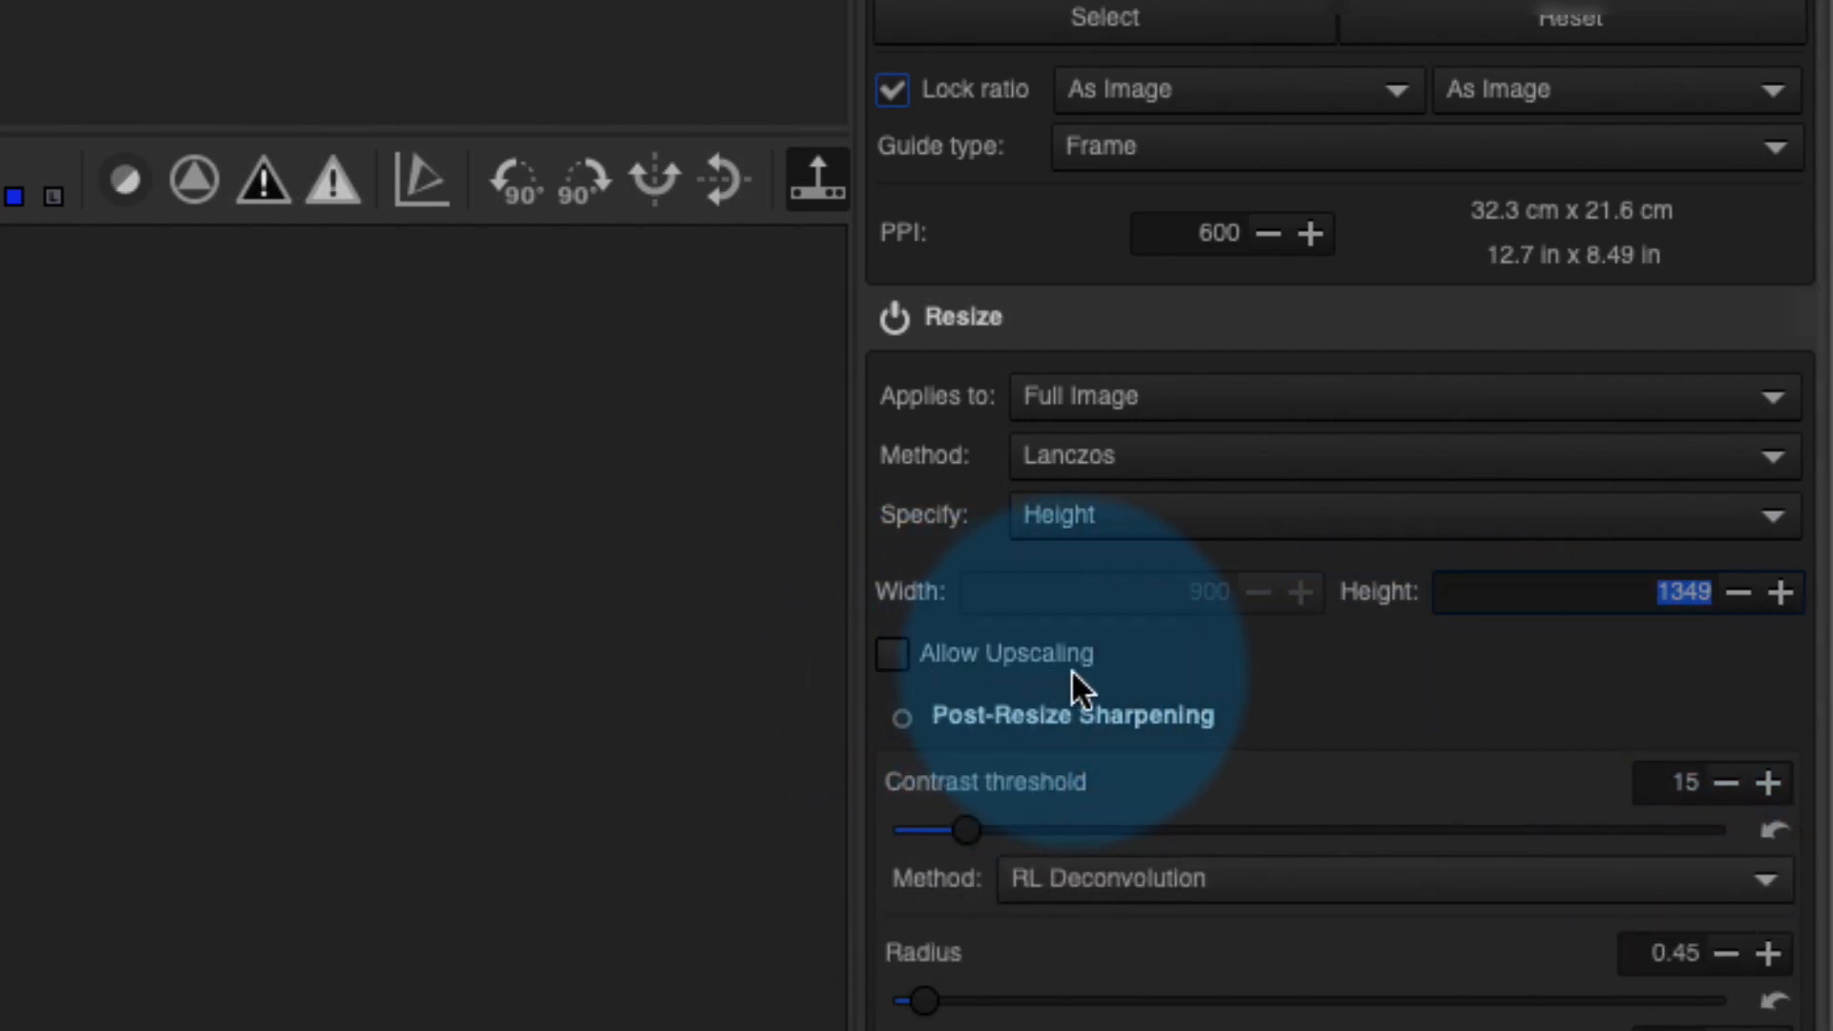
left_click(894, 660)
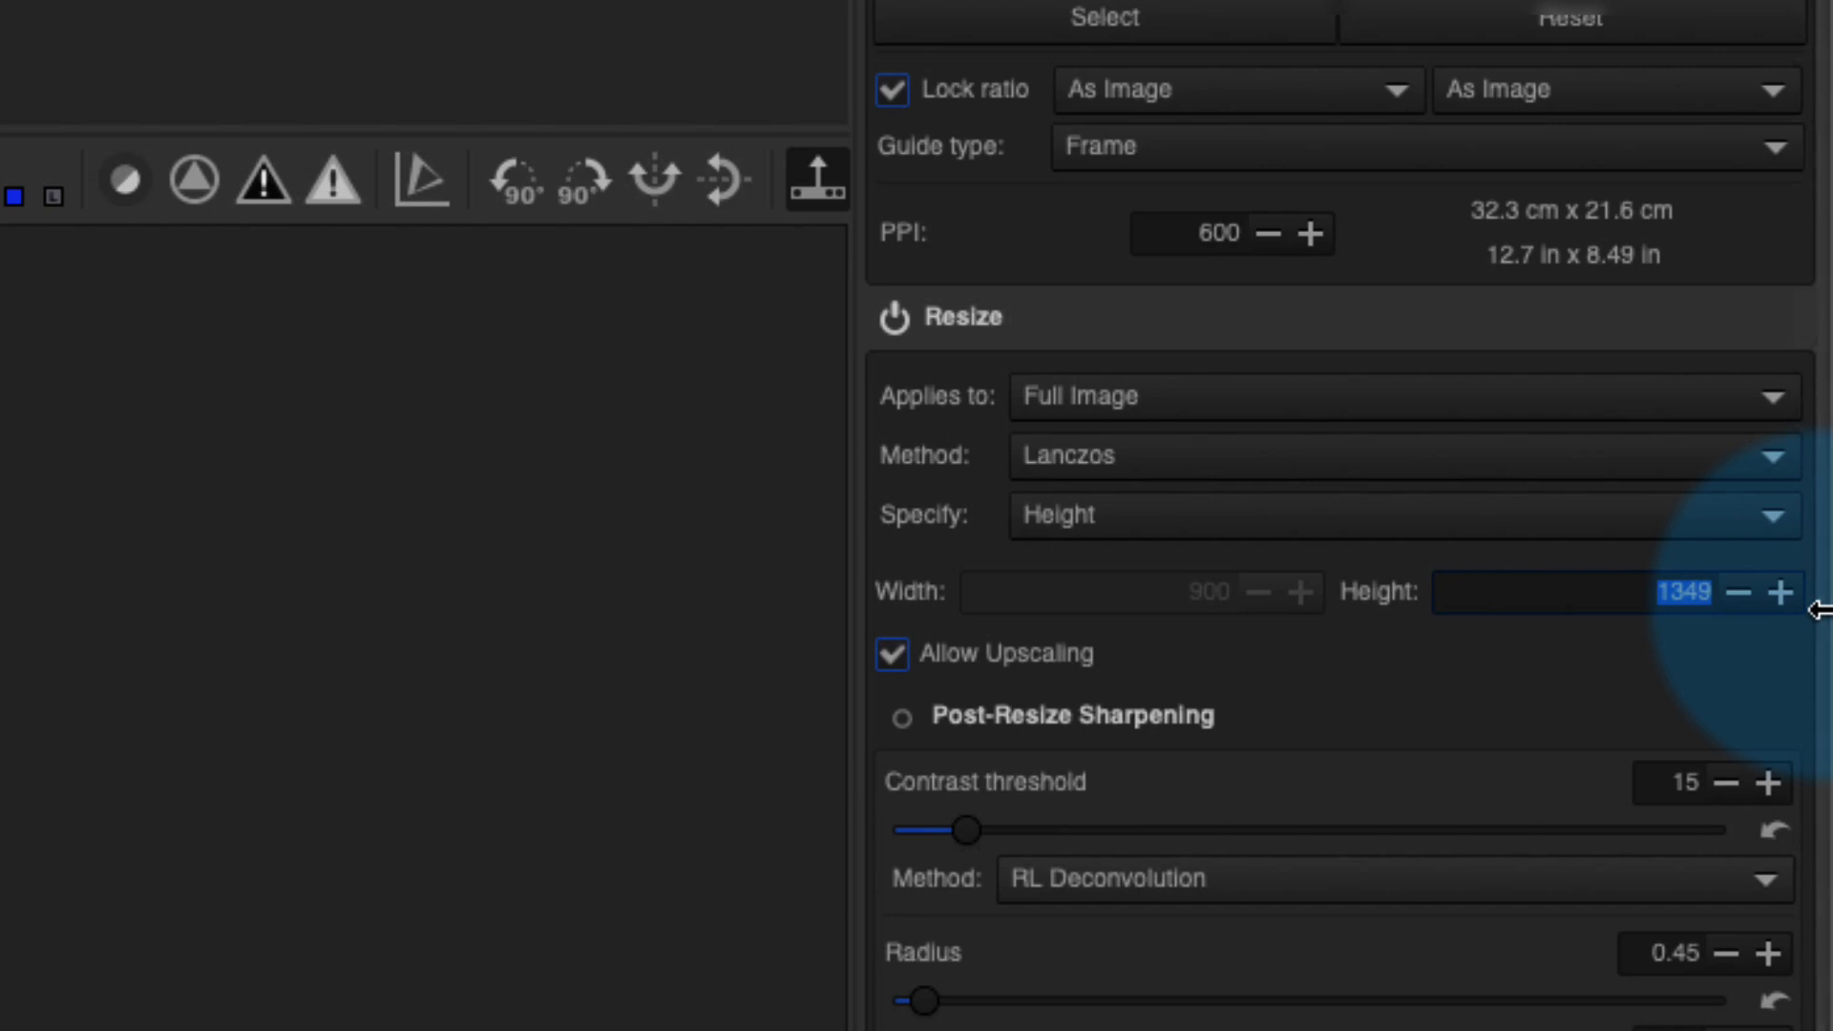
type("18000")
key("Return")
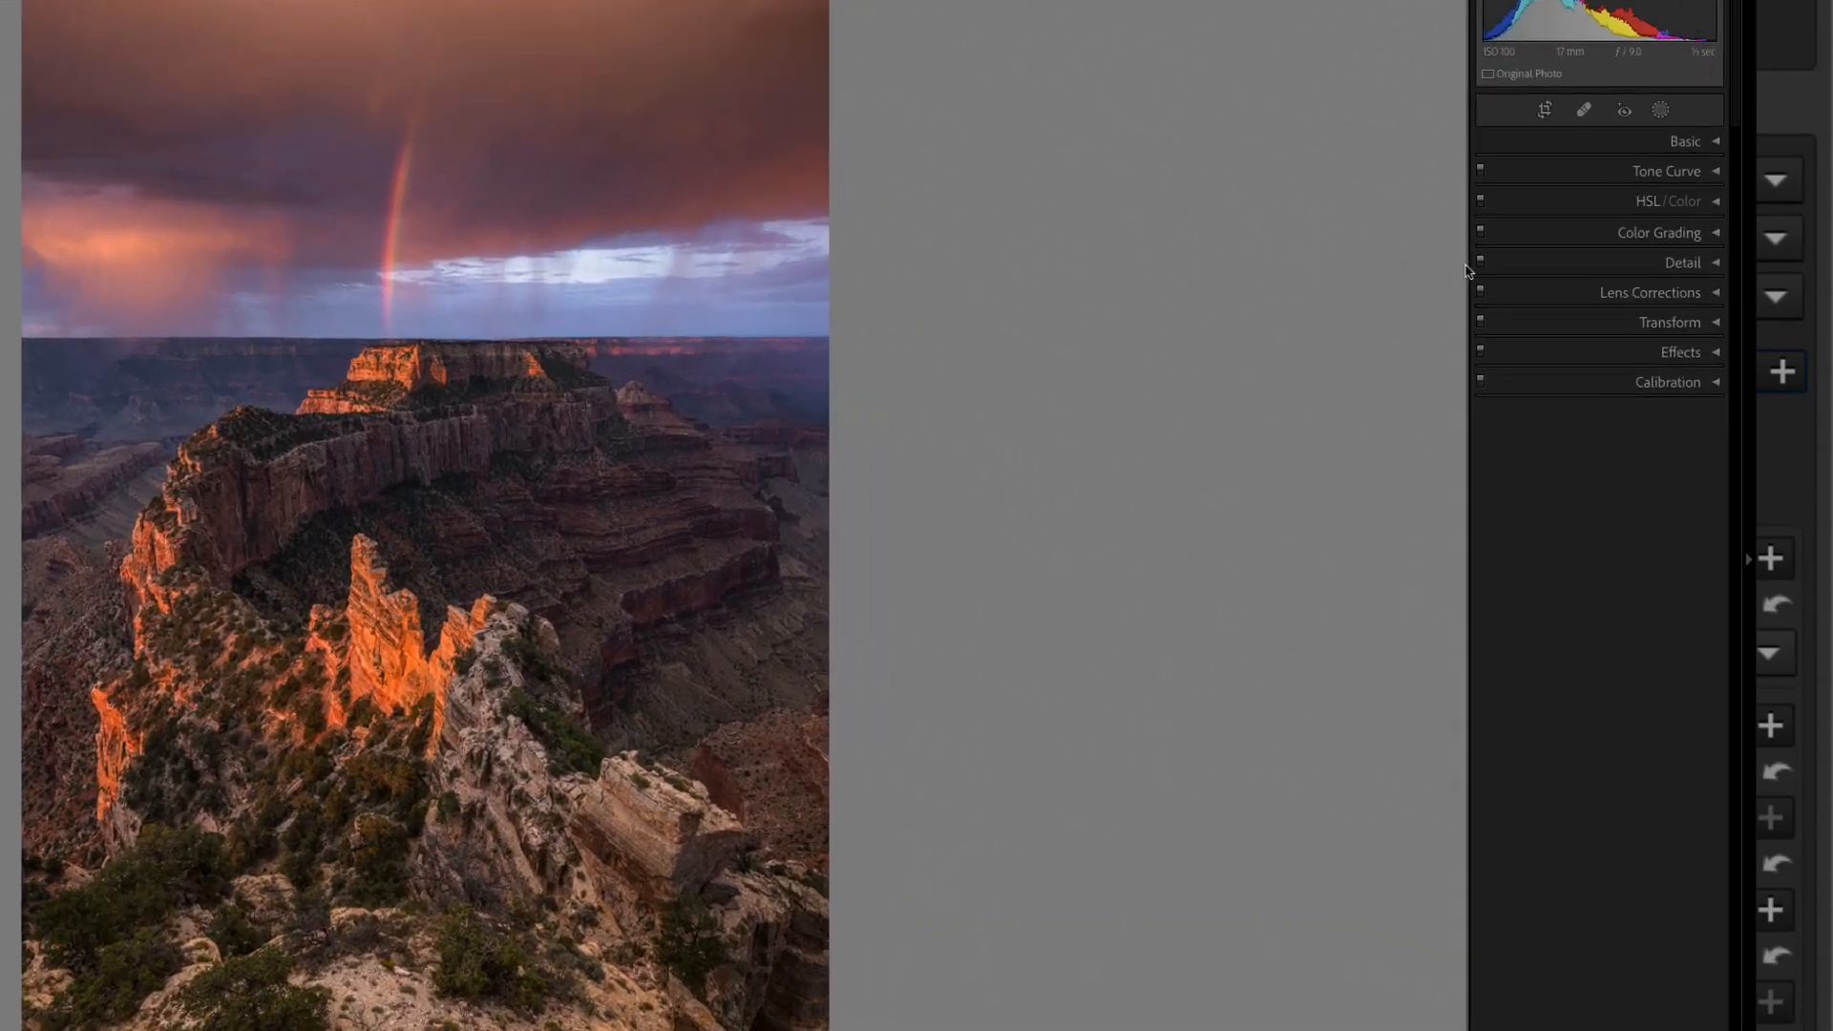
- Drop the Detail Sharpening Amount from 40 to 0 in both Lightroom and Camera Raw
left_click(1715, 262)
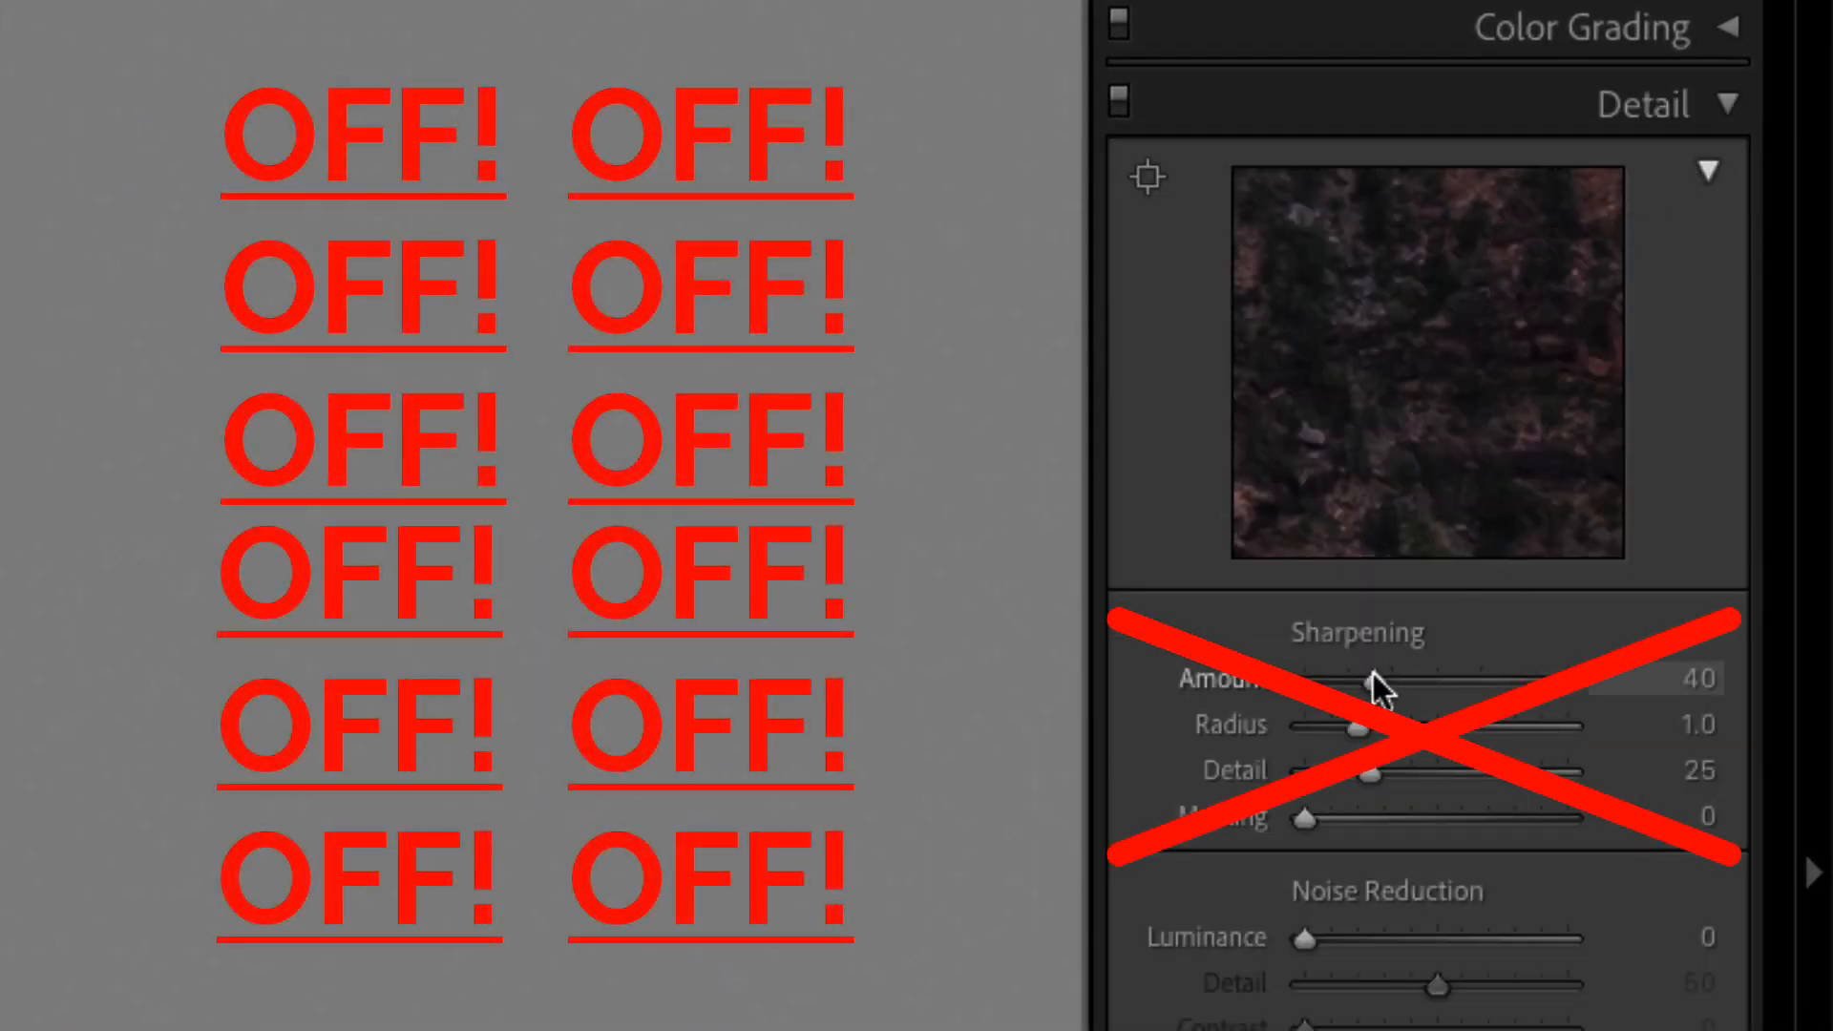
left_click_drag(1372, 676, 1283, 695)
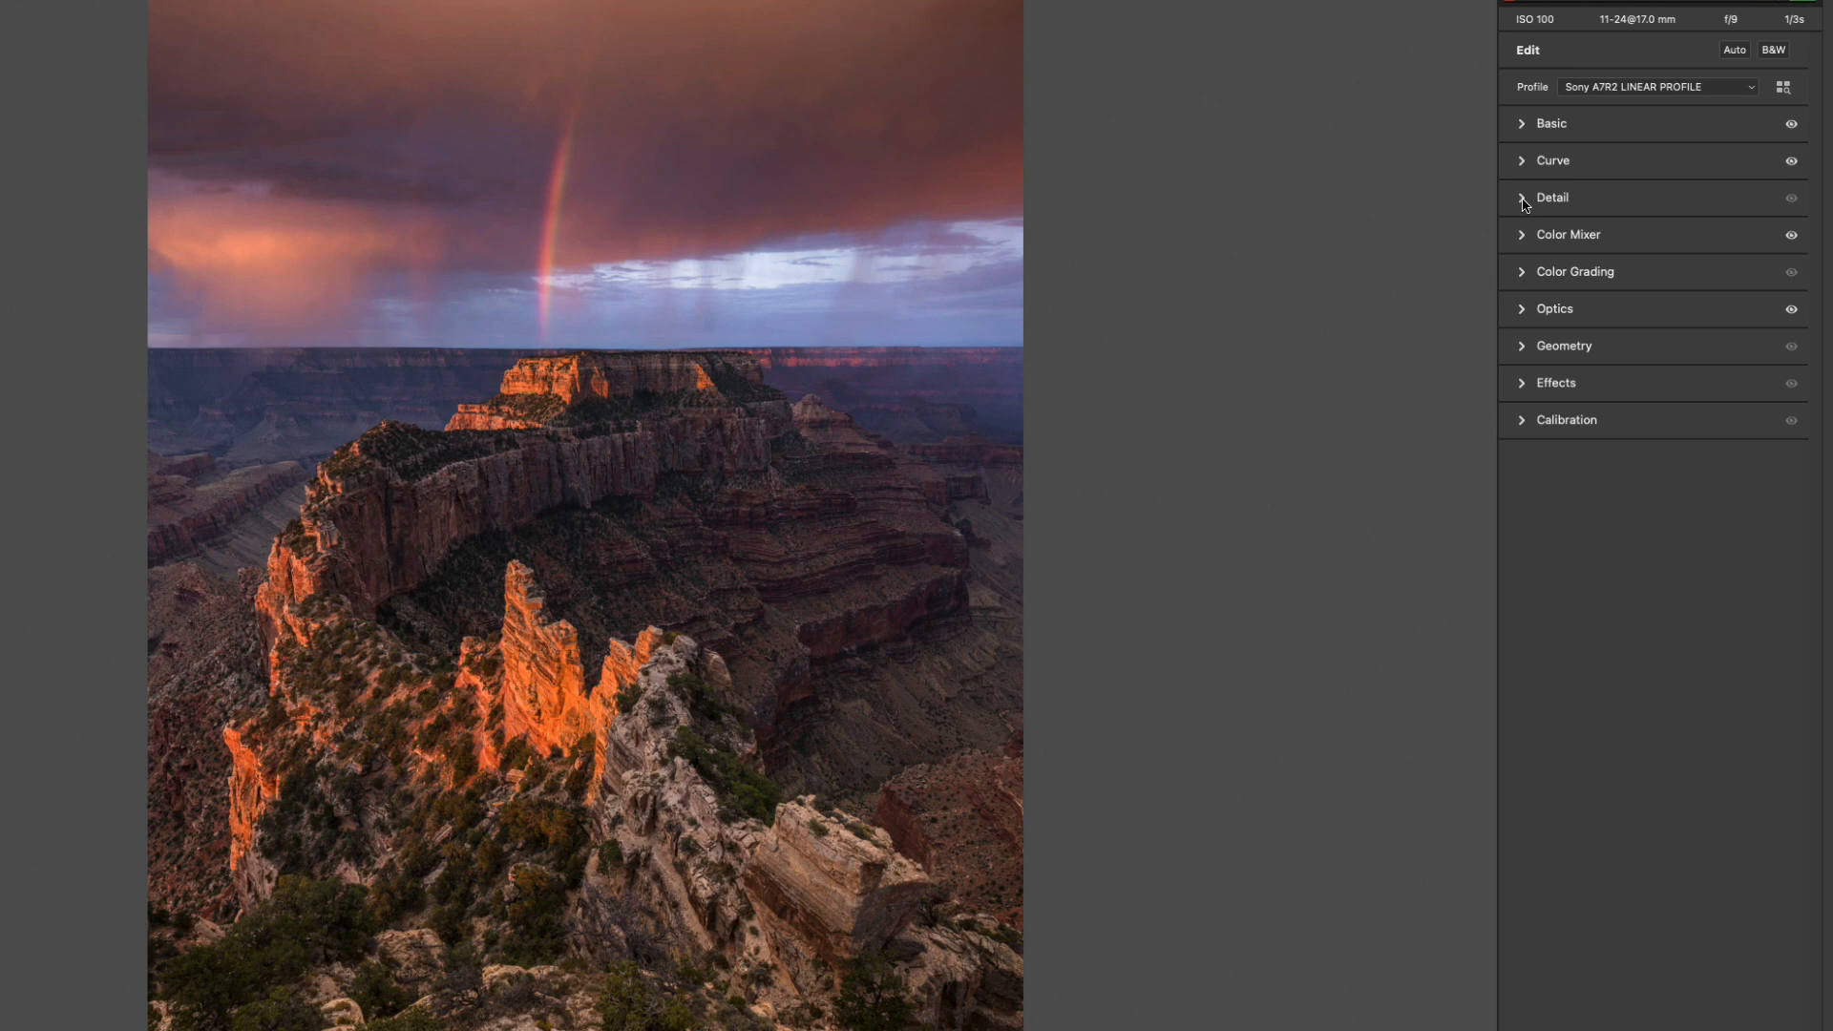
left_click(1523, 198)
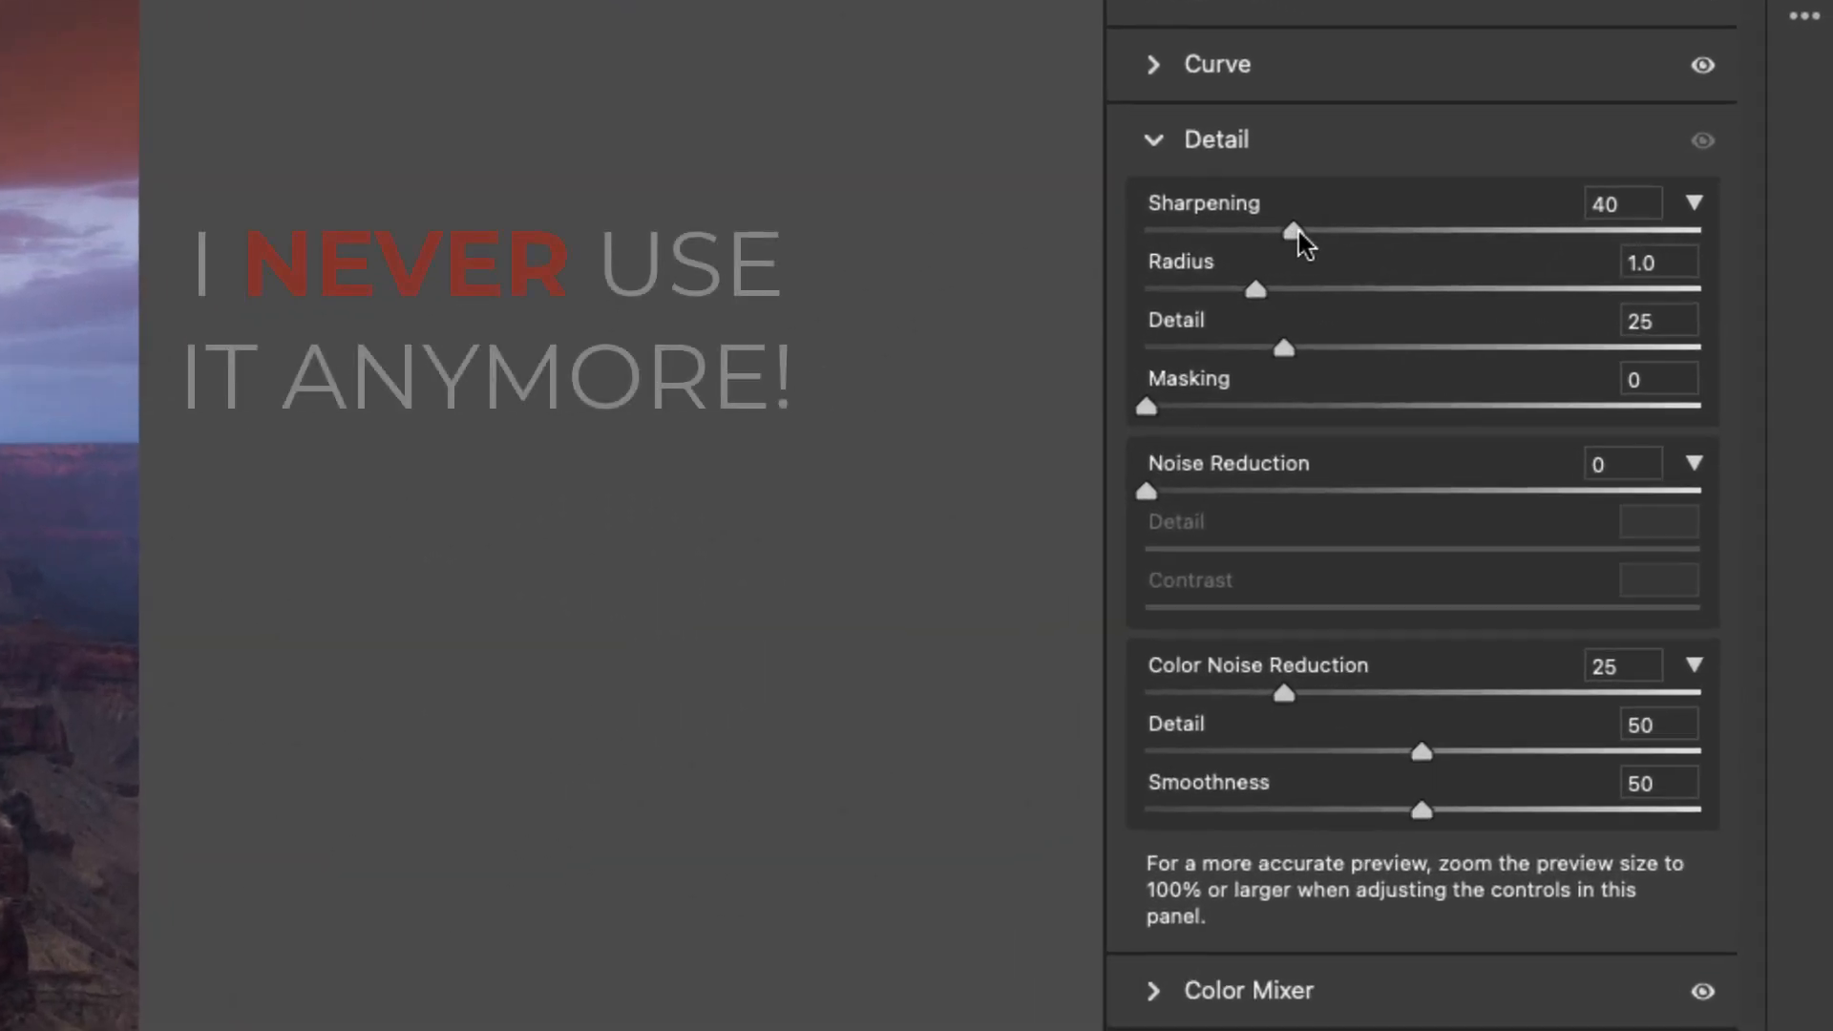
left_click_drag(1589, 244, 1581, 244)
left_click_drag(1191, 227, 885, 237)
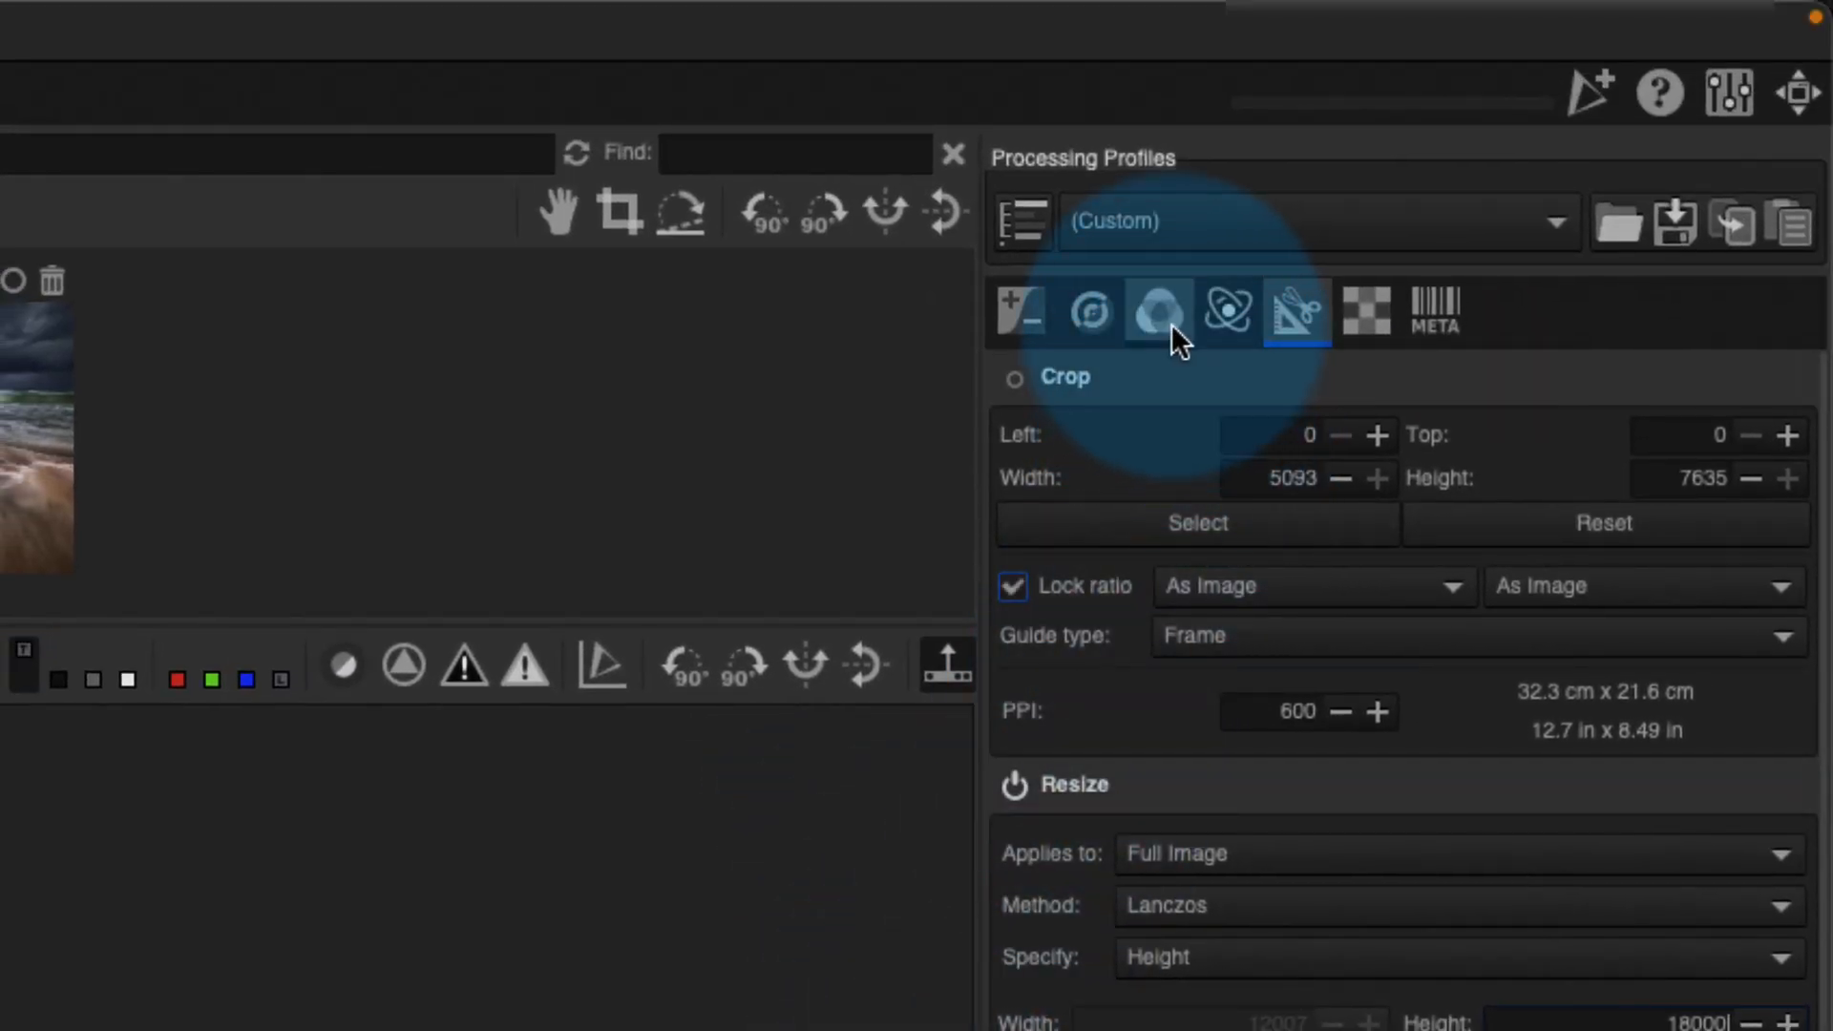
- Bring up the Color tab's Color Management section, showing ProPhoto working and RTv4_sRGB output profiles
left_click(1168, 321)
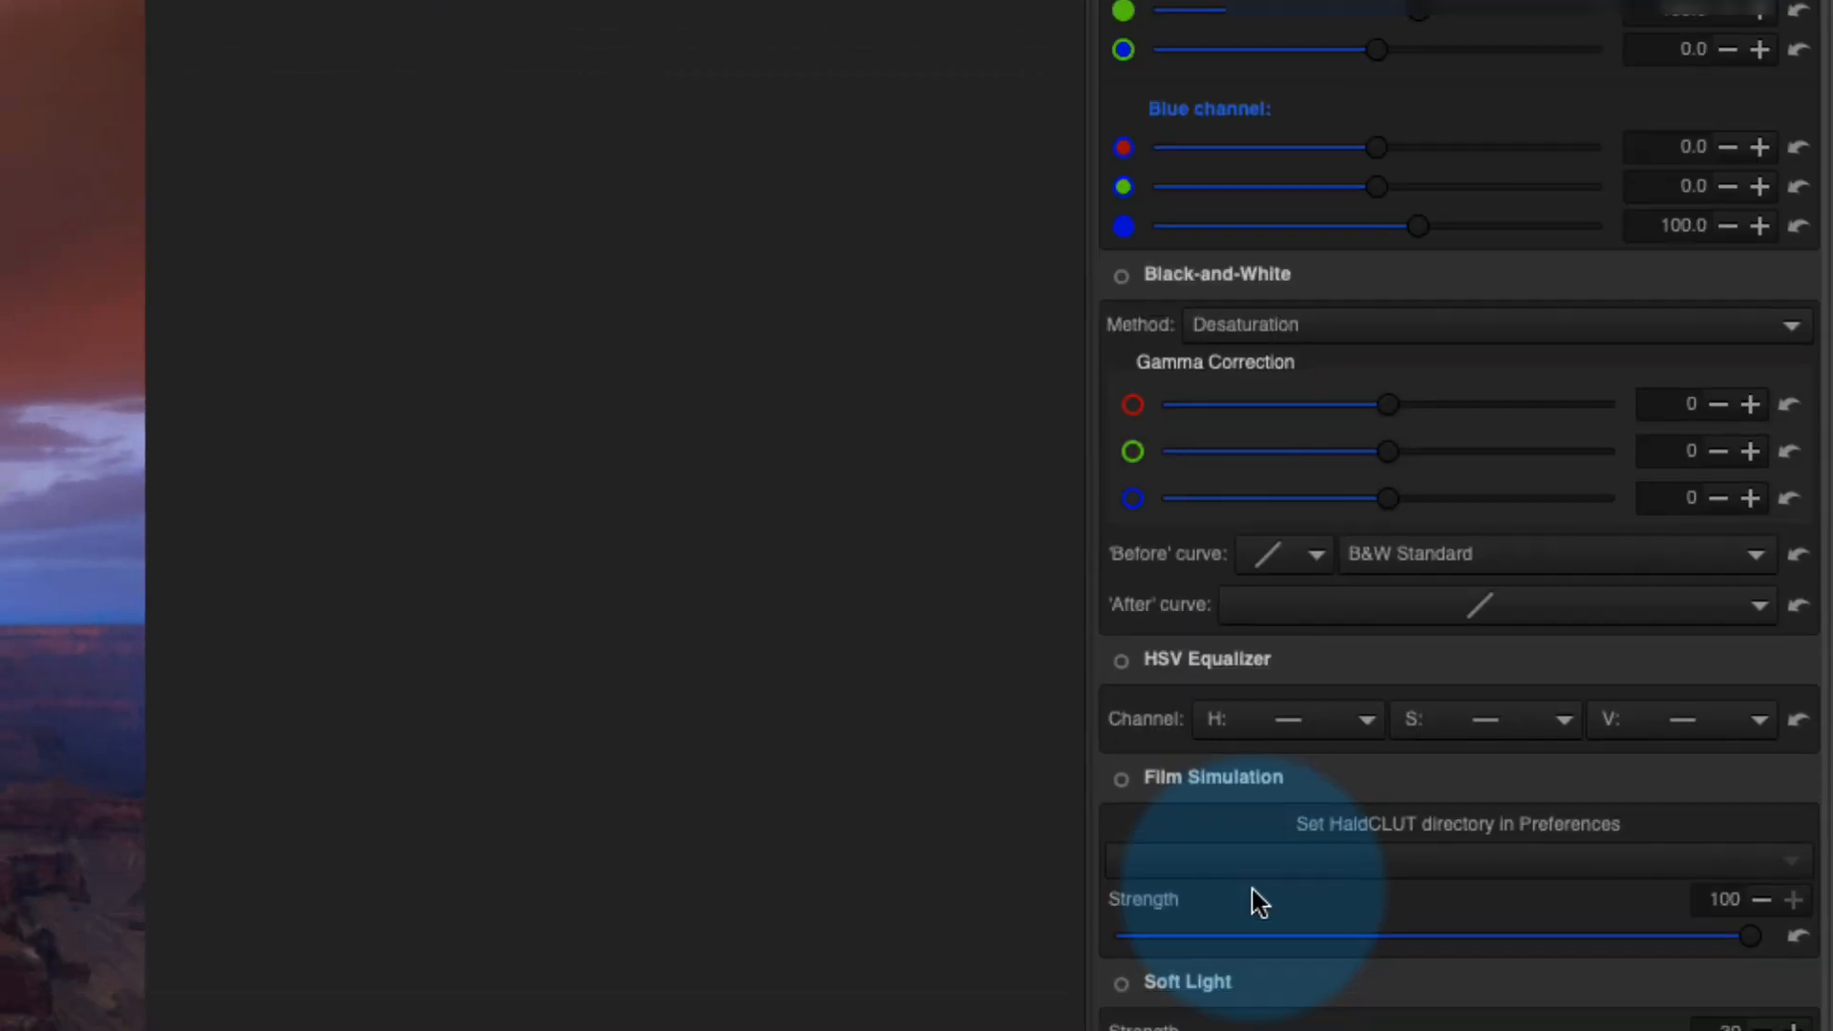
scroll(1258, 903, "down", 10)
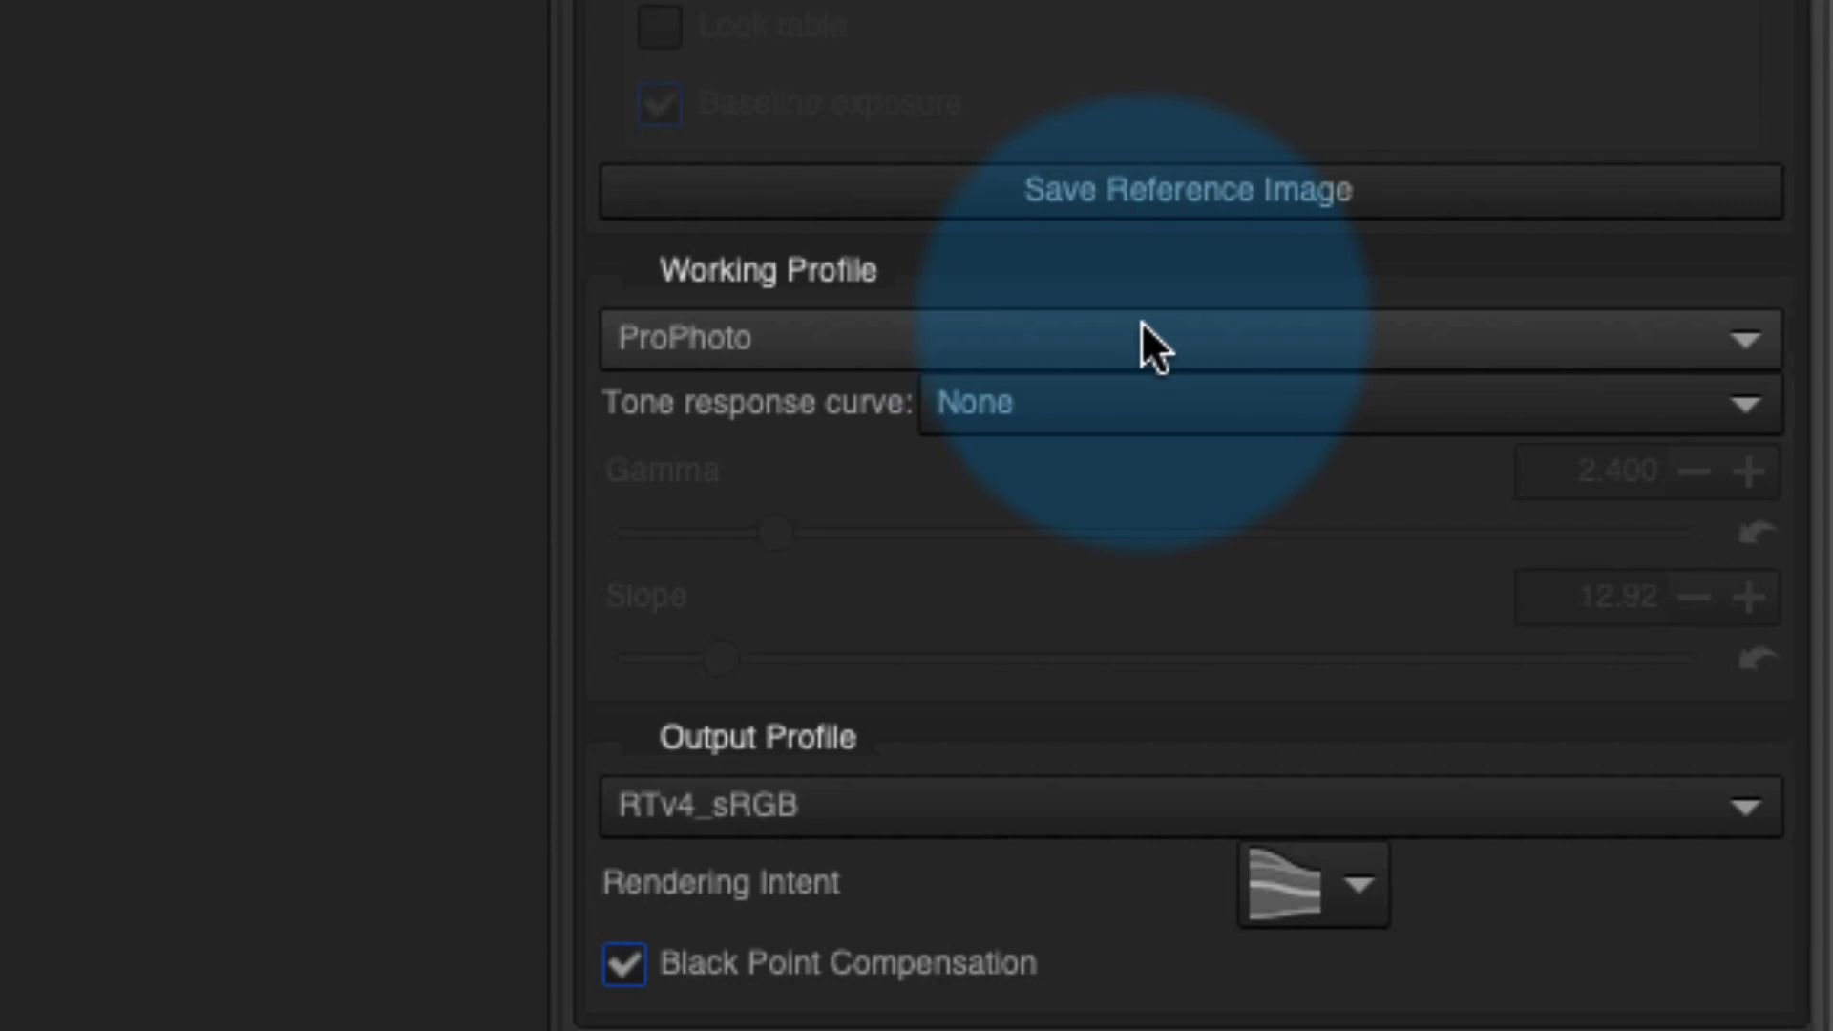
- Set the working profile to Adobe RGB and the output profile to AdobeRGB1998
left_click(1131, 323)
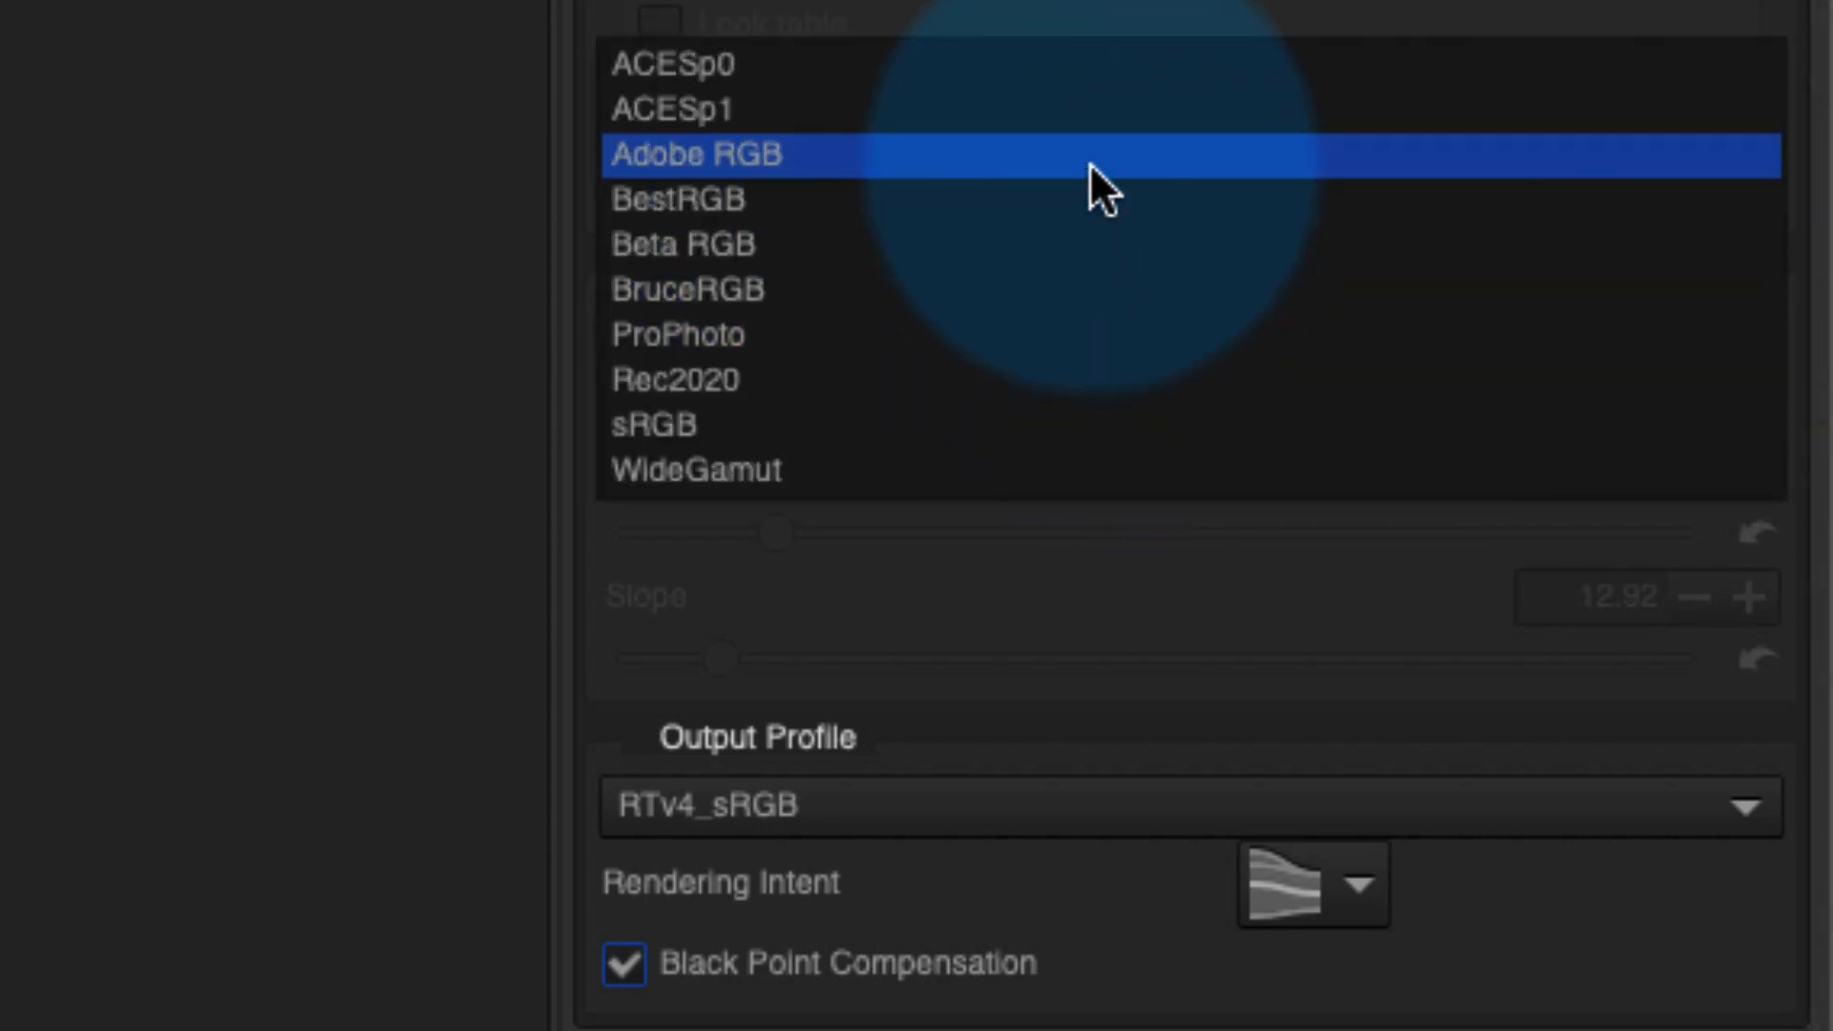
left_click(1090, 163)
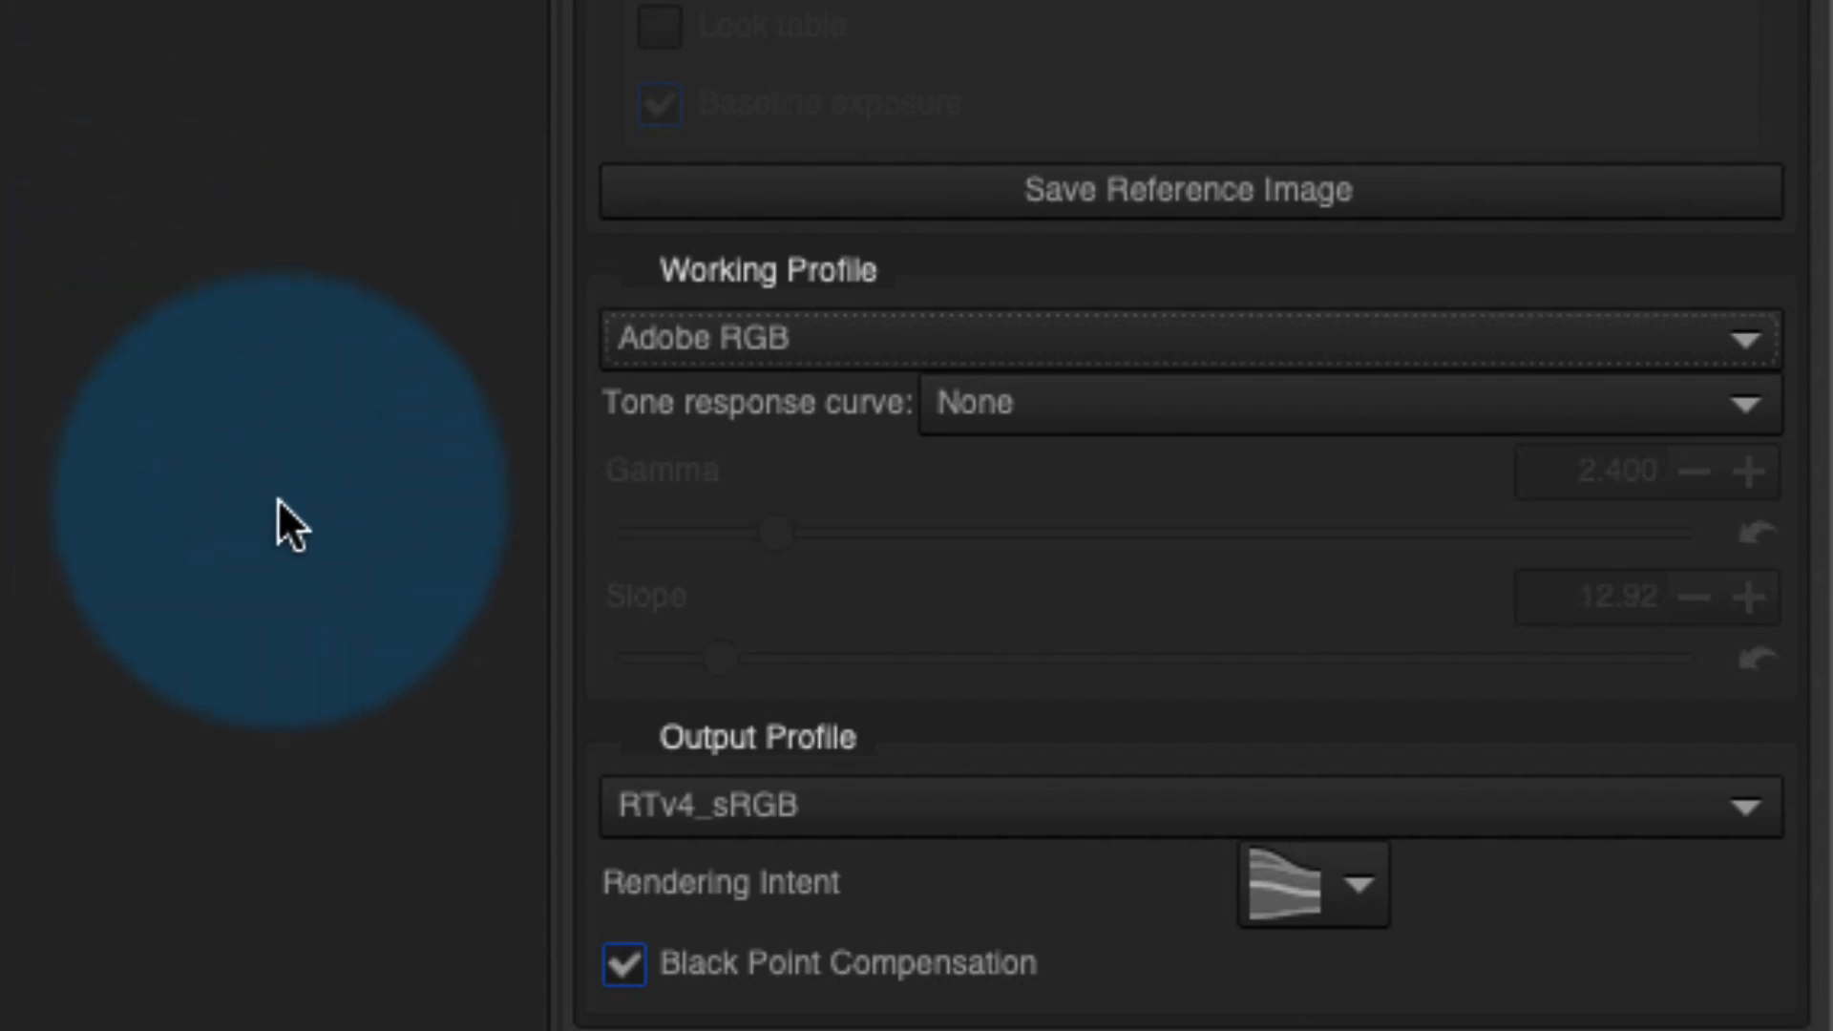
left_click(1102, 804)
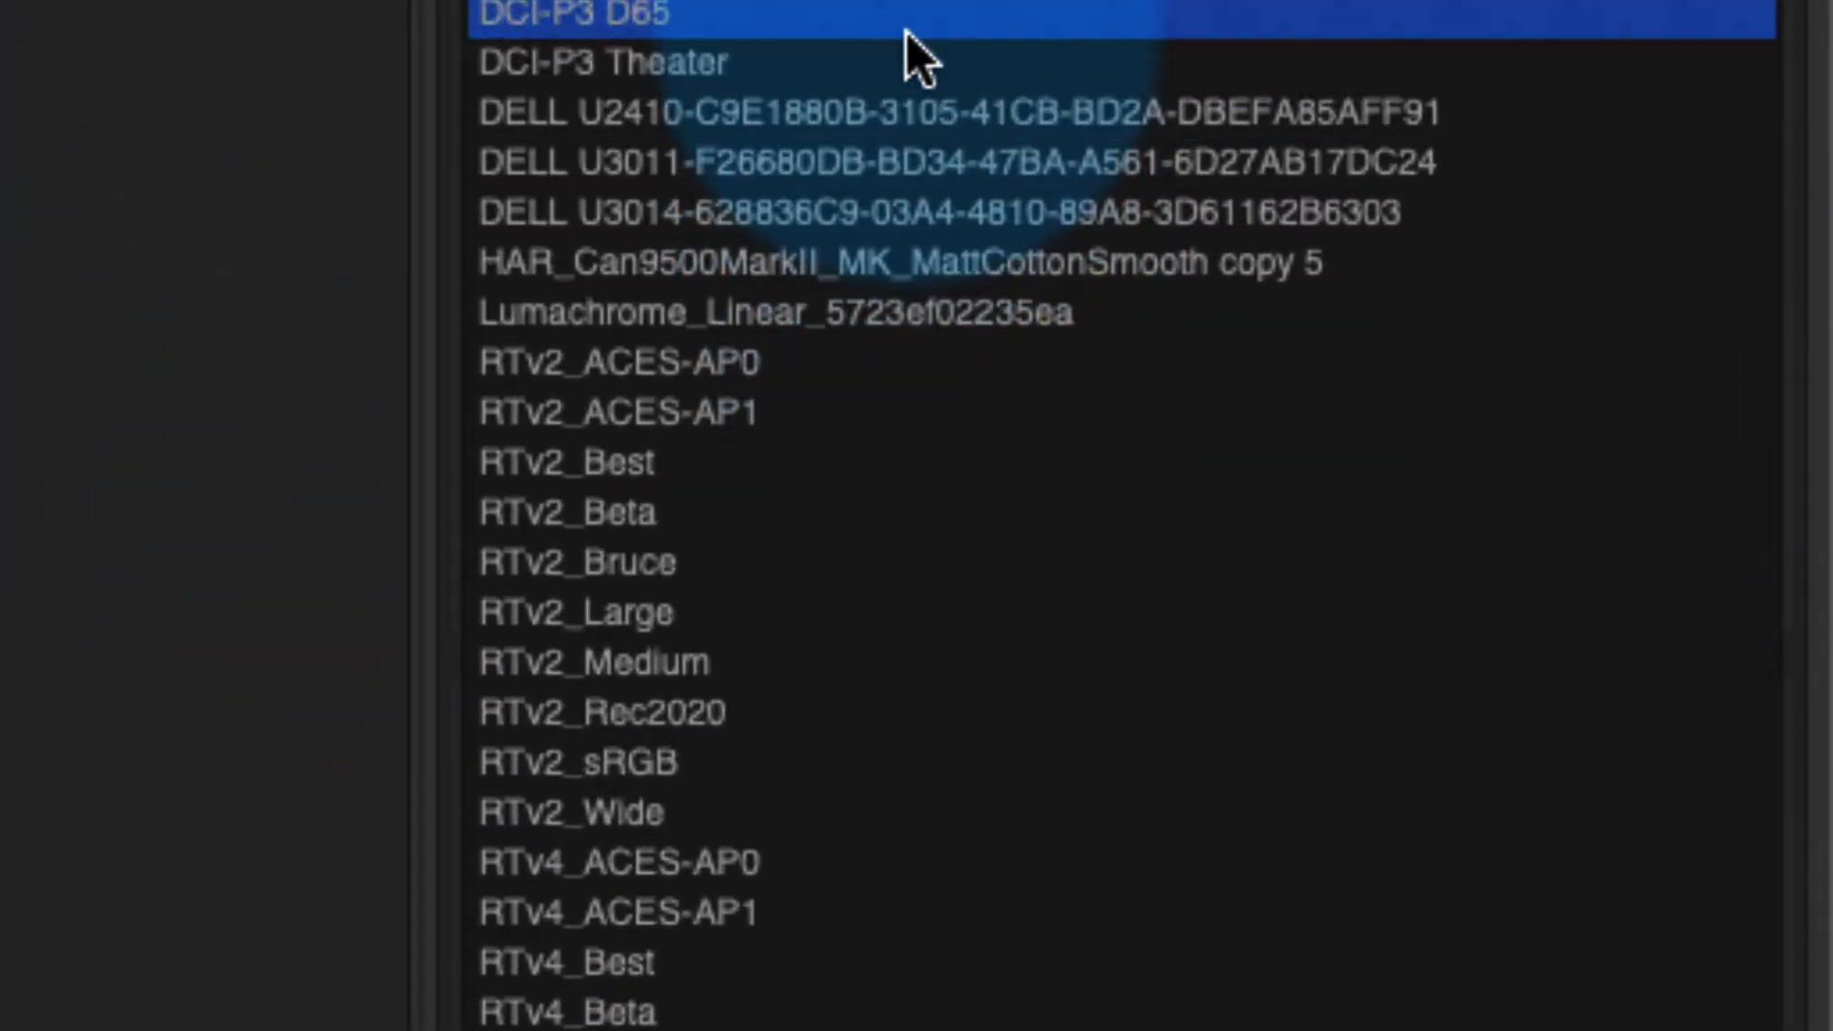
left_click(826, 213)
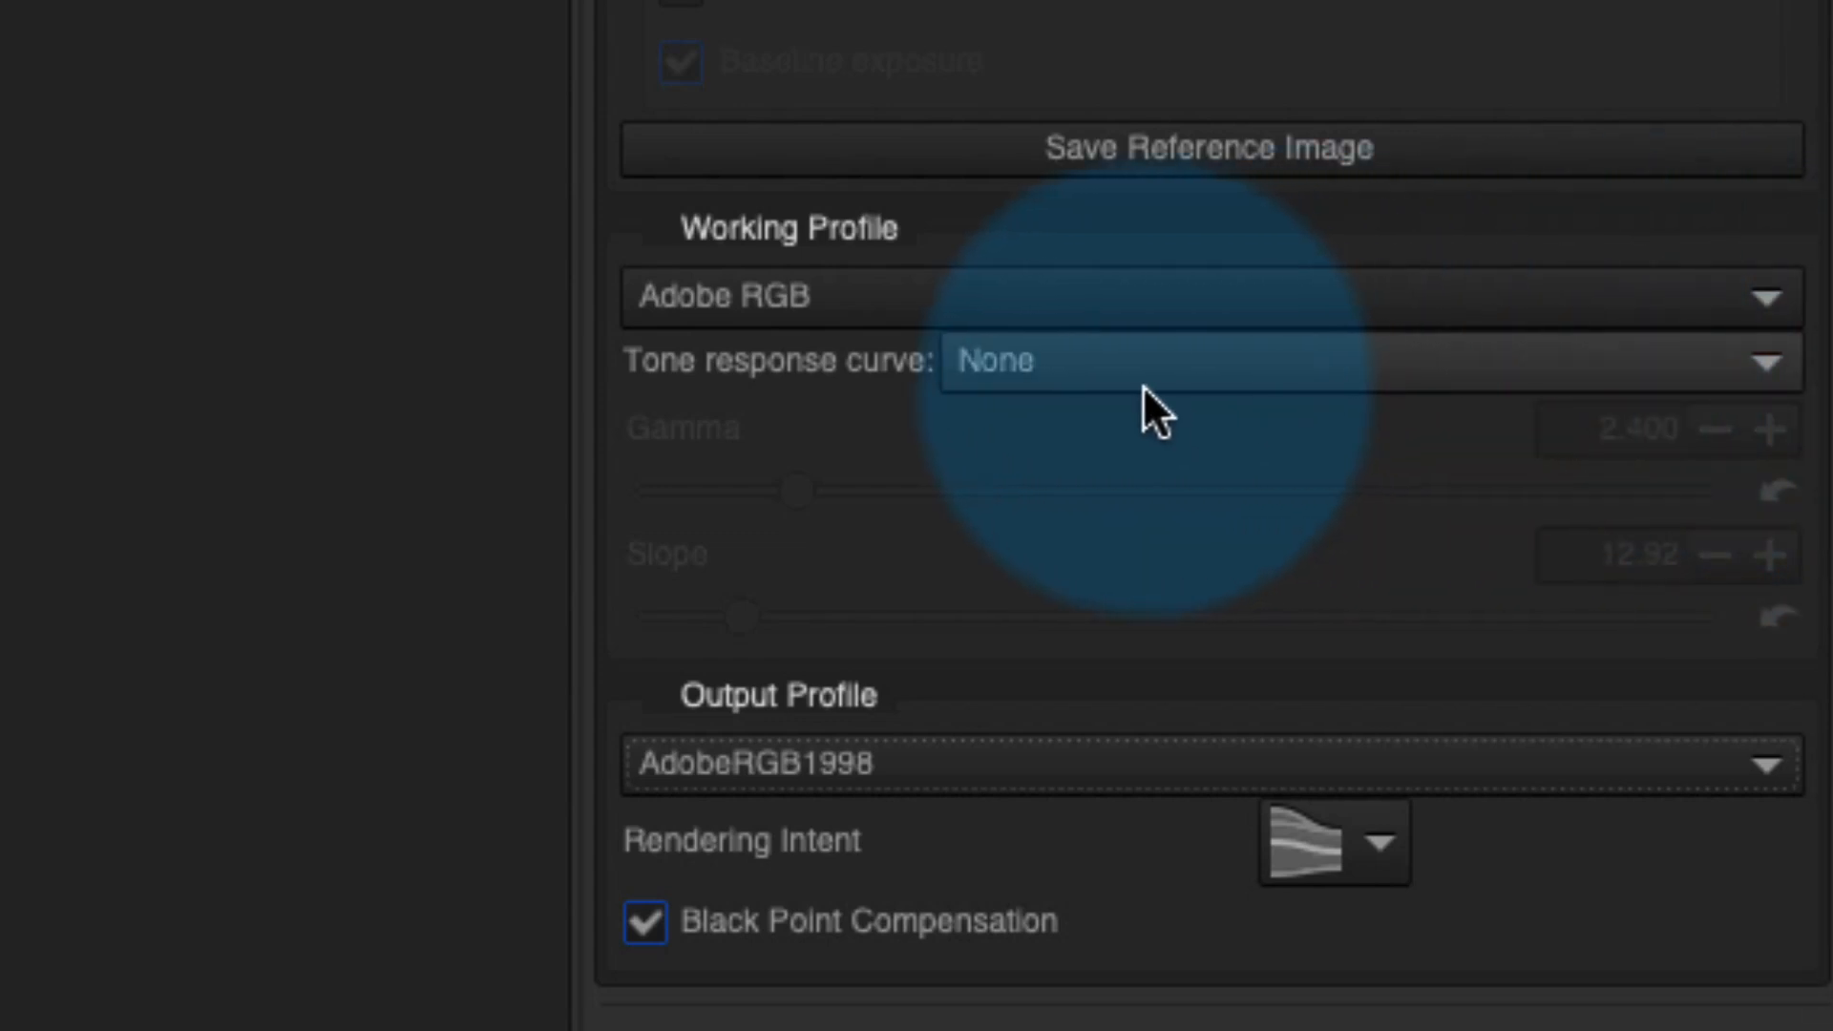
- Set RawTherapee's working-profile tone response curve to Custom, with gamma 2.20
left_click(1320, 368)
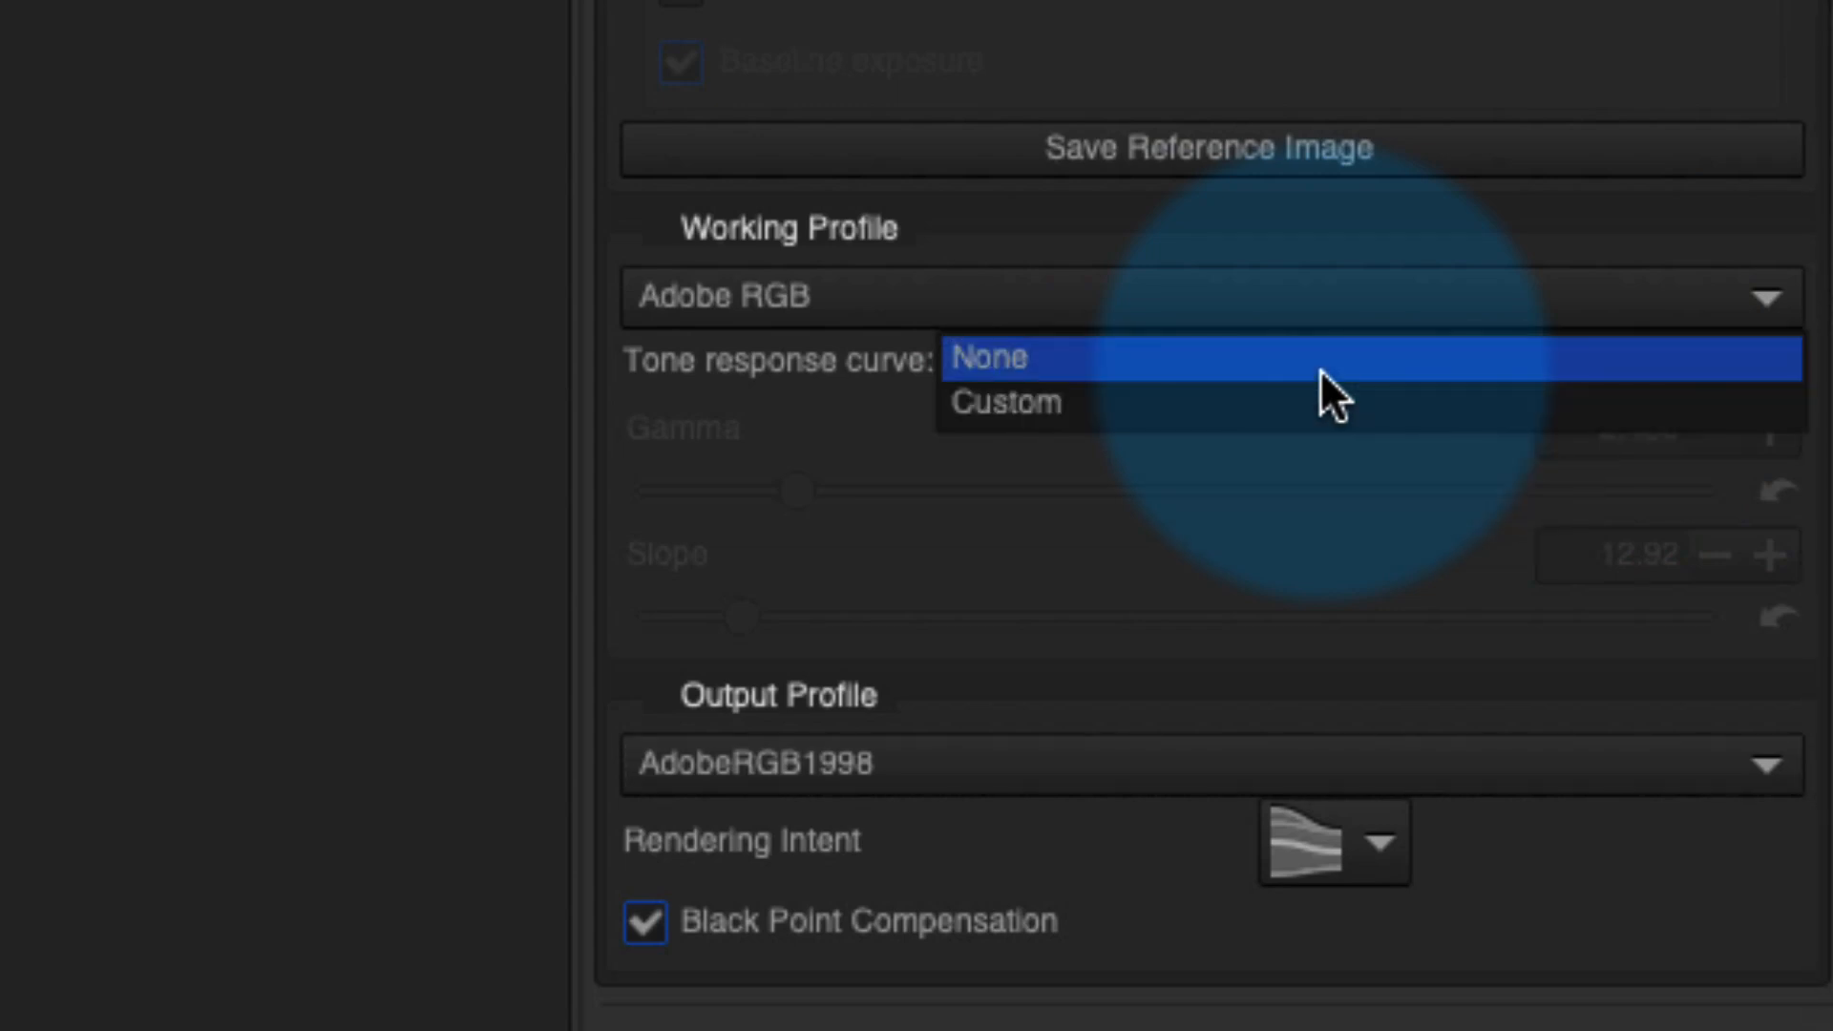
left_click(1315, 399)
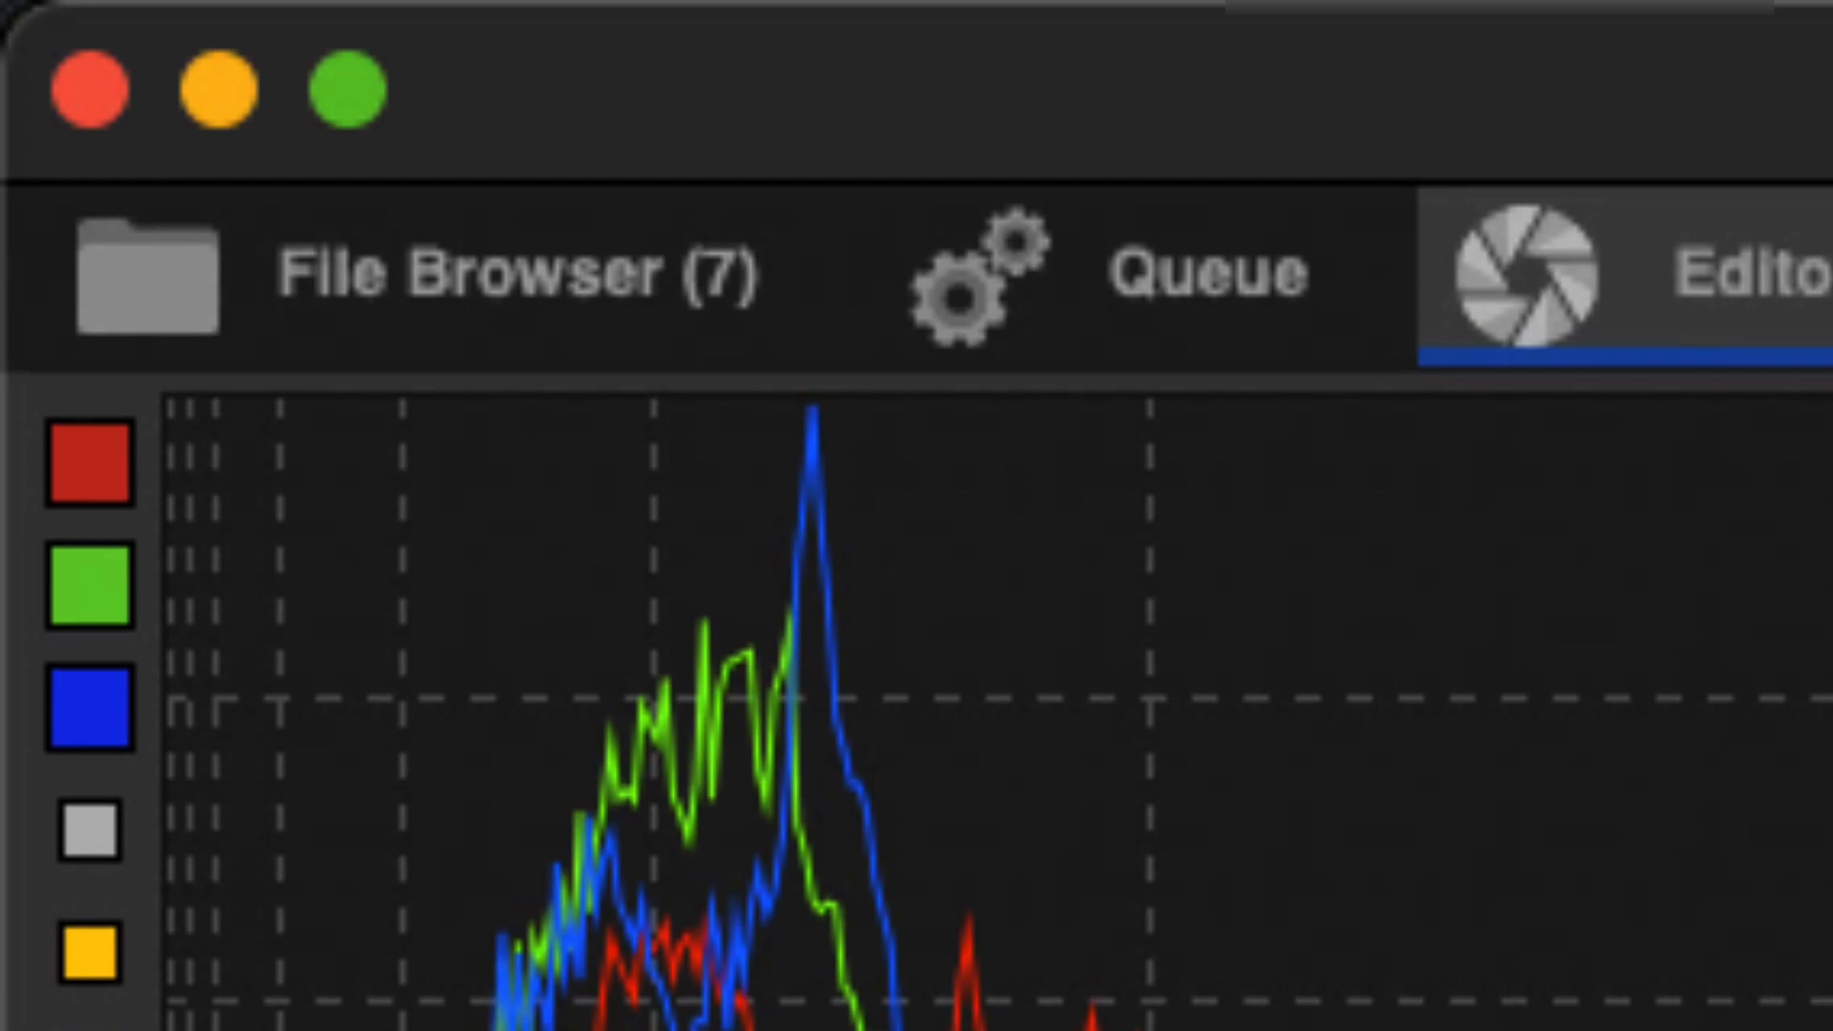
- Queue the canyon photo and send it to Photoshop as FOR RAW THERAPEE.tif
key("ctrl+b")
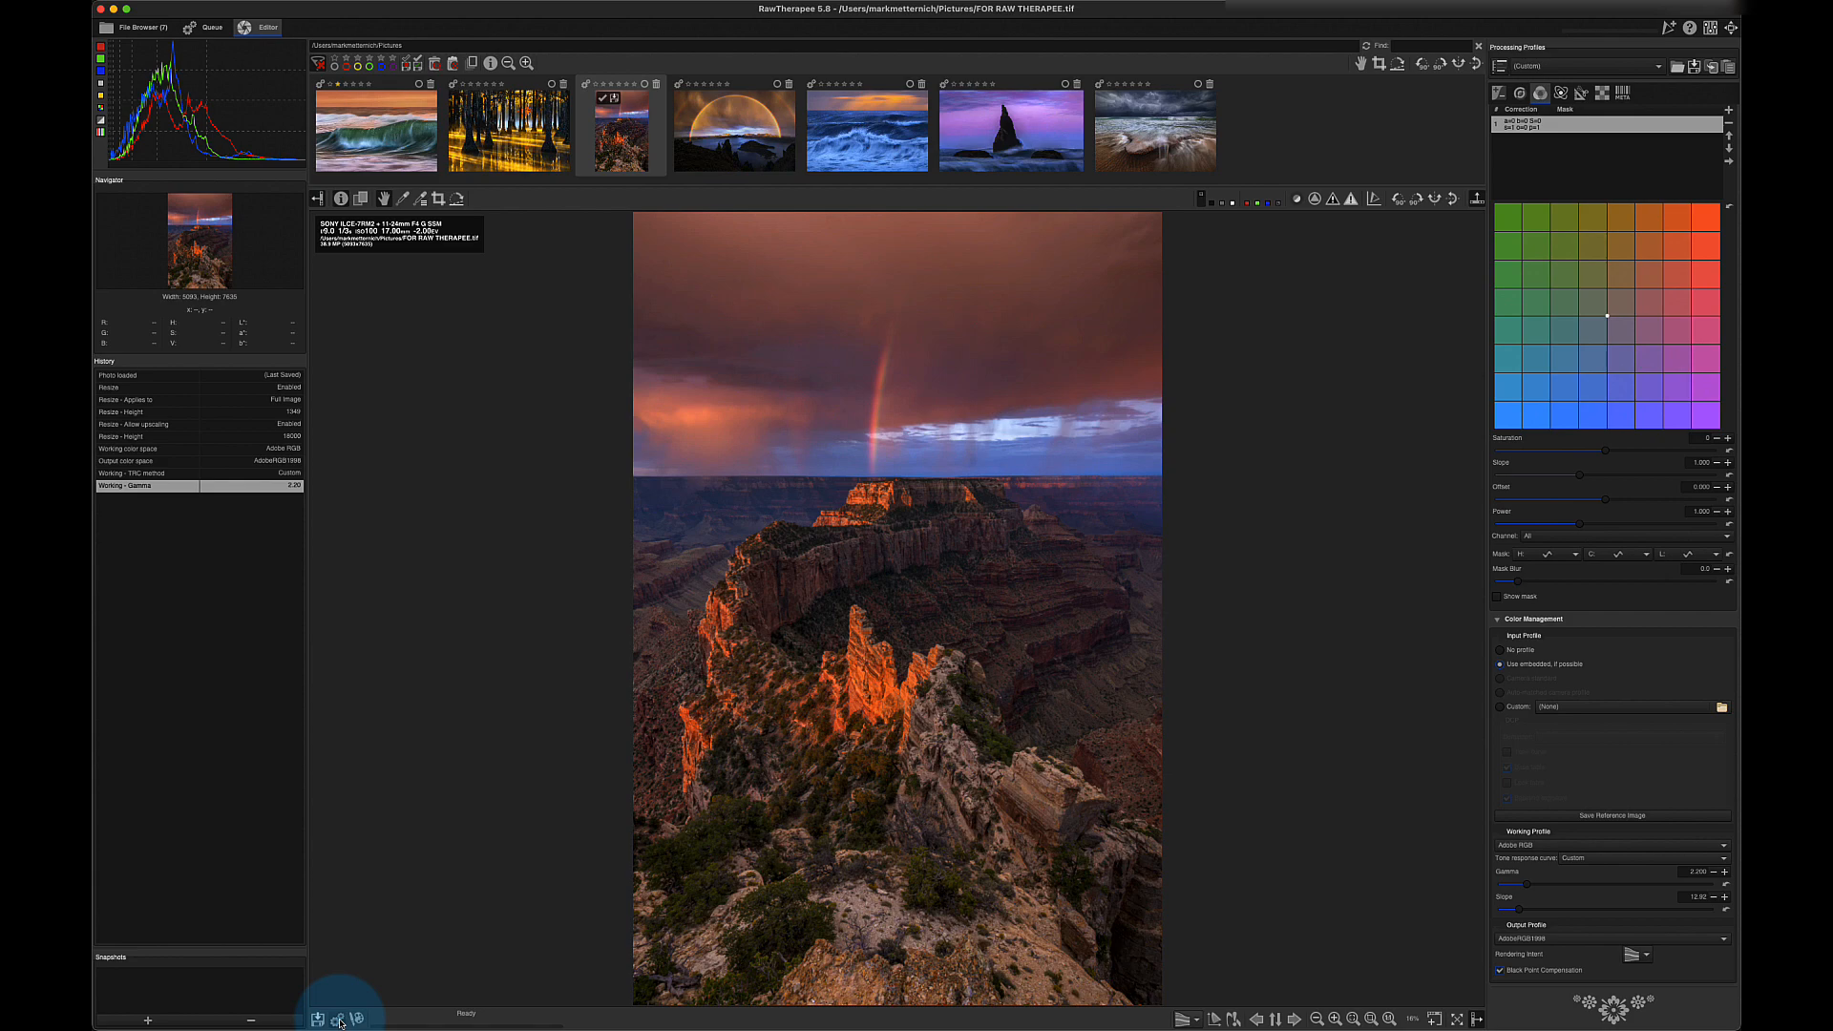
left_click(339, 1019)
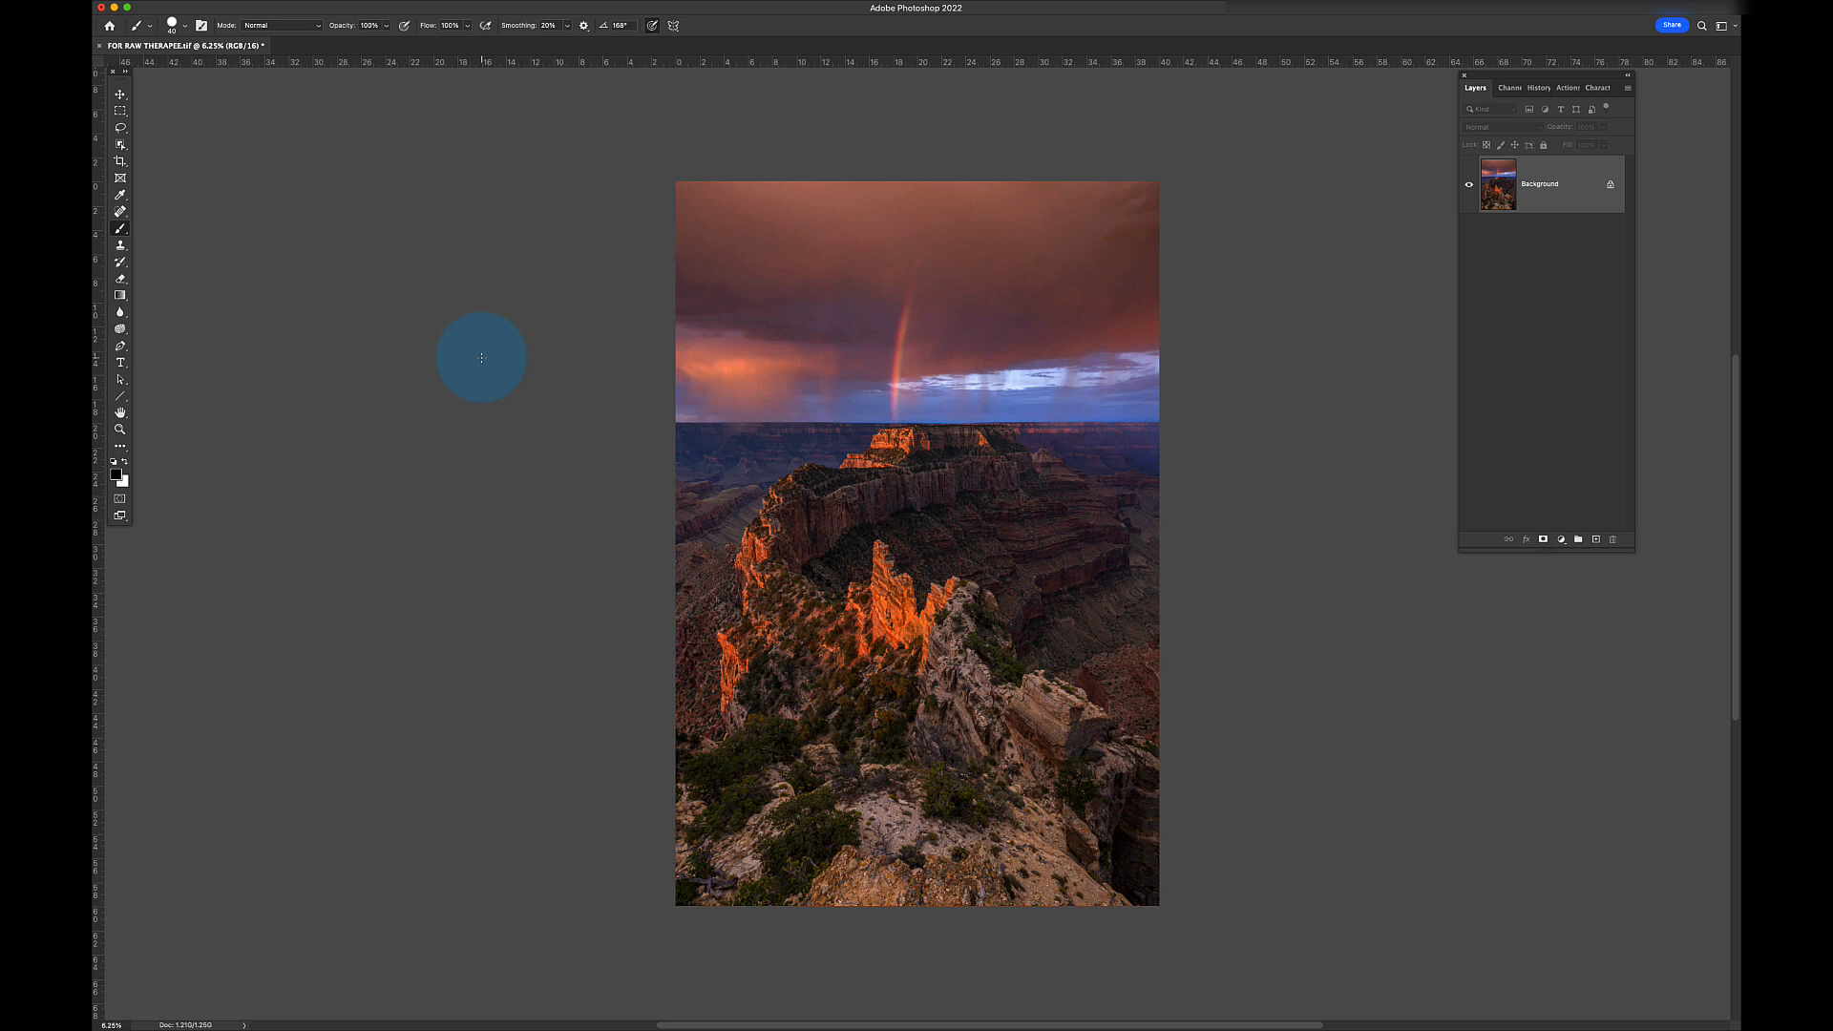
- Open FOR RAW THERAPEE-1.tif from the Desktop and select the entire image
key("super+o")
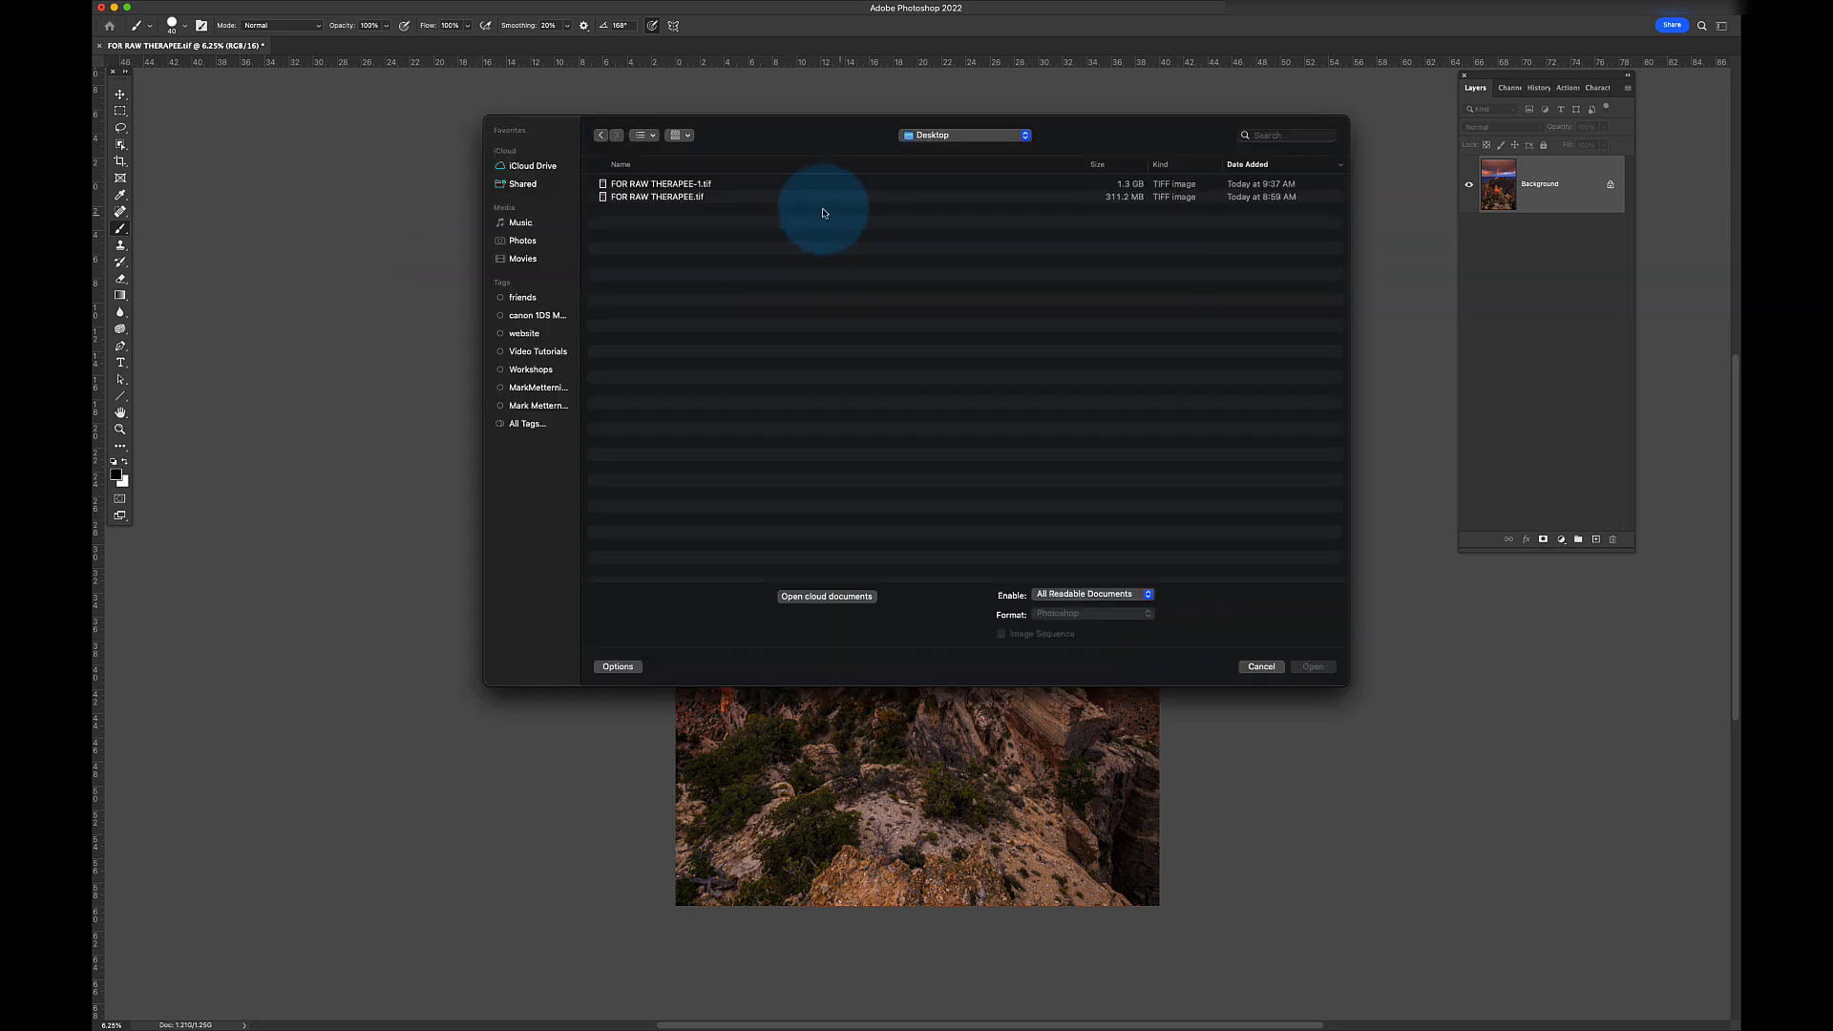
left_click(721, 185)
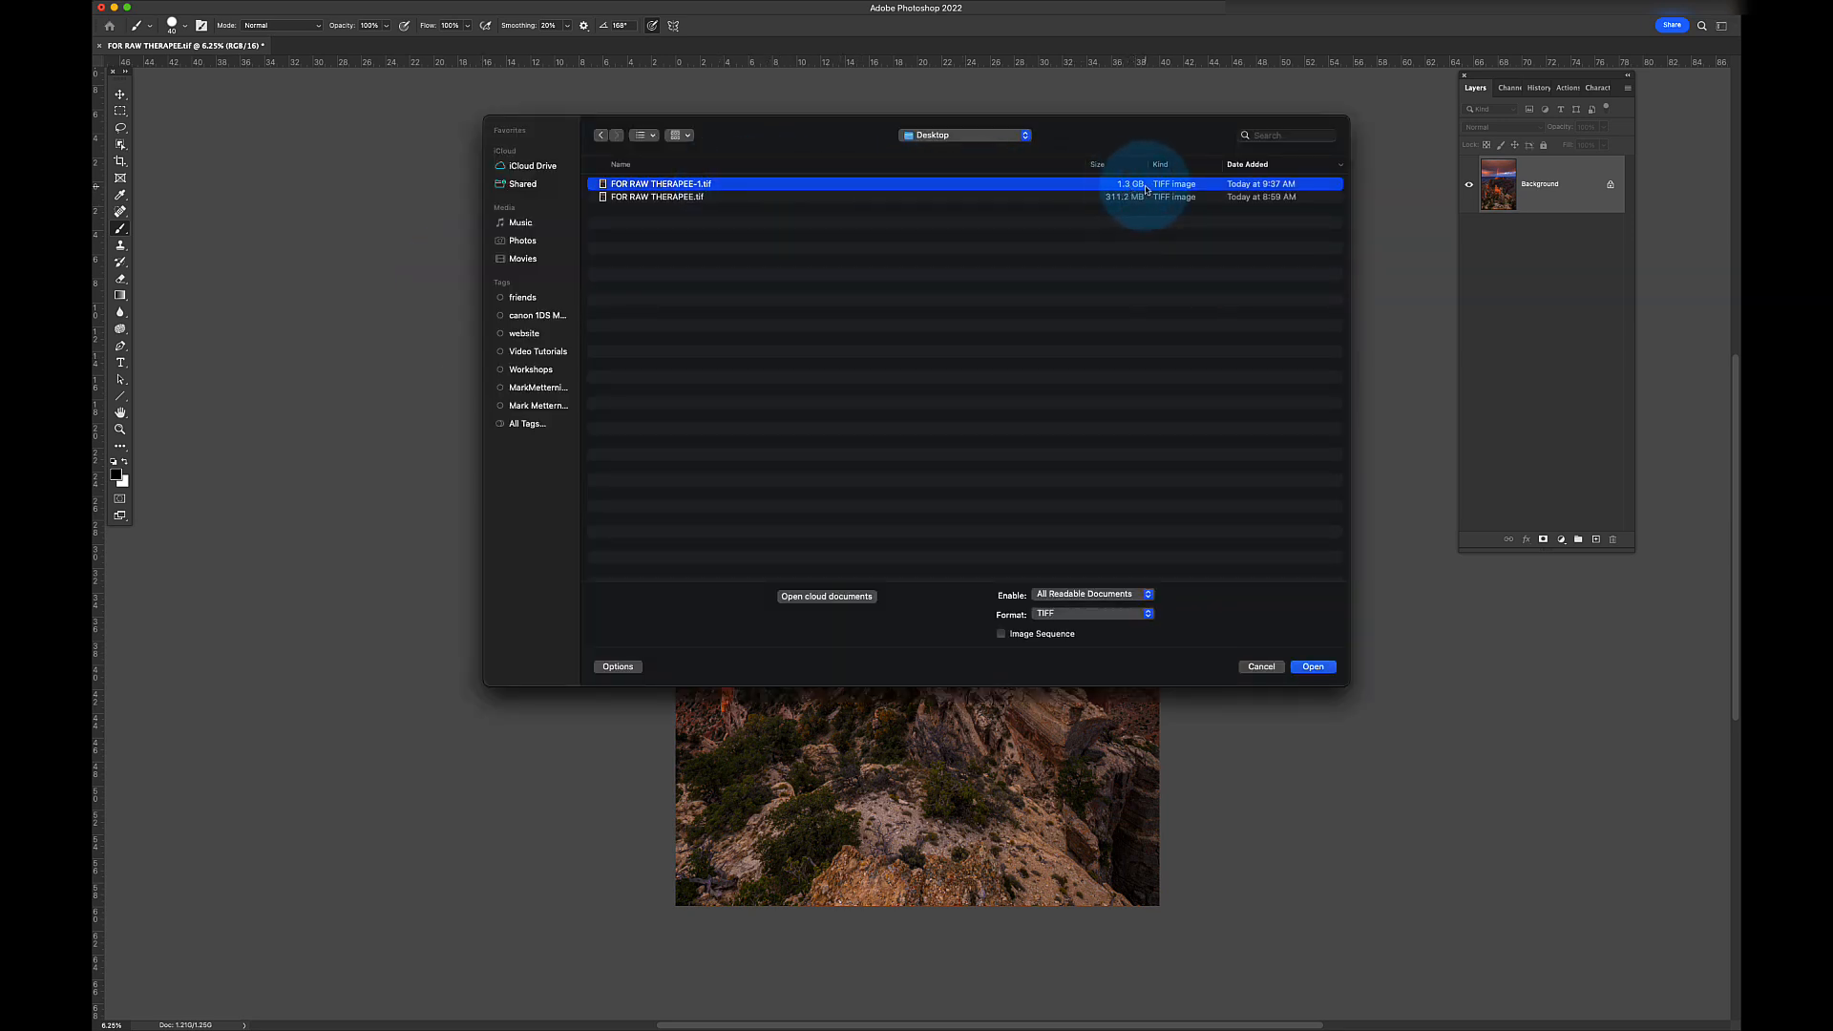
left_click(1313, 668)
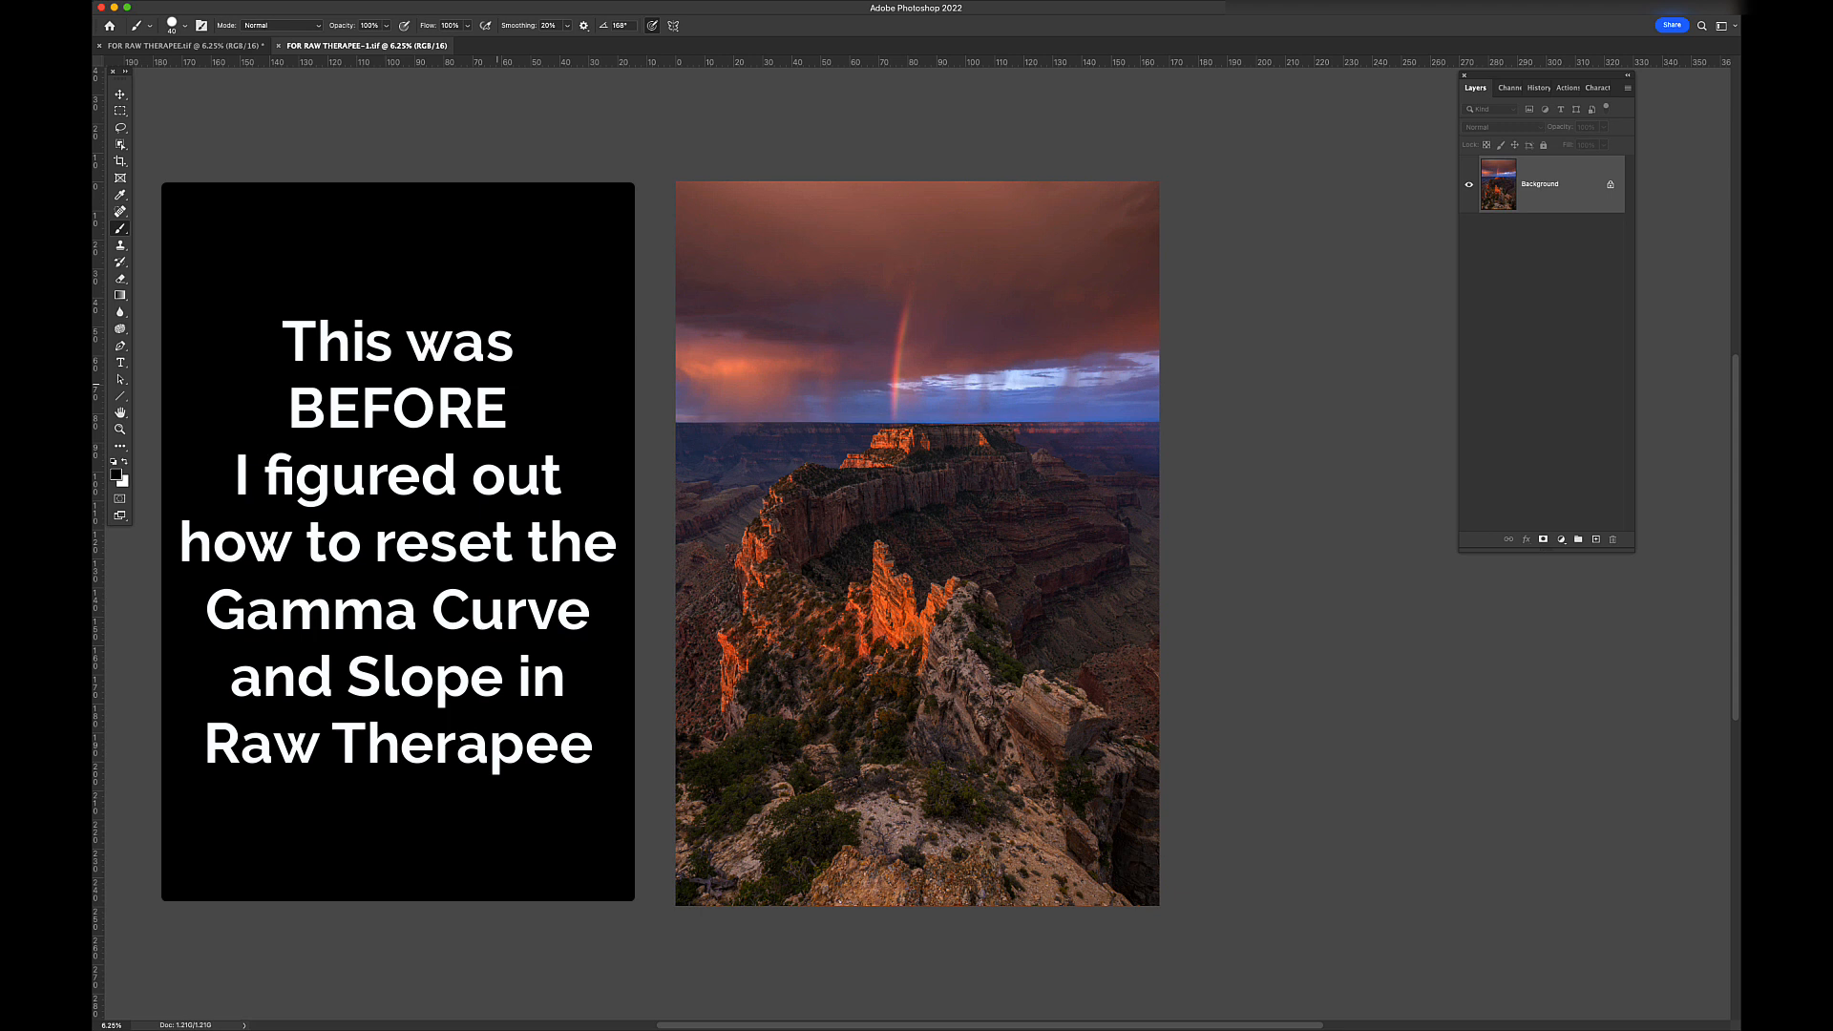
key("ctrl+a")
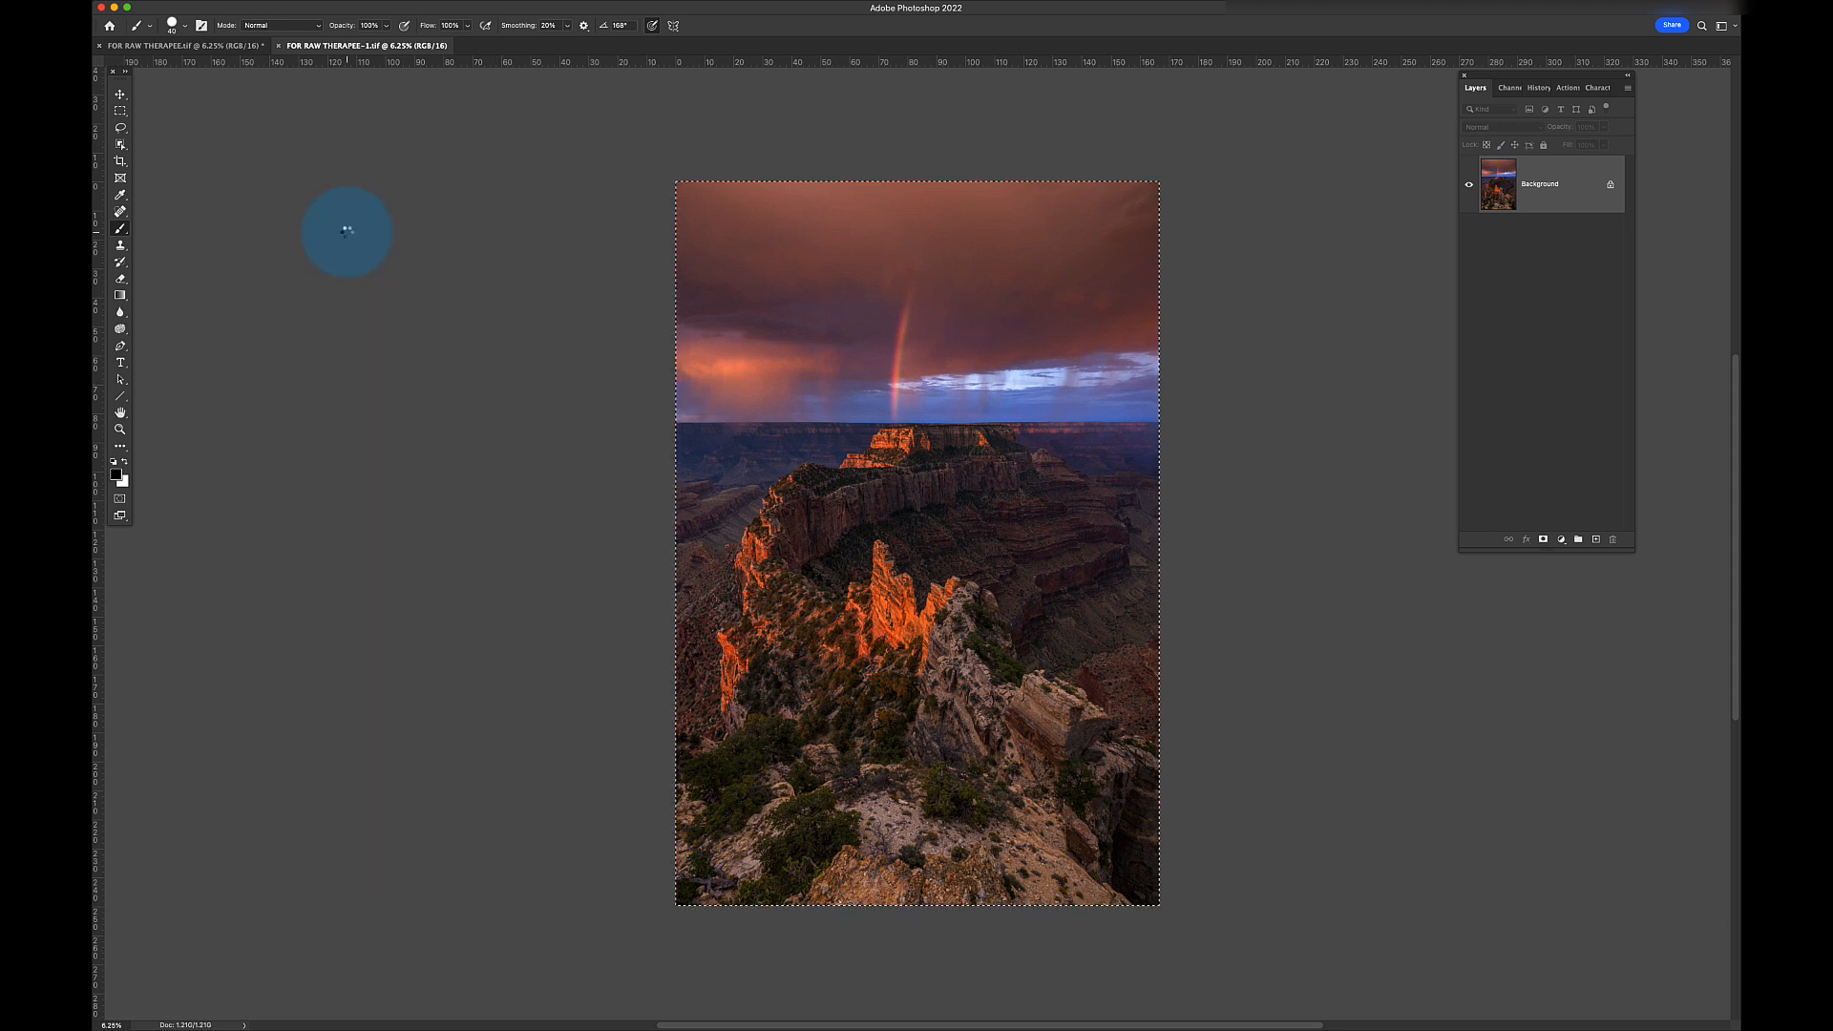
- Paste the RawTherapee export as layer RT above the Background, converted to layer ABS
left_click(279, 47)
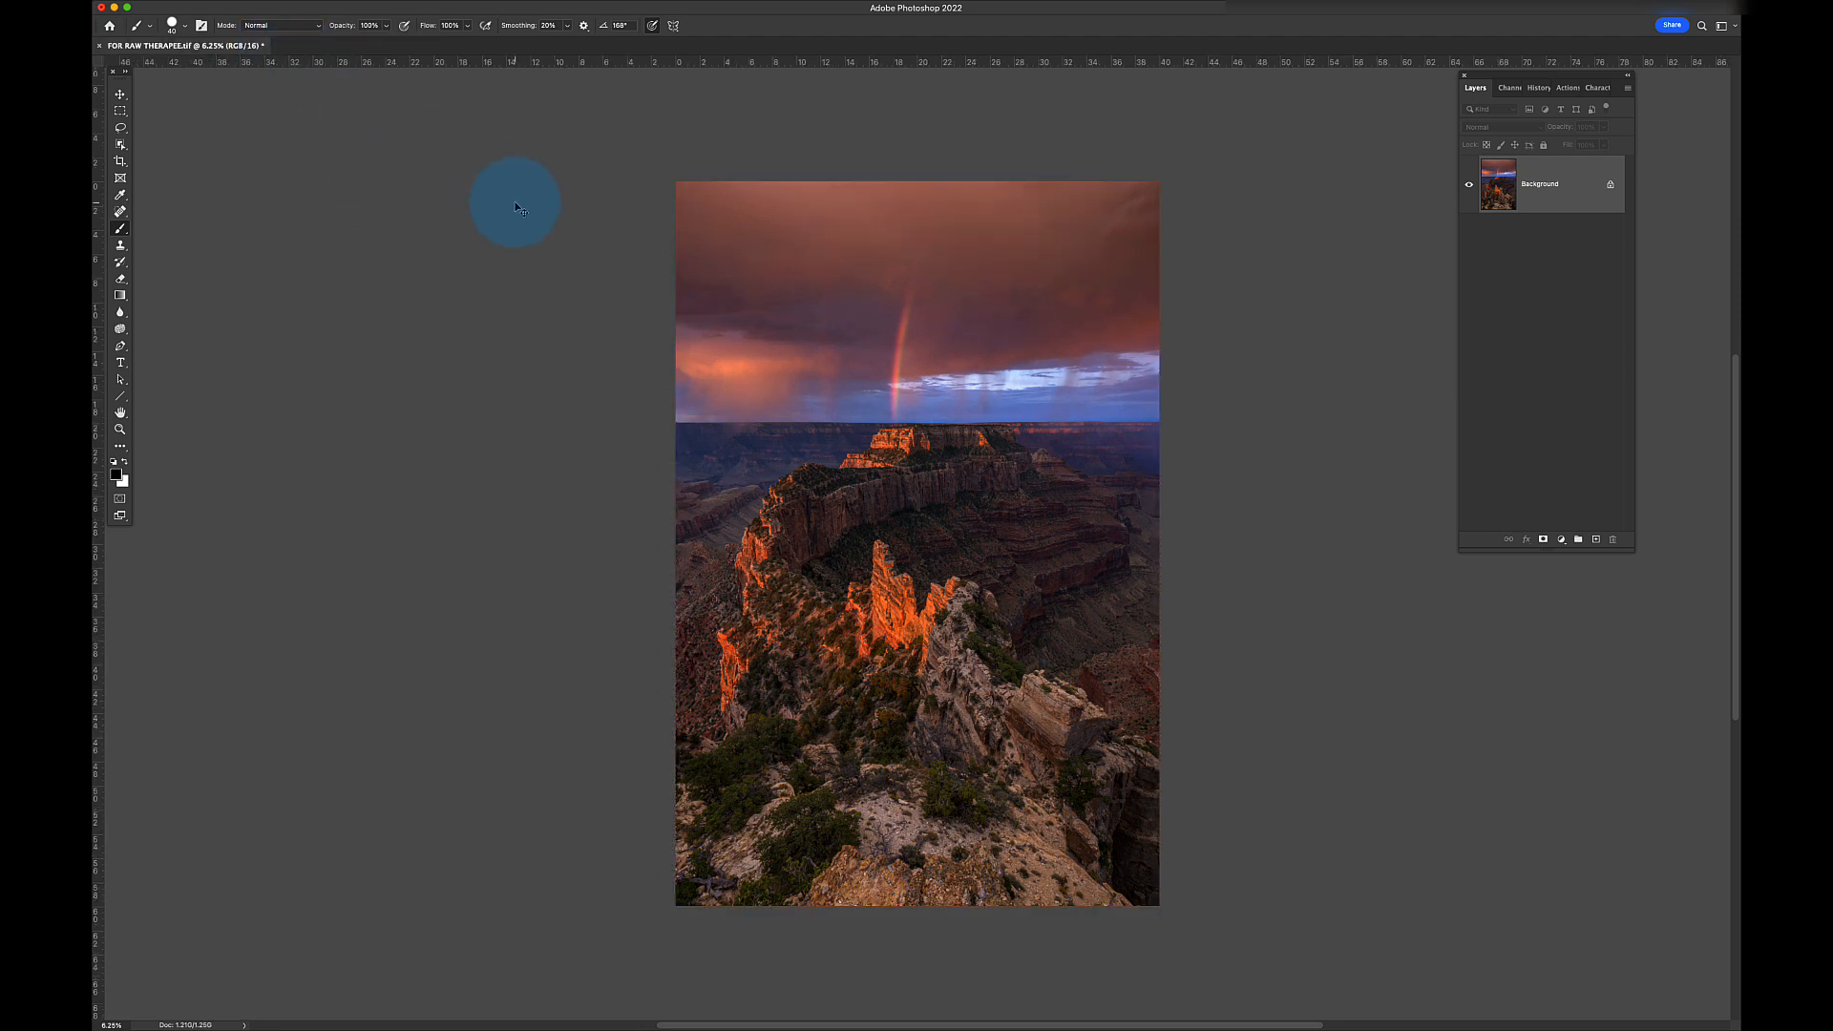
key("super+j")
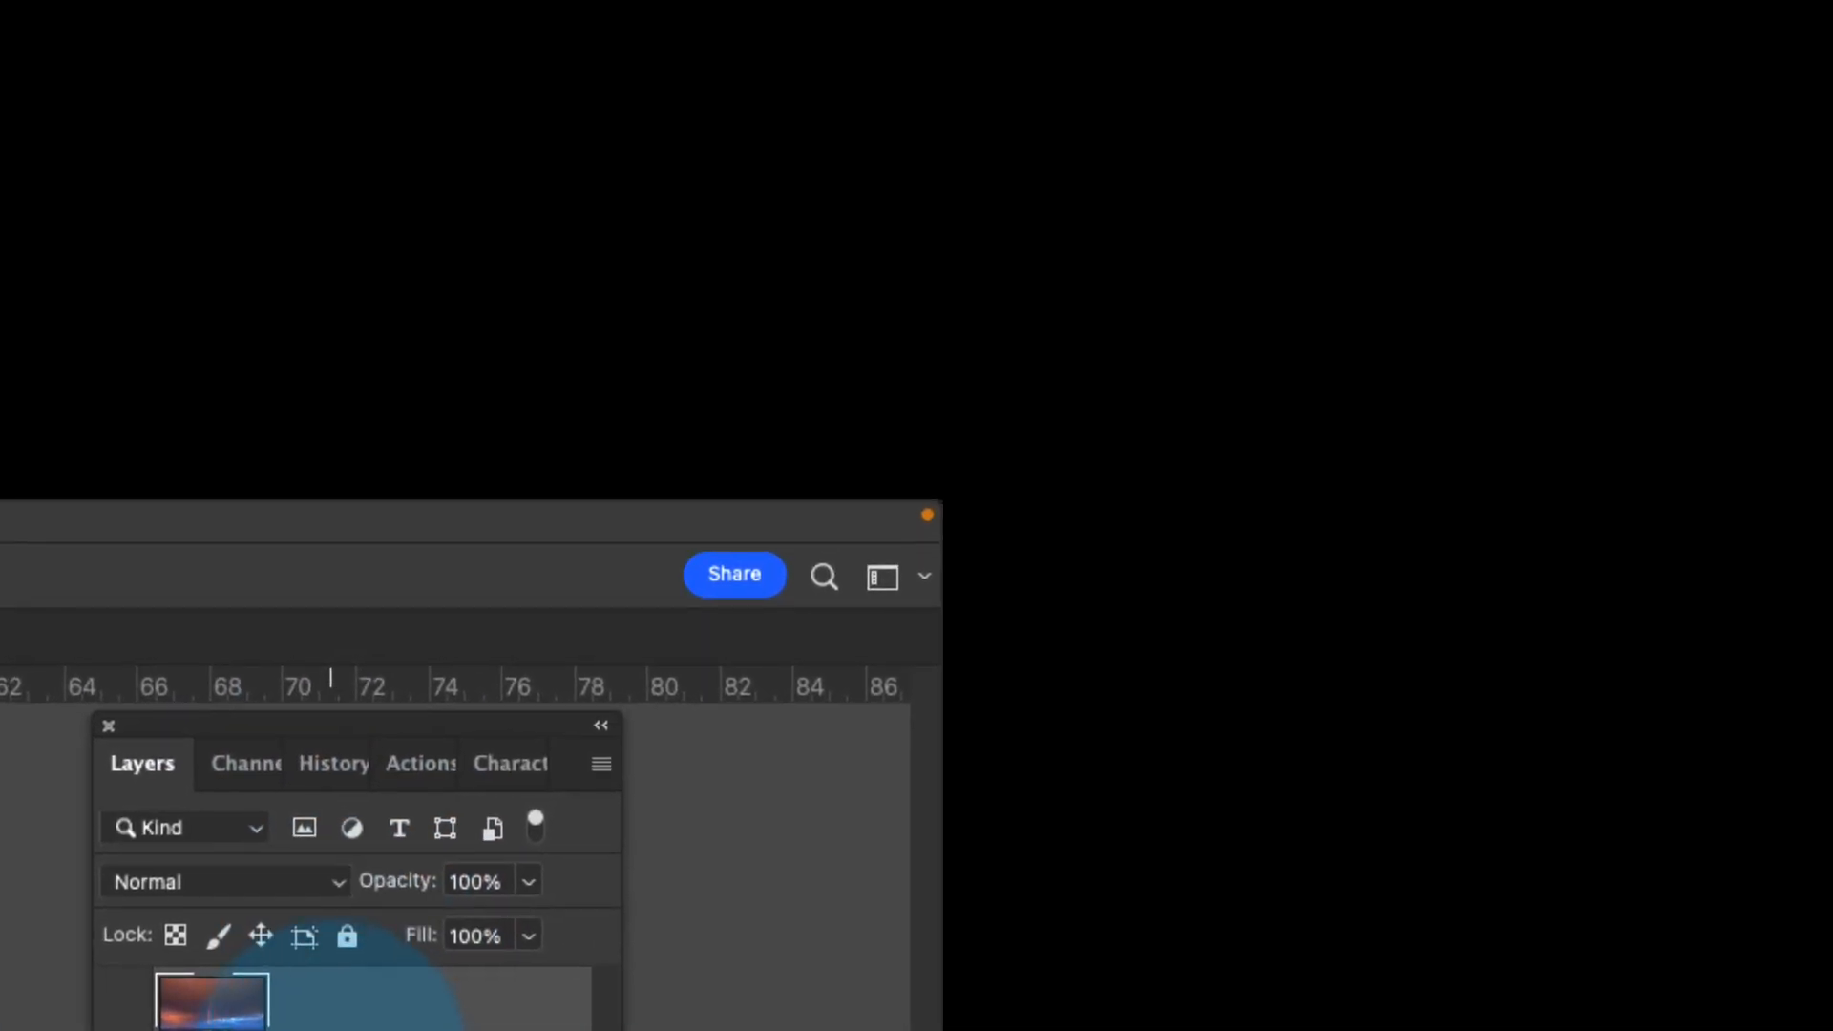
left_click(330, 1030)
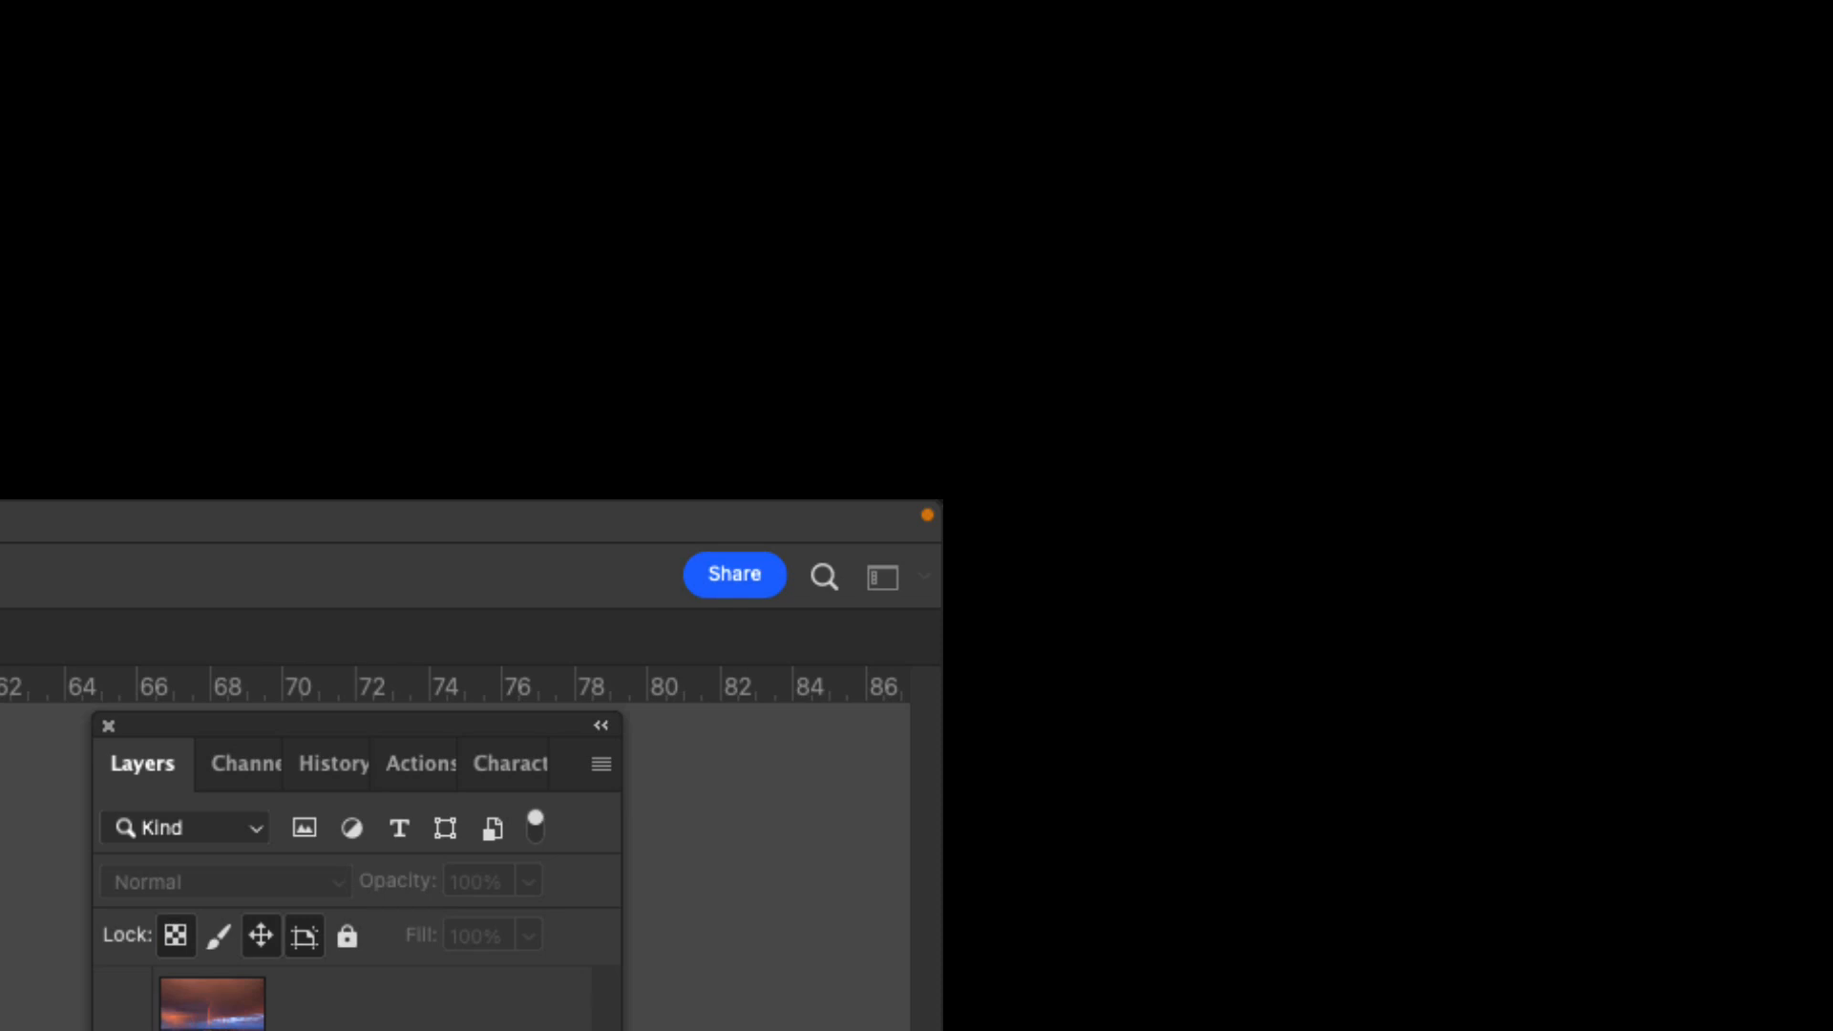
key("Return")
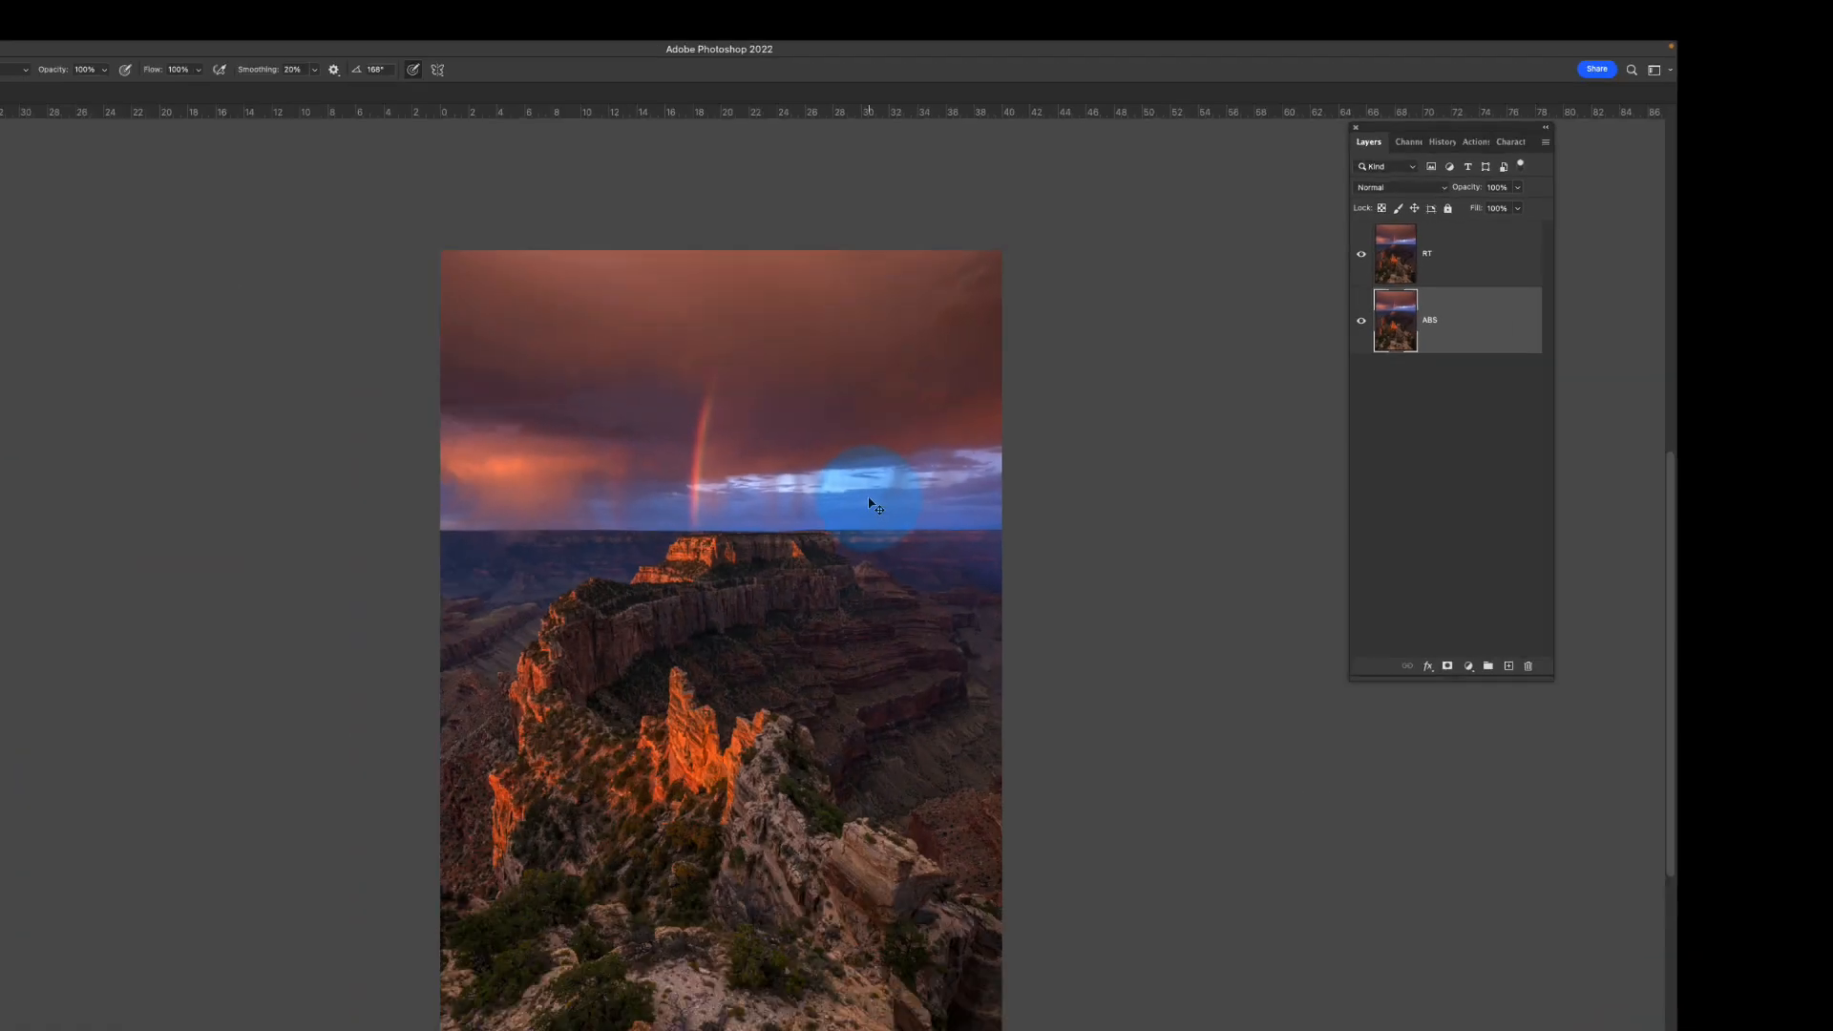
key("super+plus")
key("super+plus")
key("super+plus")
key("super+plus")
key("super+plus")
key("super+plus")
key("super+plus")
key("super+plus")
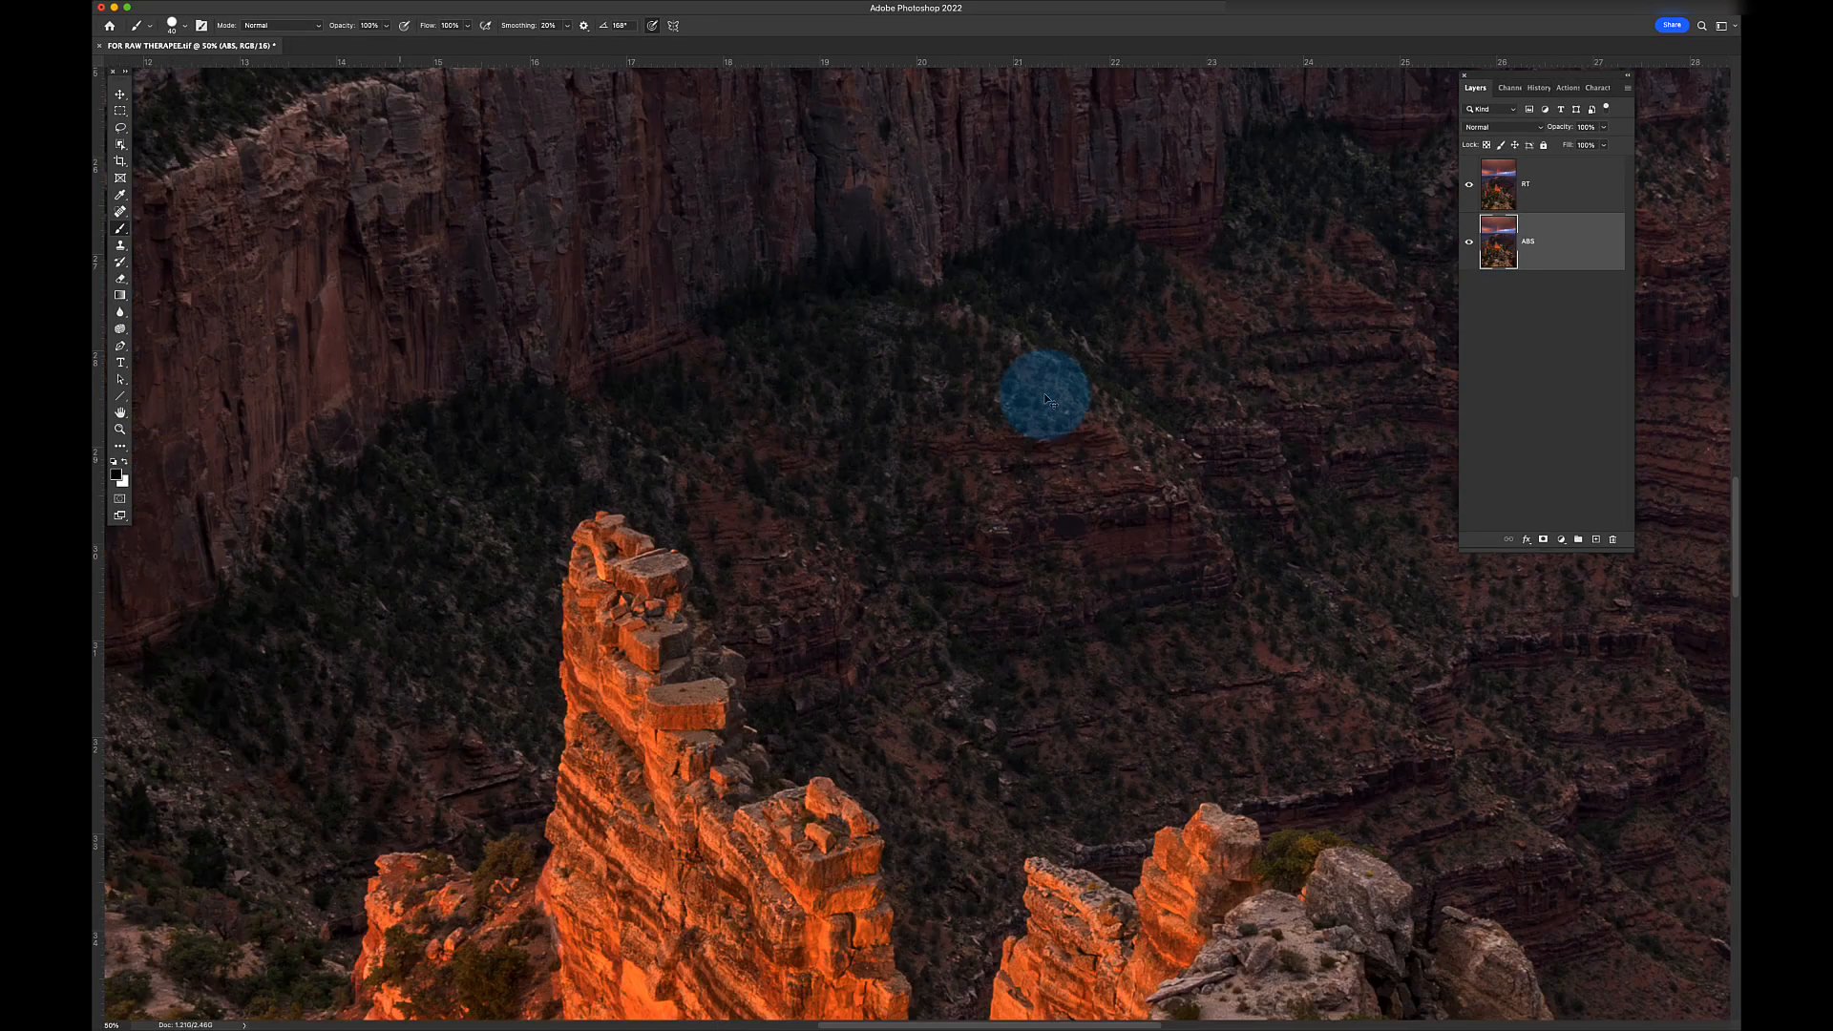
- Magnify the rock detail to 400% and pan across it
scroll(647, 562, "down", 10)
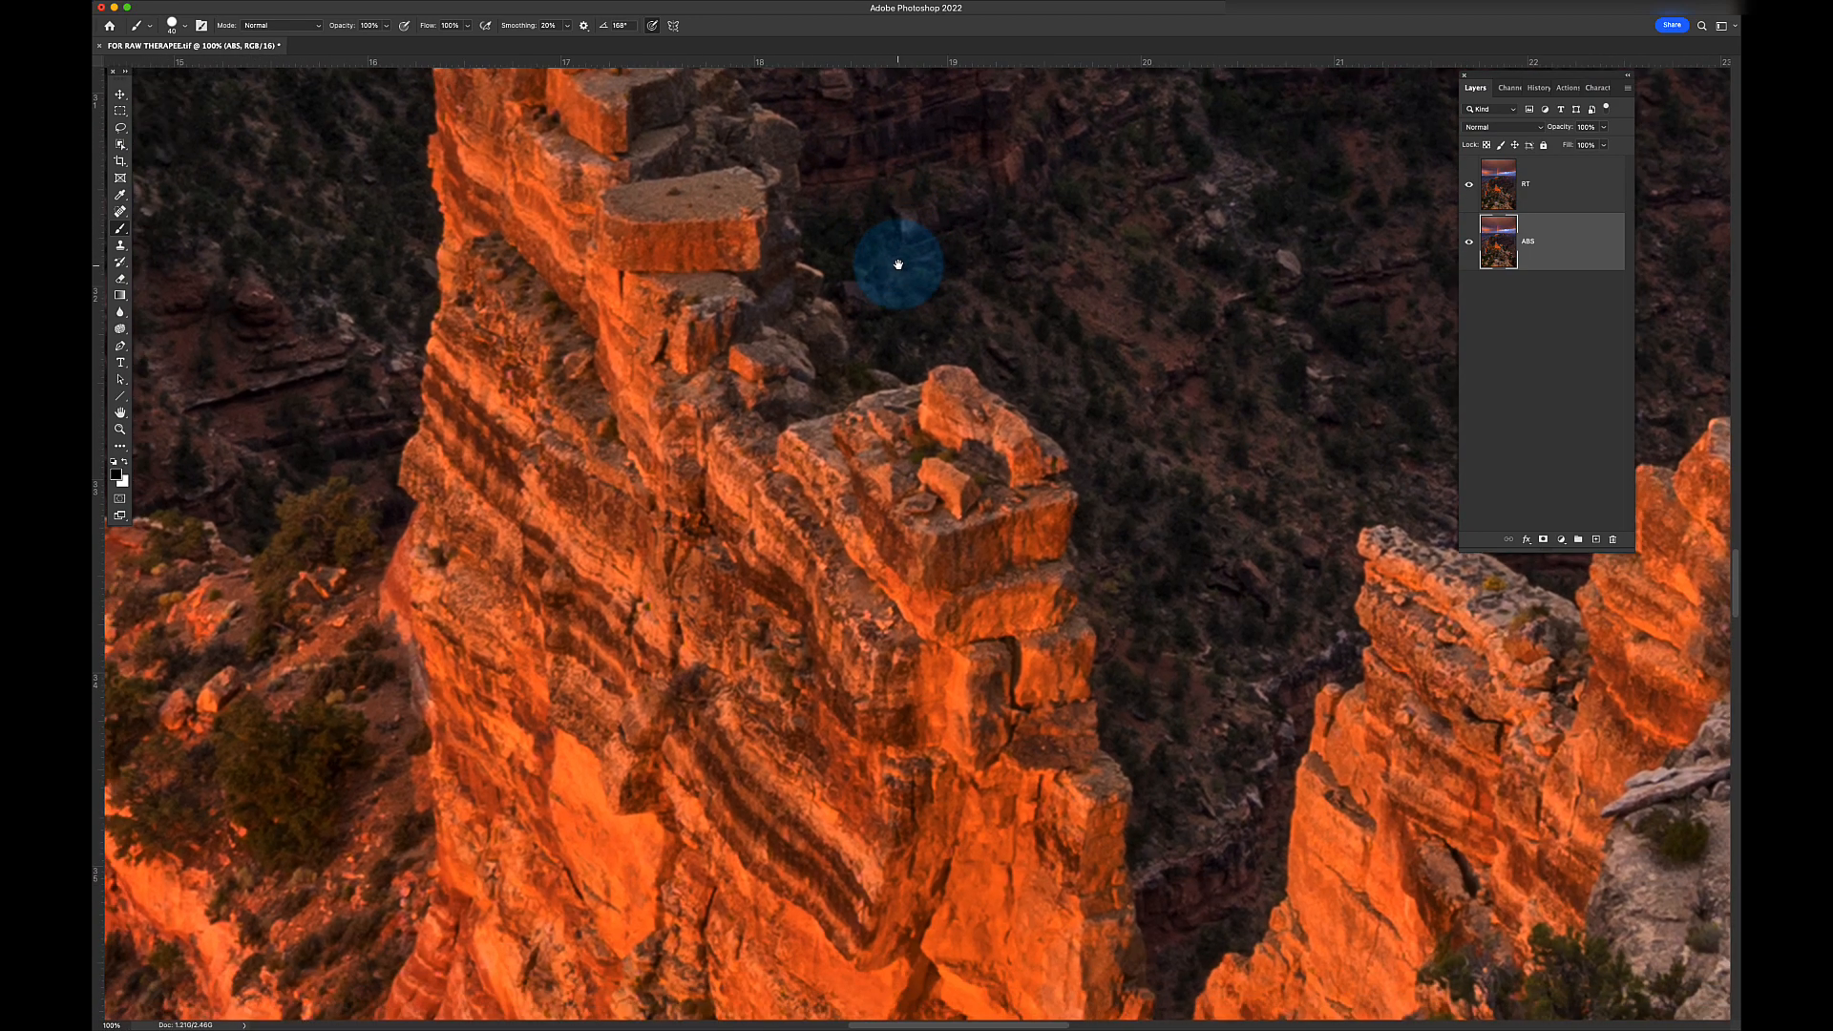
key("super+plus")
key("super+plus")
key("super+plus")
scroll(897, 264, "up", 10)
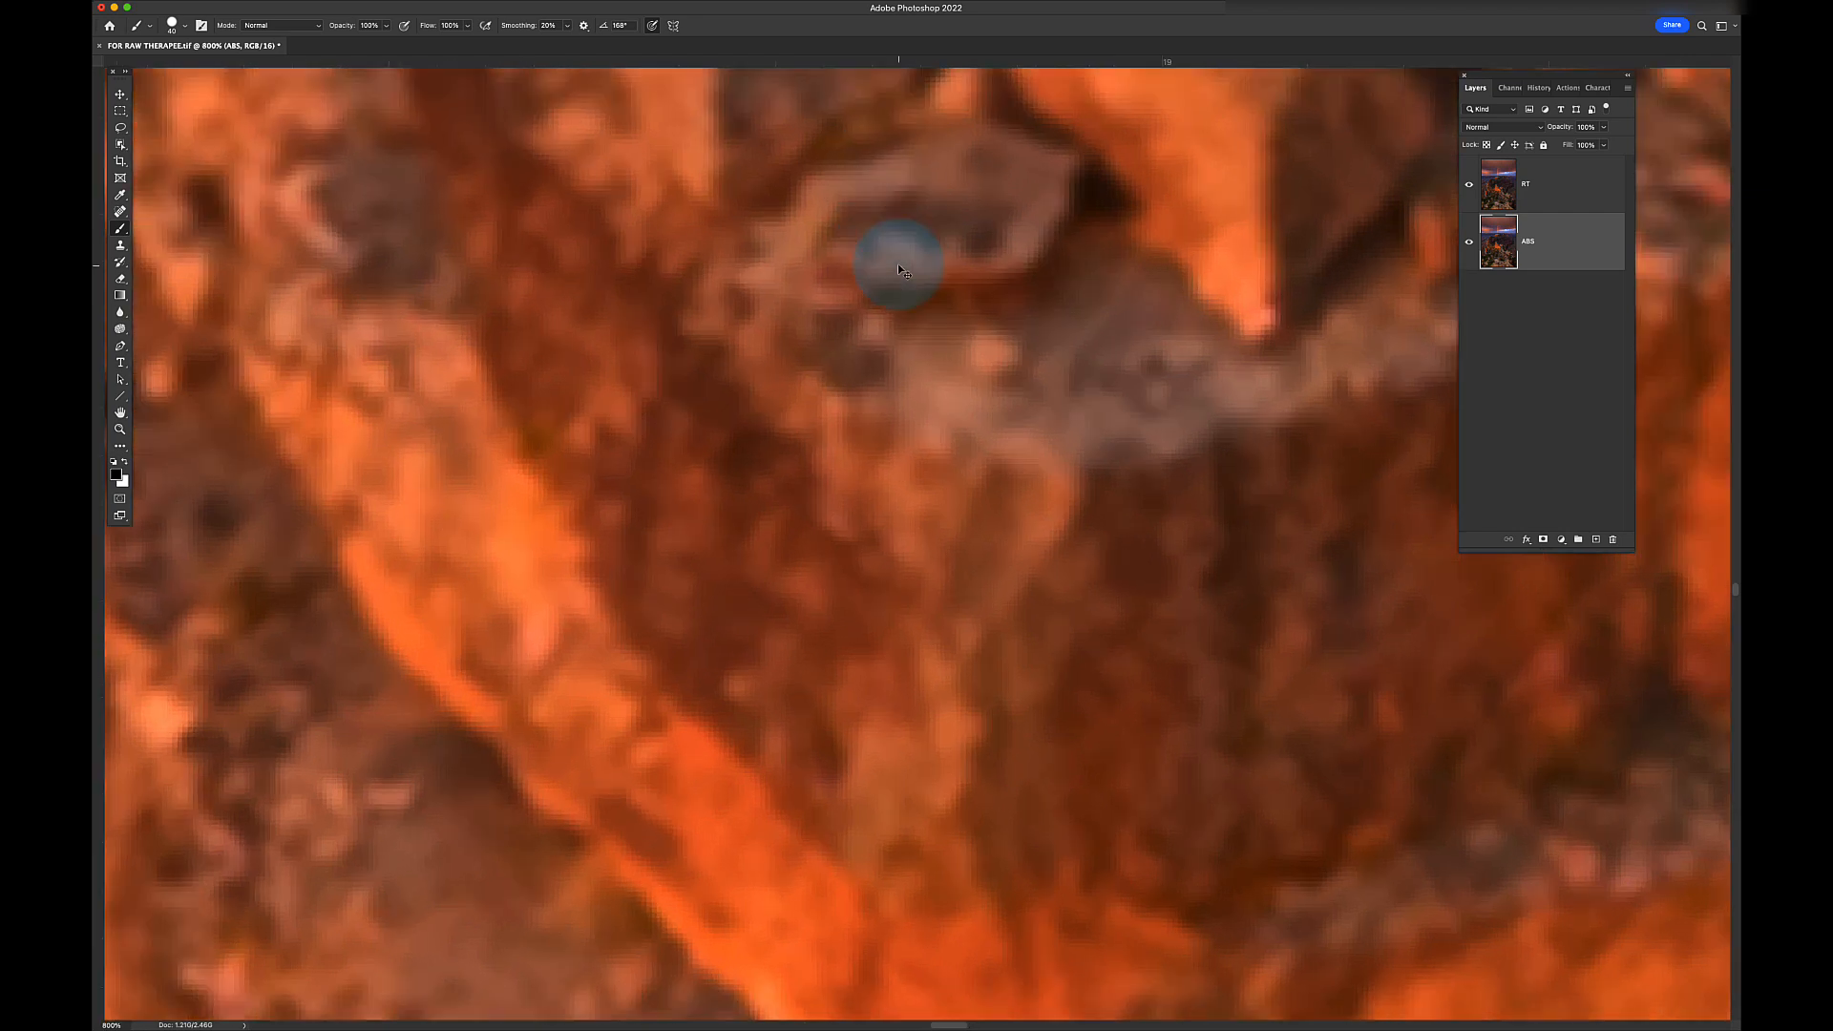
scroll(897, 263, "down", 4)
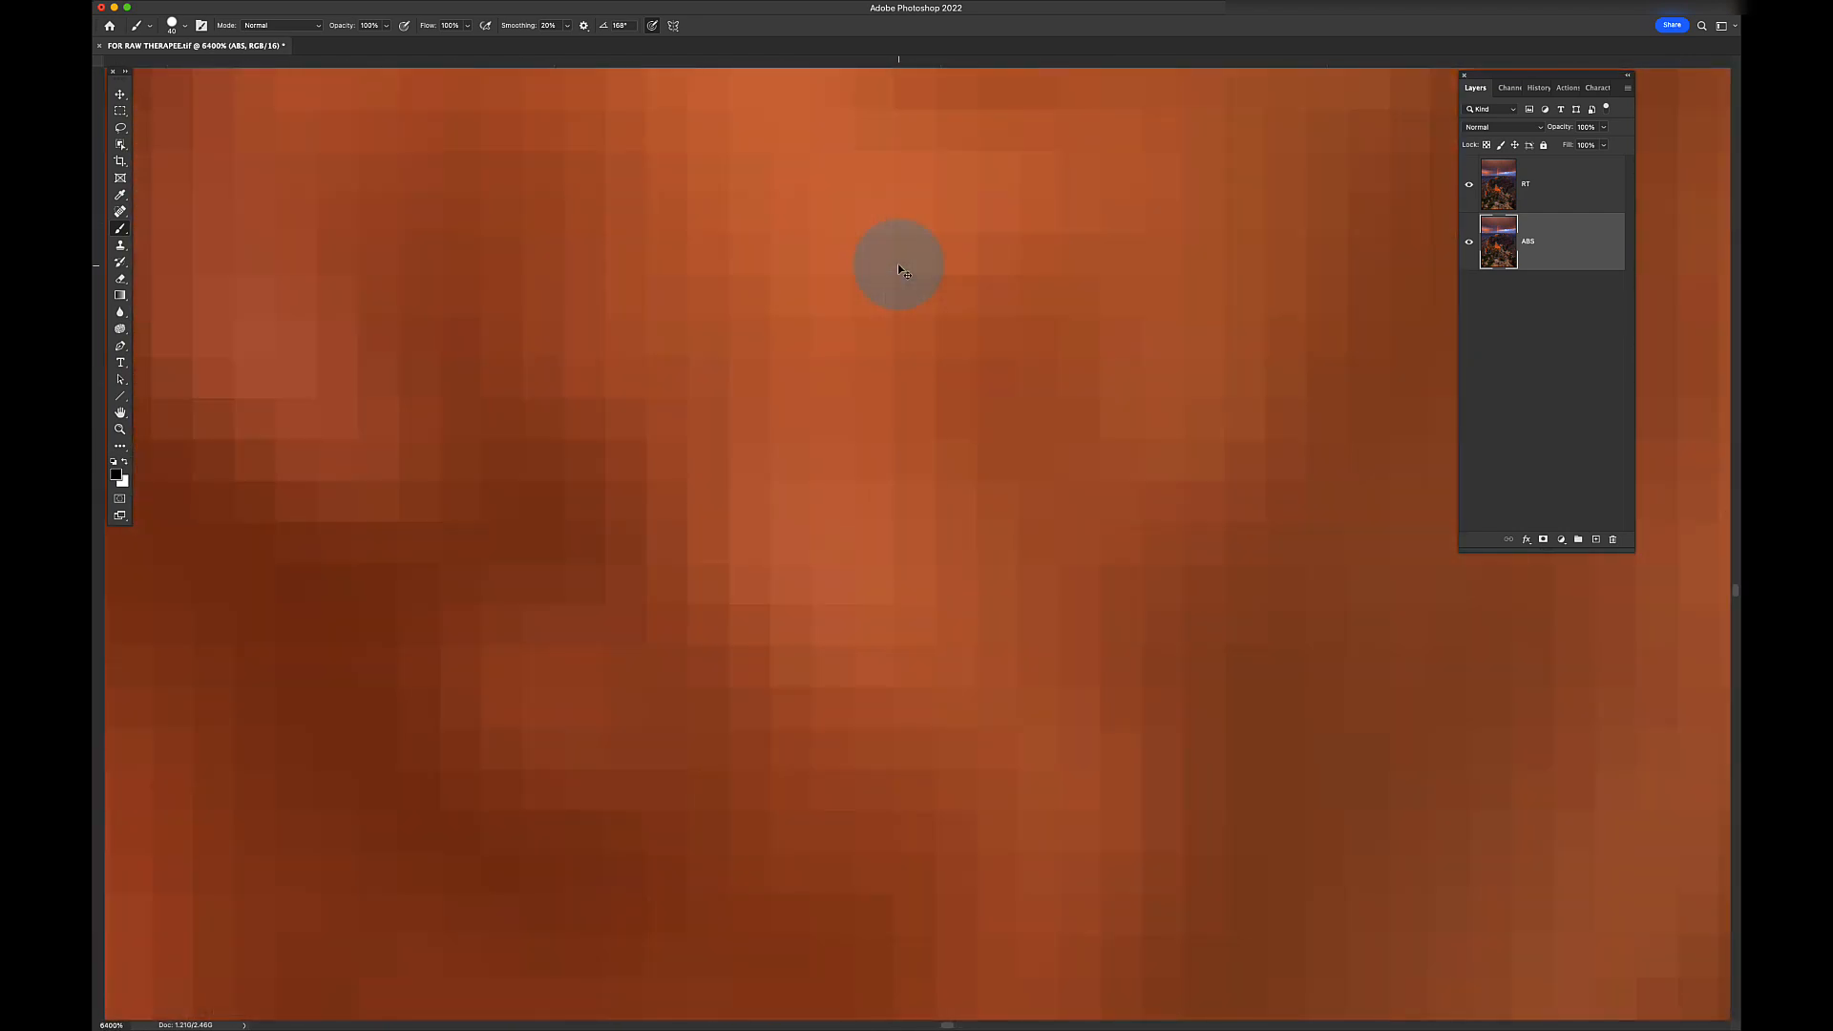
left_click_drag(936, 278, 891, 399)
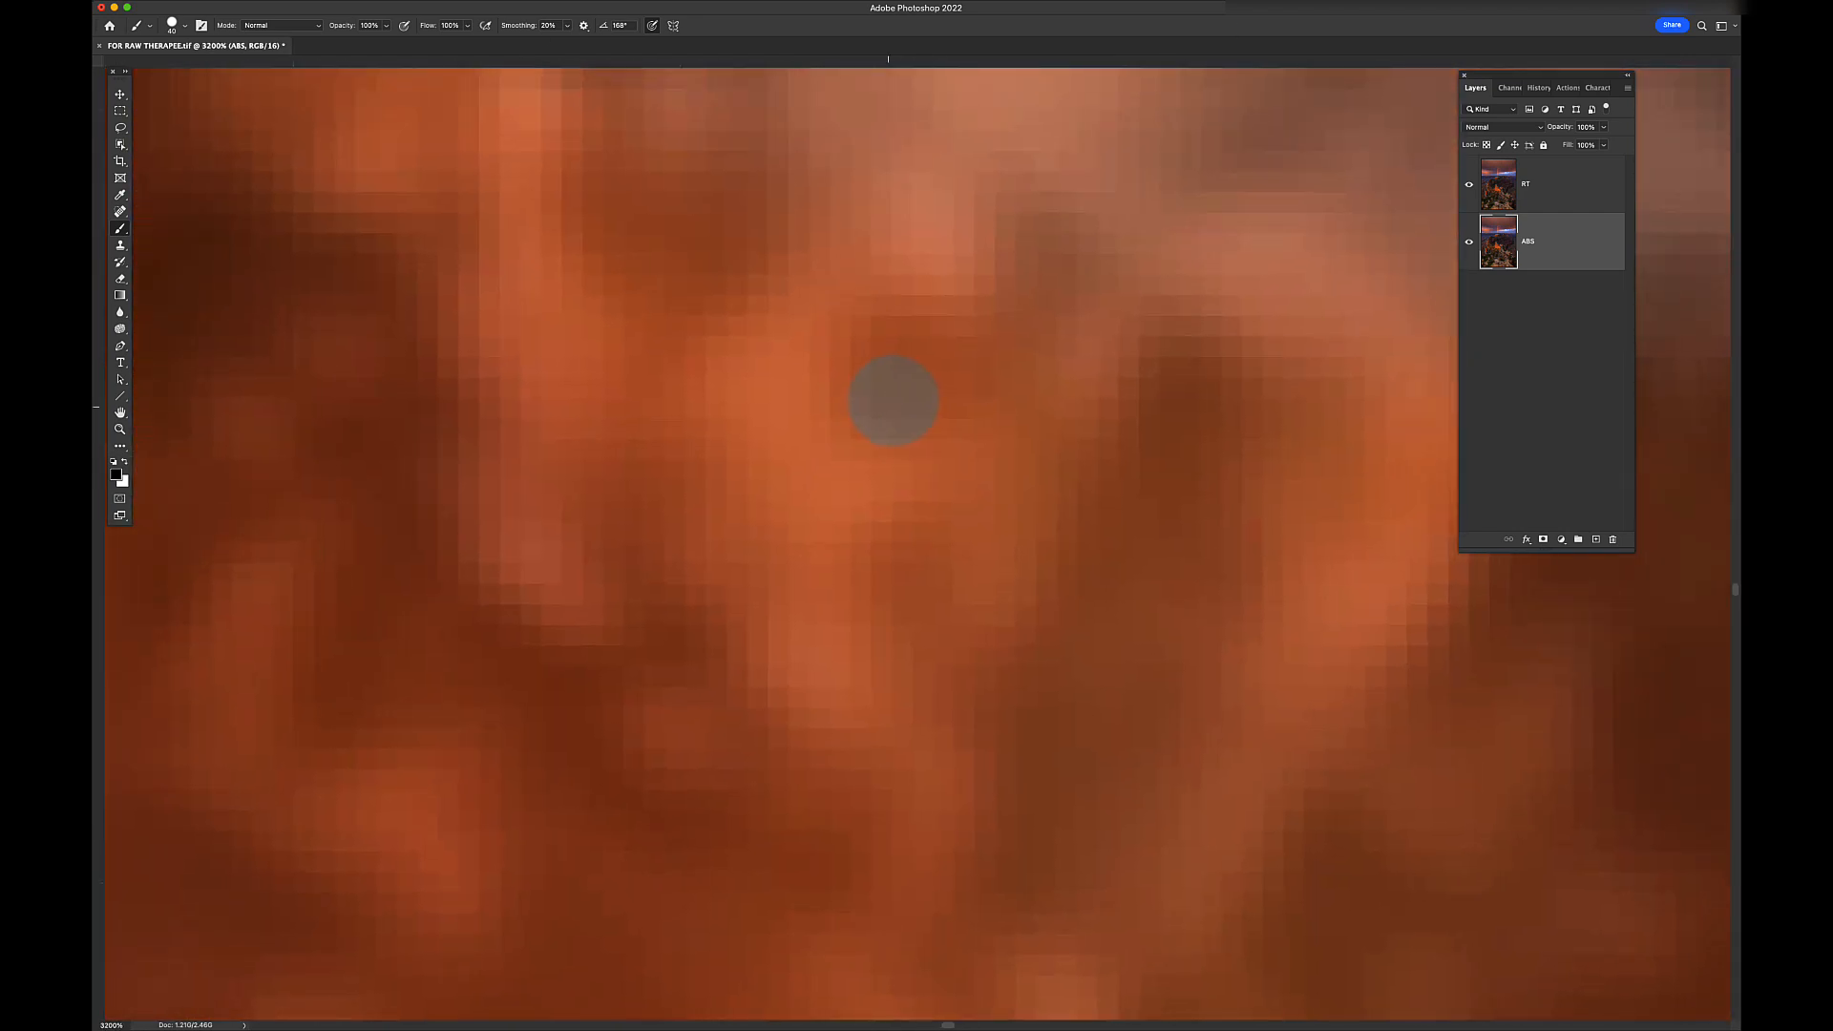
- Toggle the RT layer while zooming between 1600% and 3200%, ending at 600%
left_click(1469, 189)
key("super+minus")
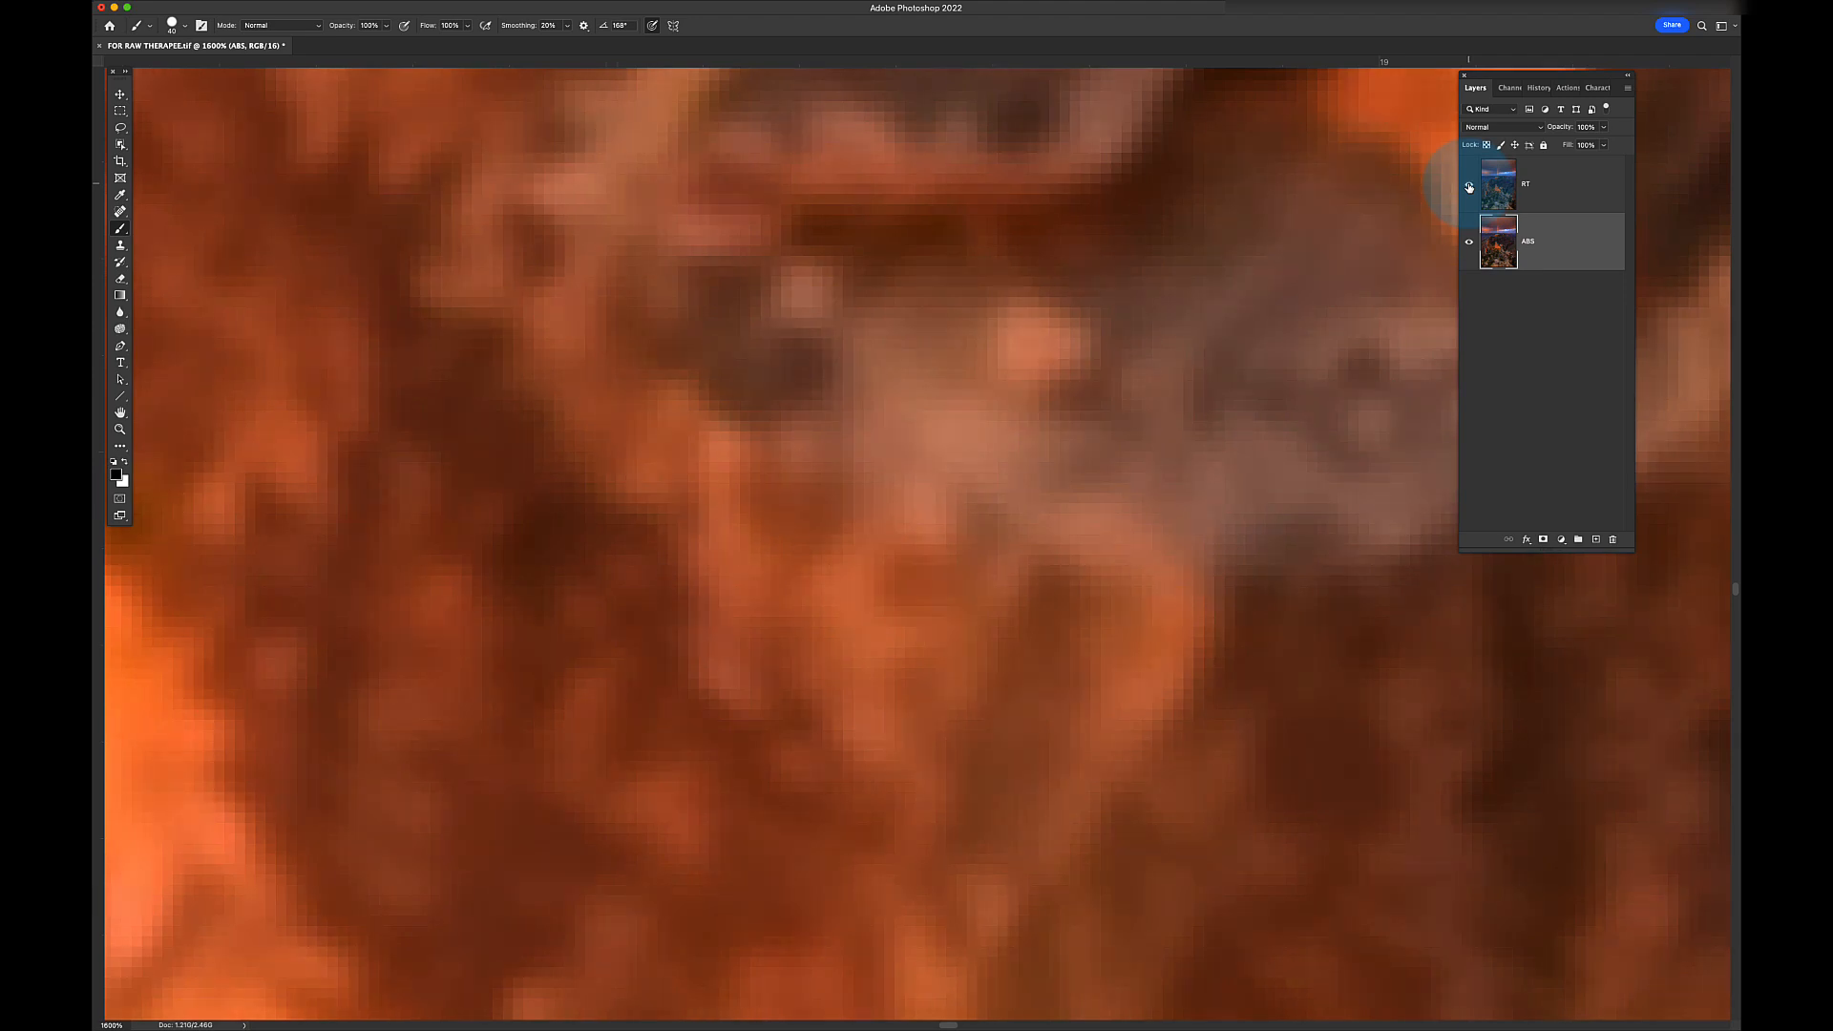
key("super+equal")
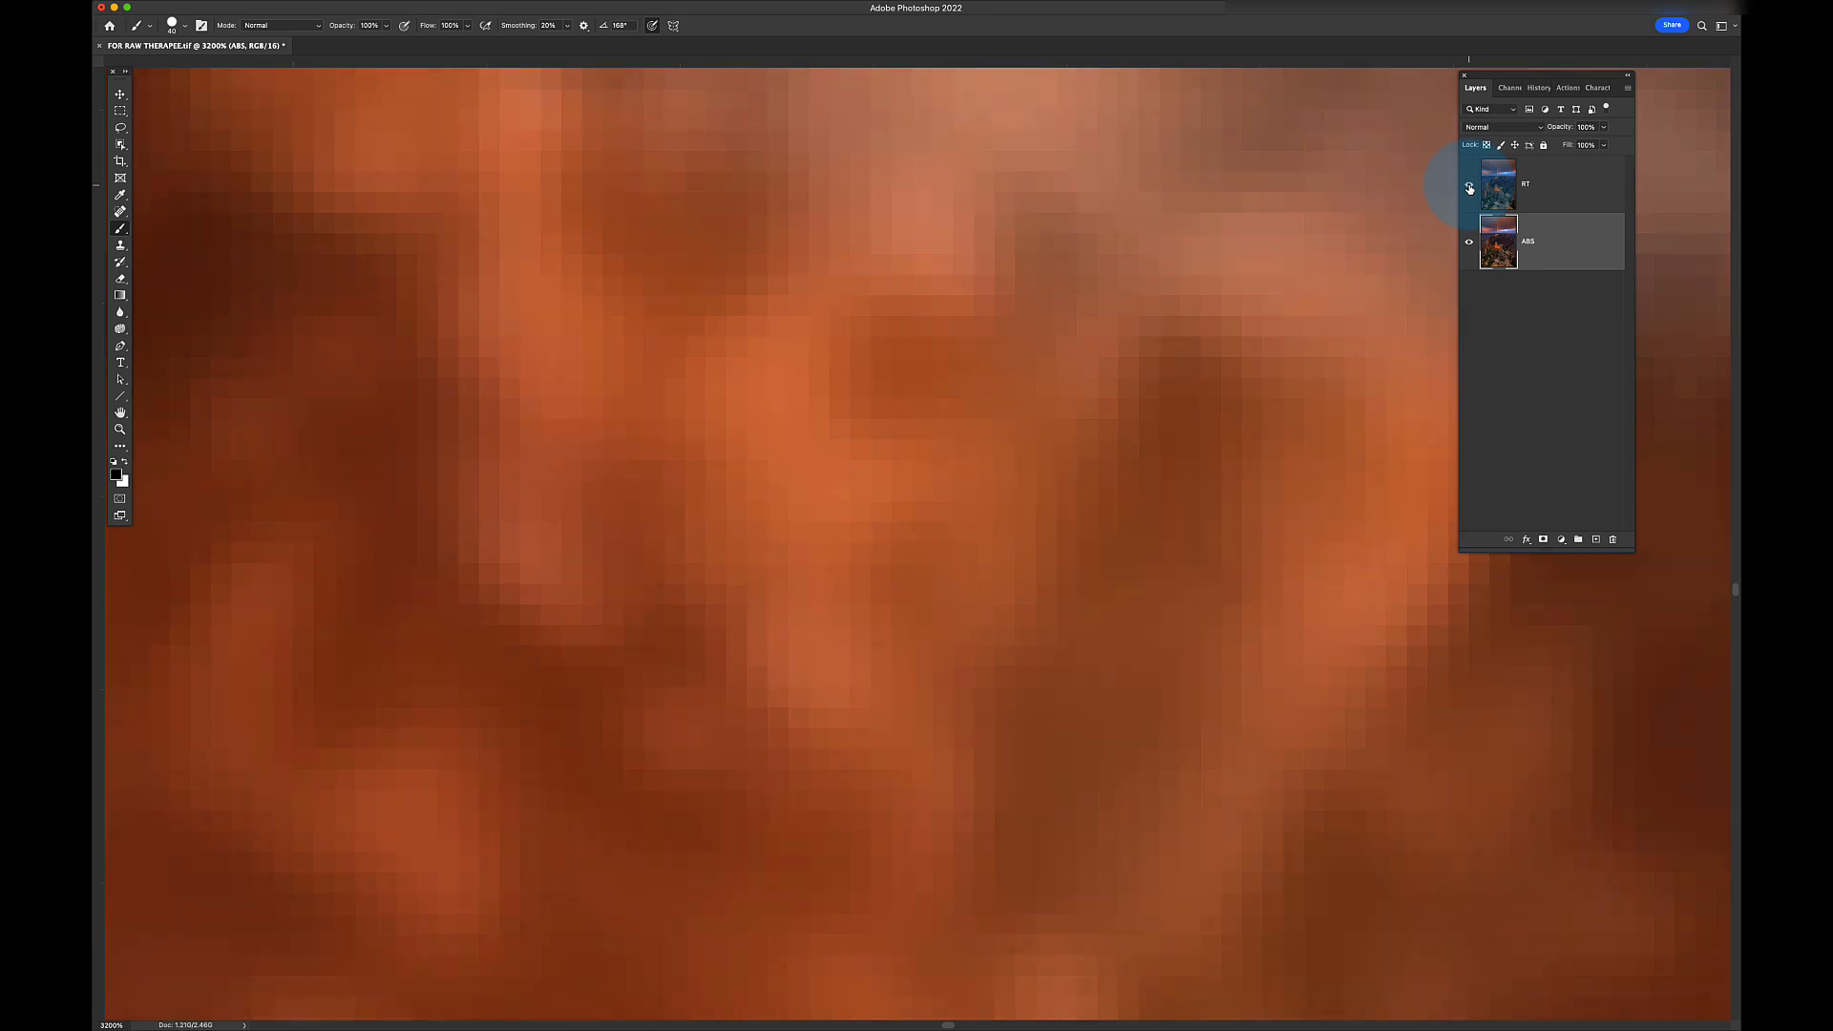
key("super+minus")
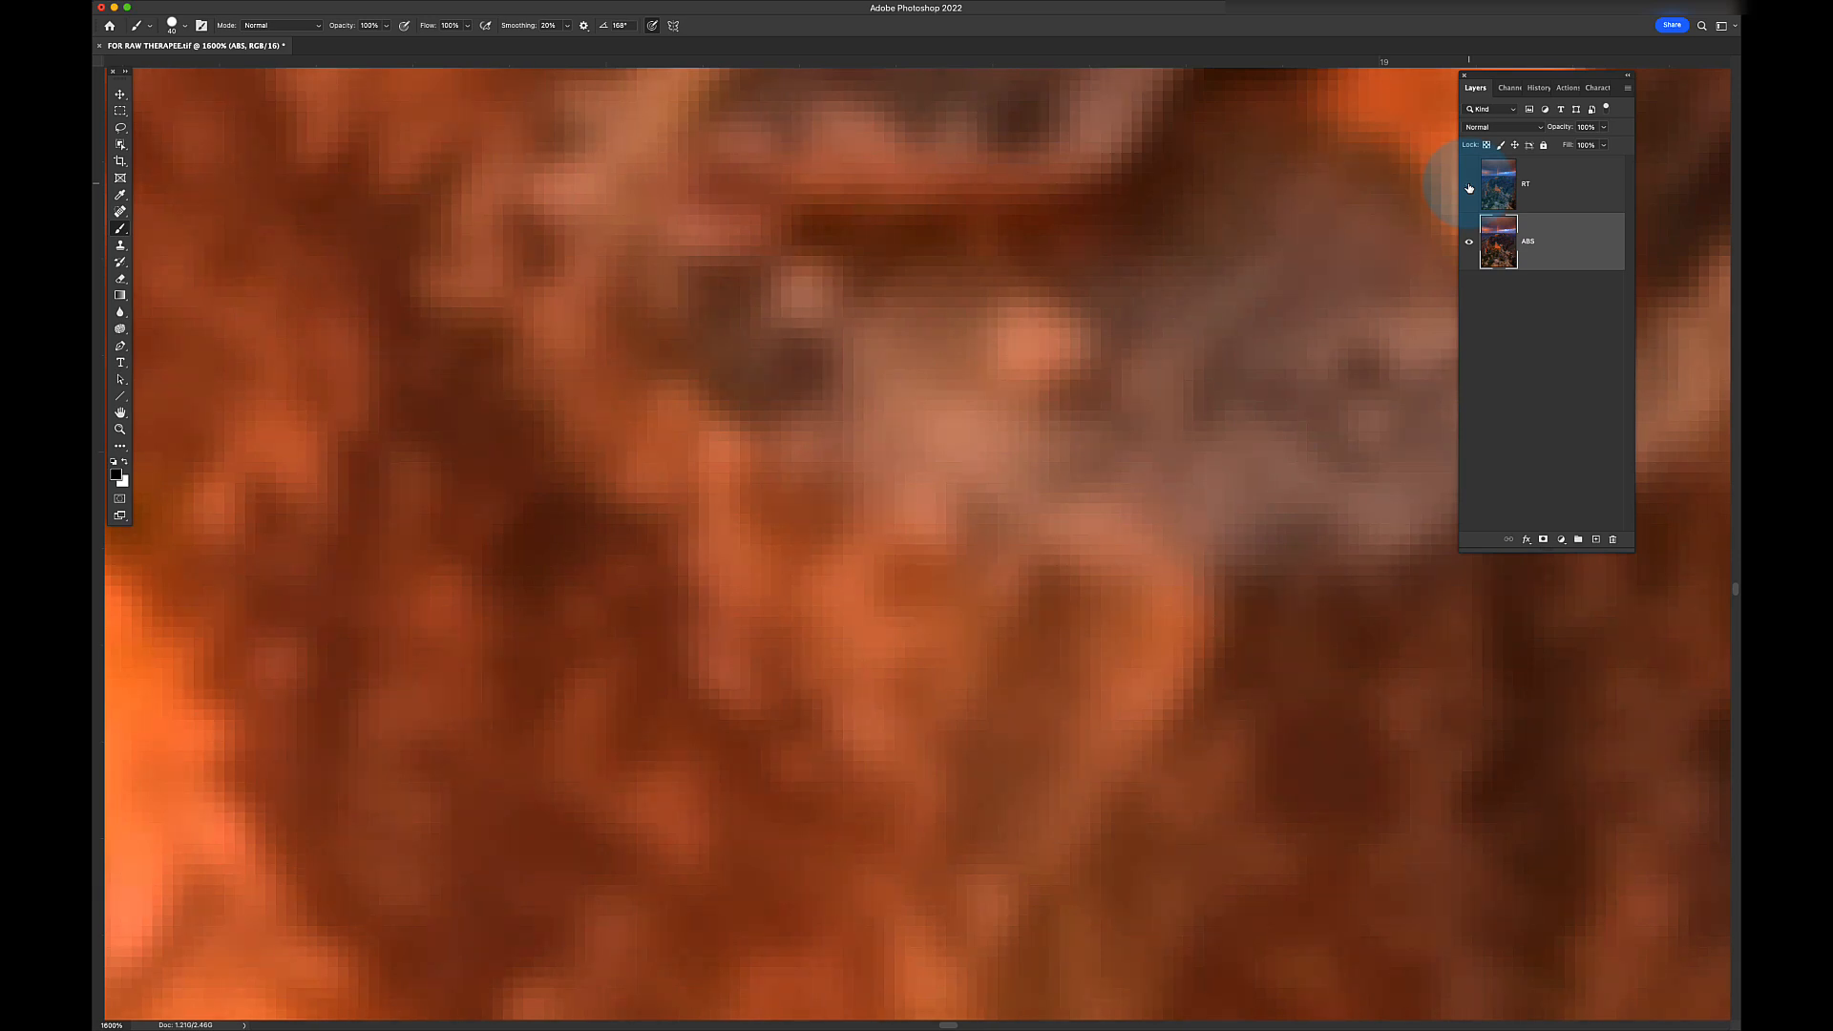
key("super+plus")
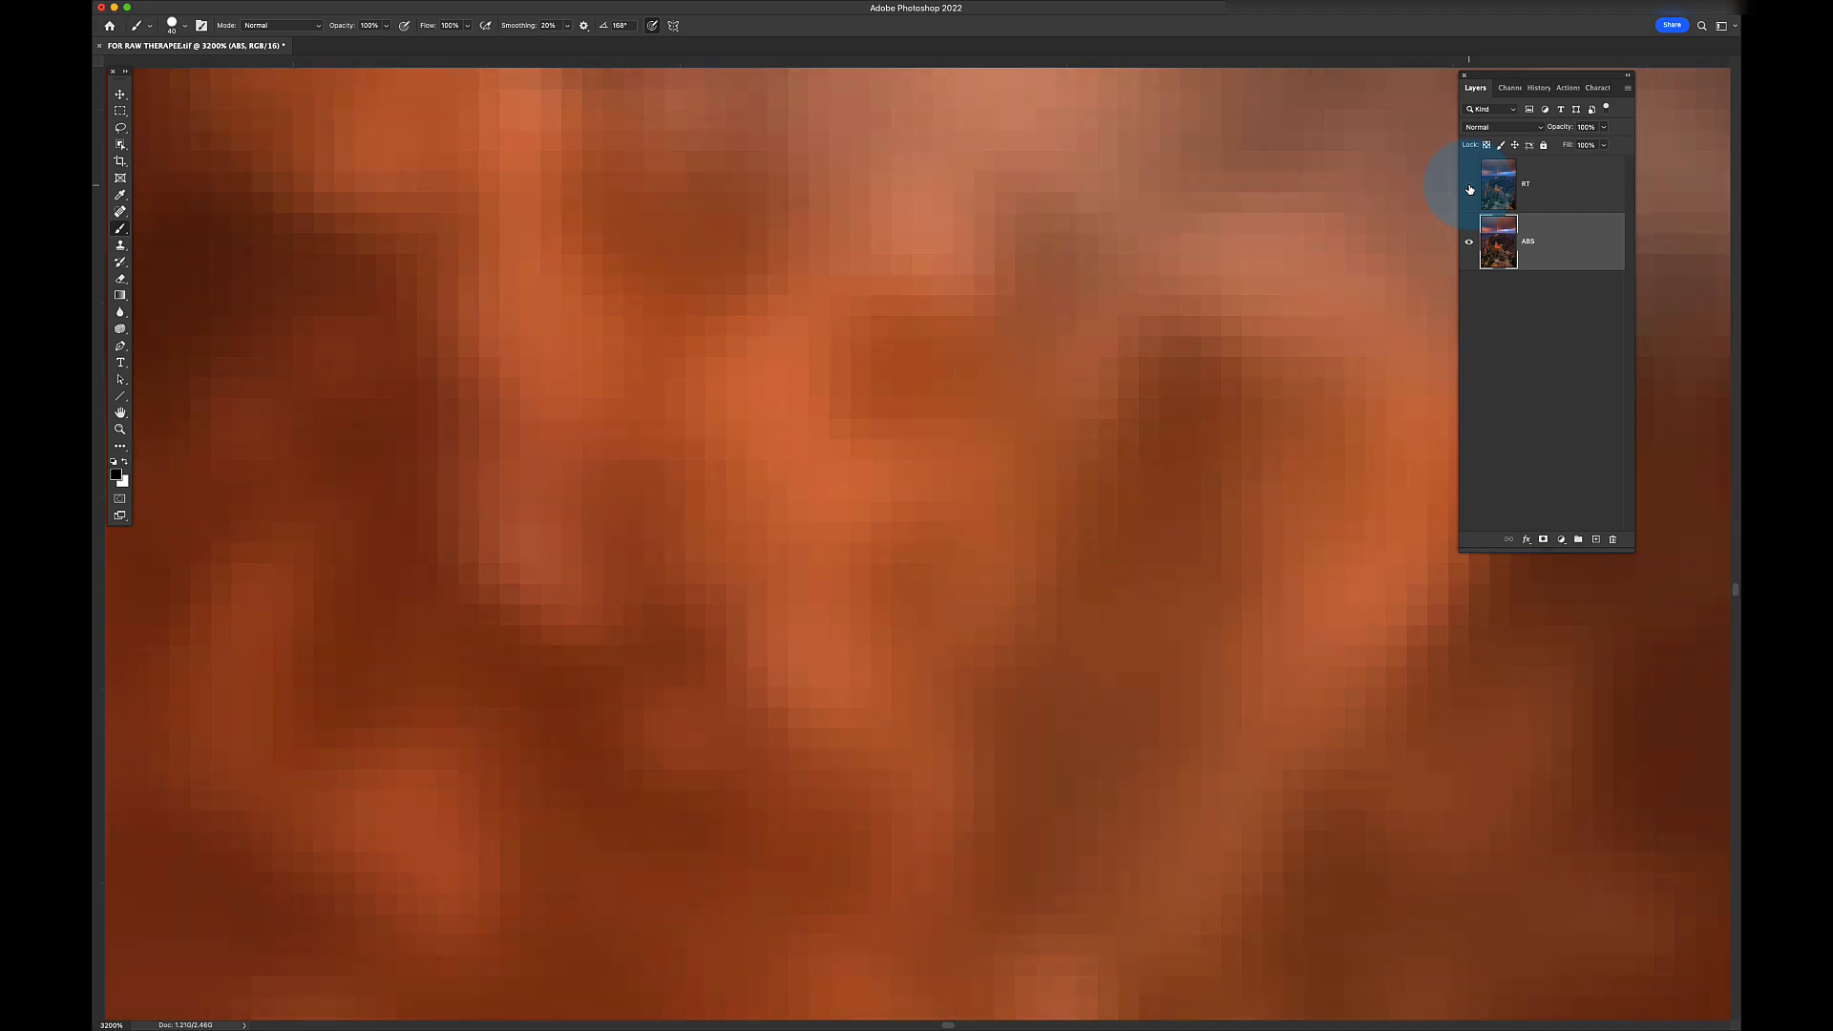
left_click(1469, 189)
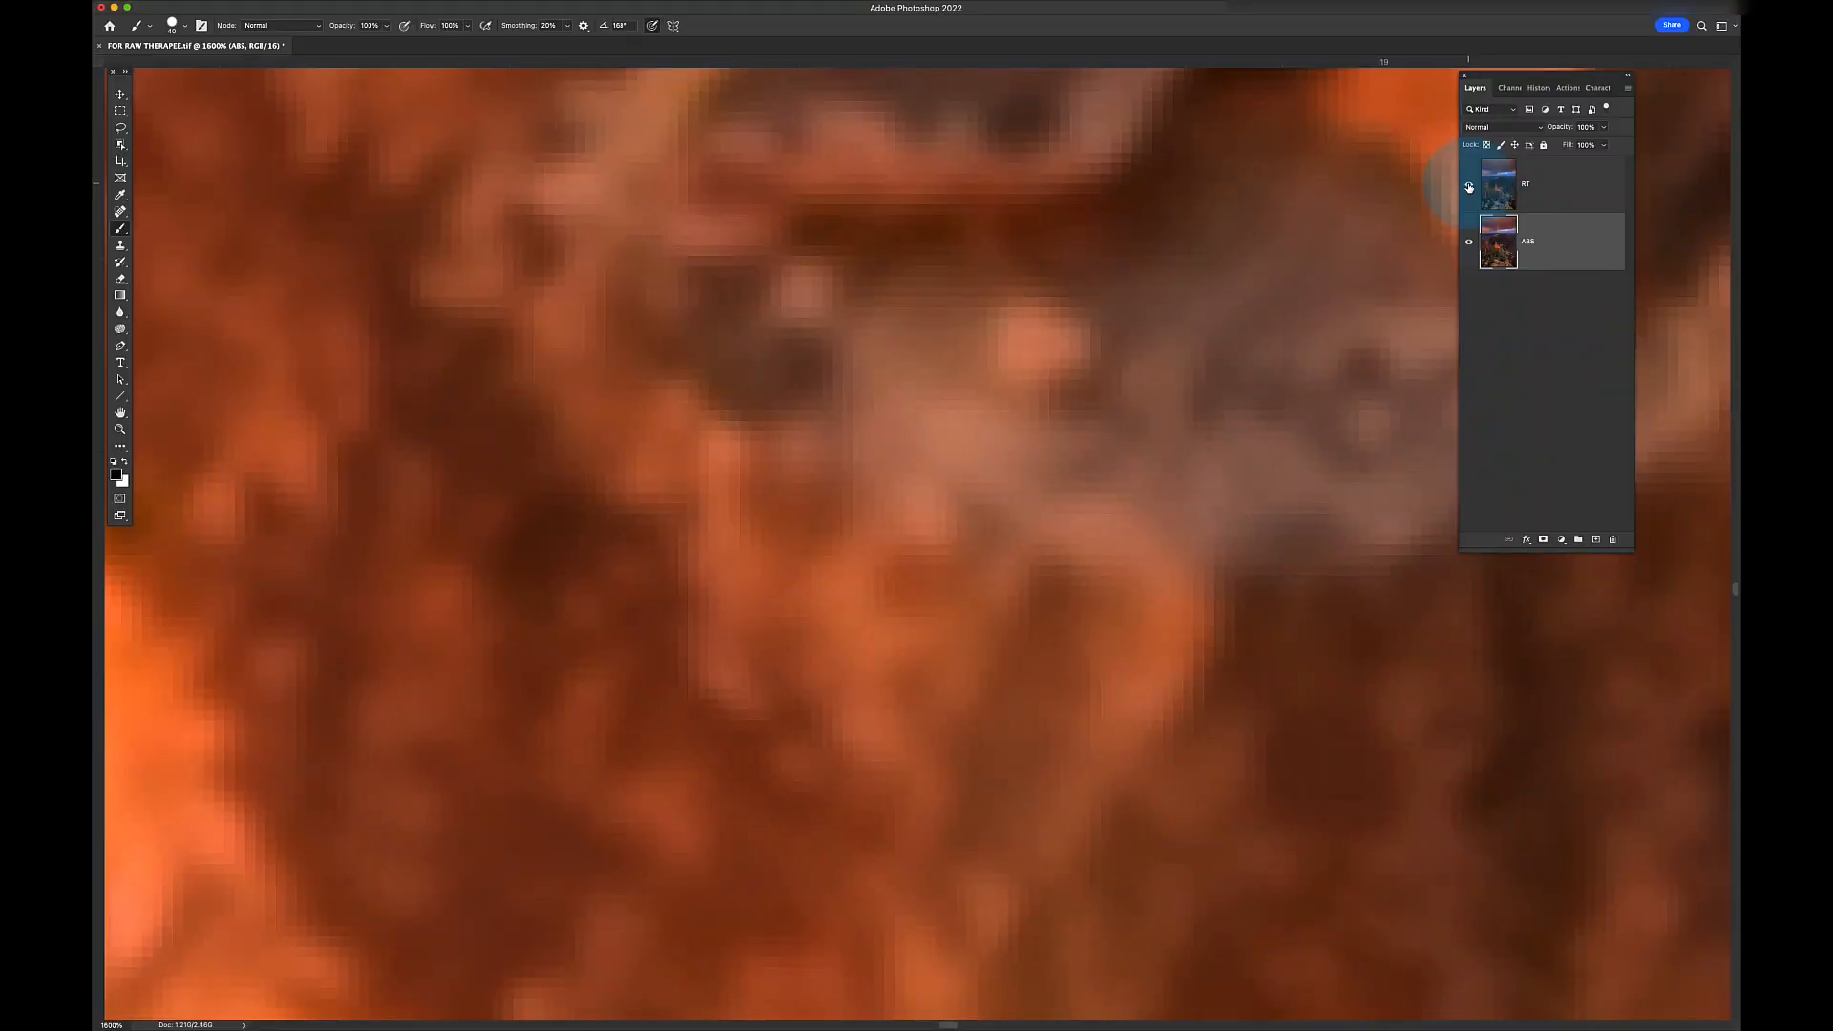
key("super+minus")
key("super+minus")
key("super+minus")
key("super+minus")
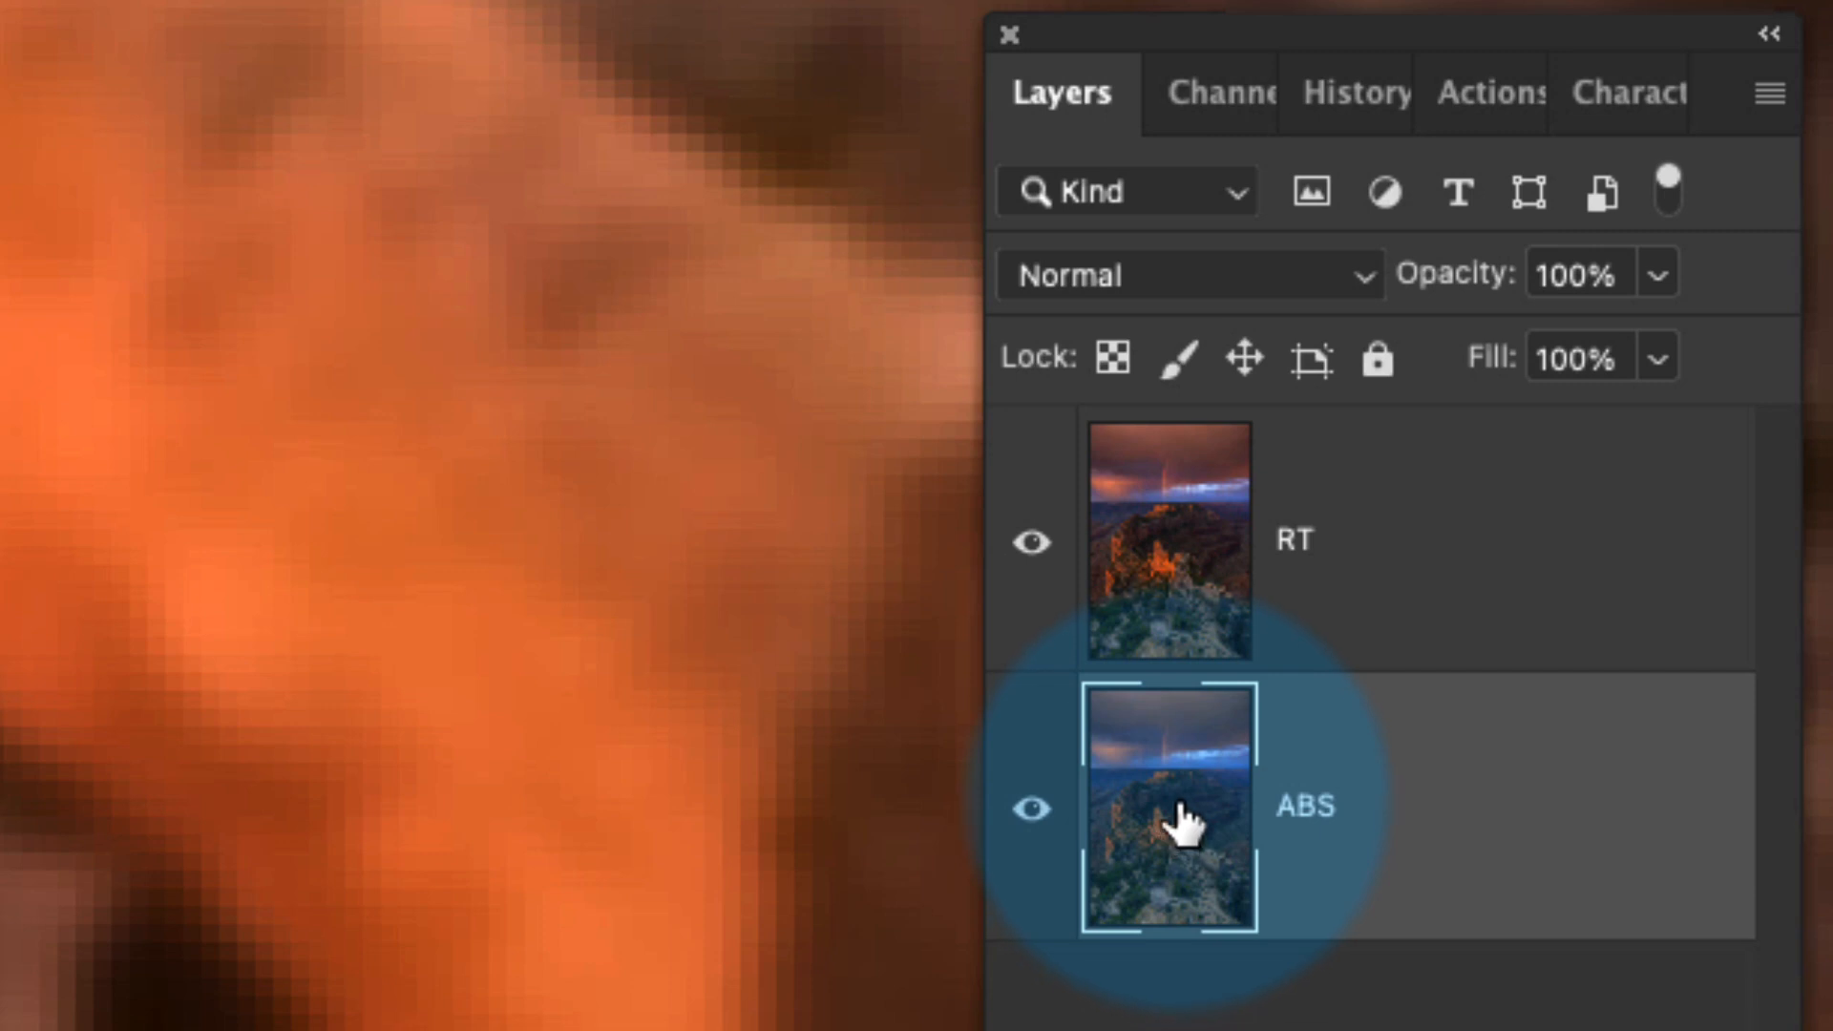
- Raise ABS above RT, mask it with the Blue copy sky selection, then lower it below RT
left_click_drag(1184, 821, 1274, 596)
left_click(1232, 115)
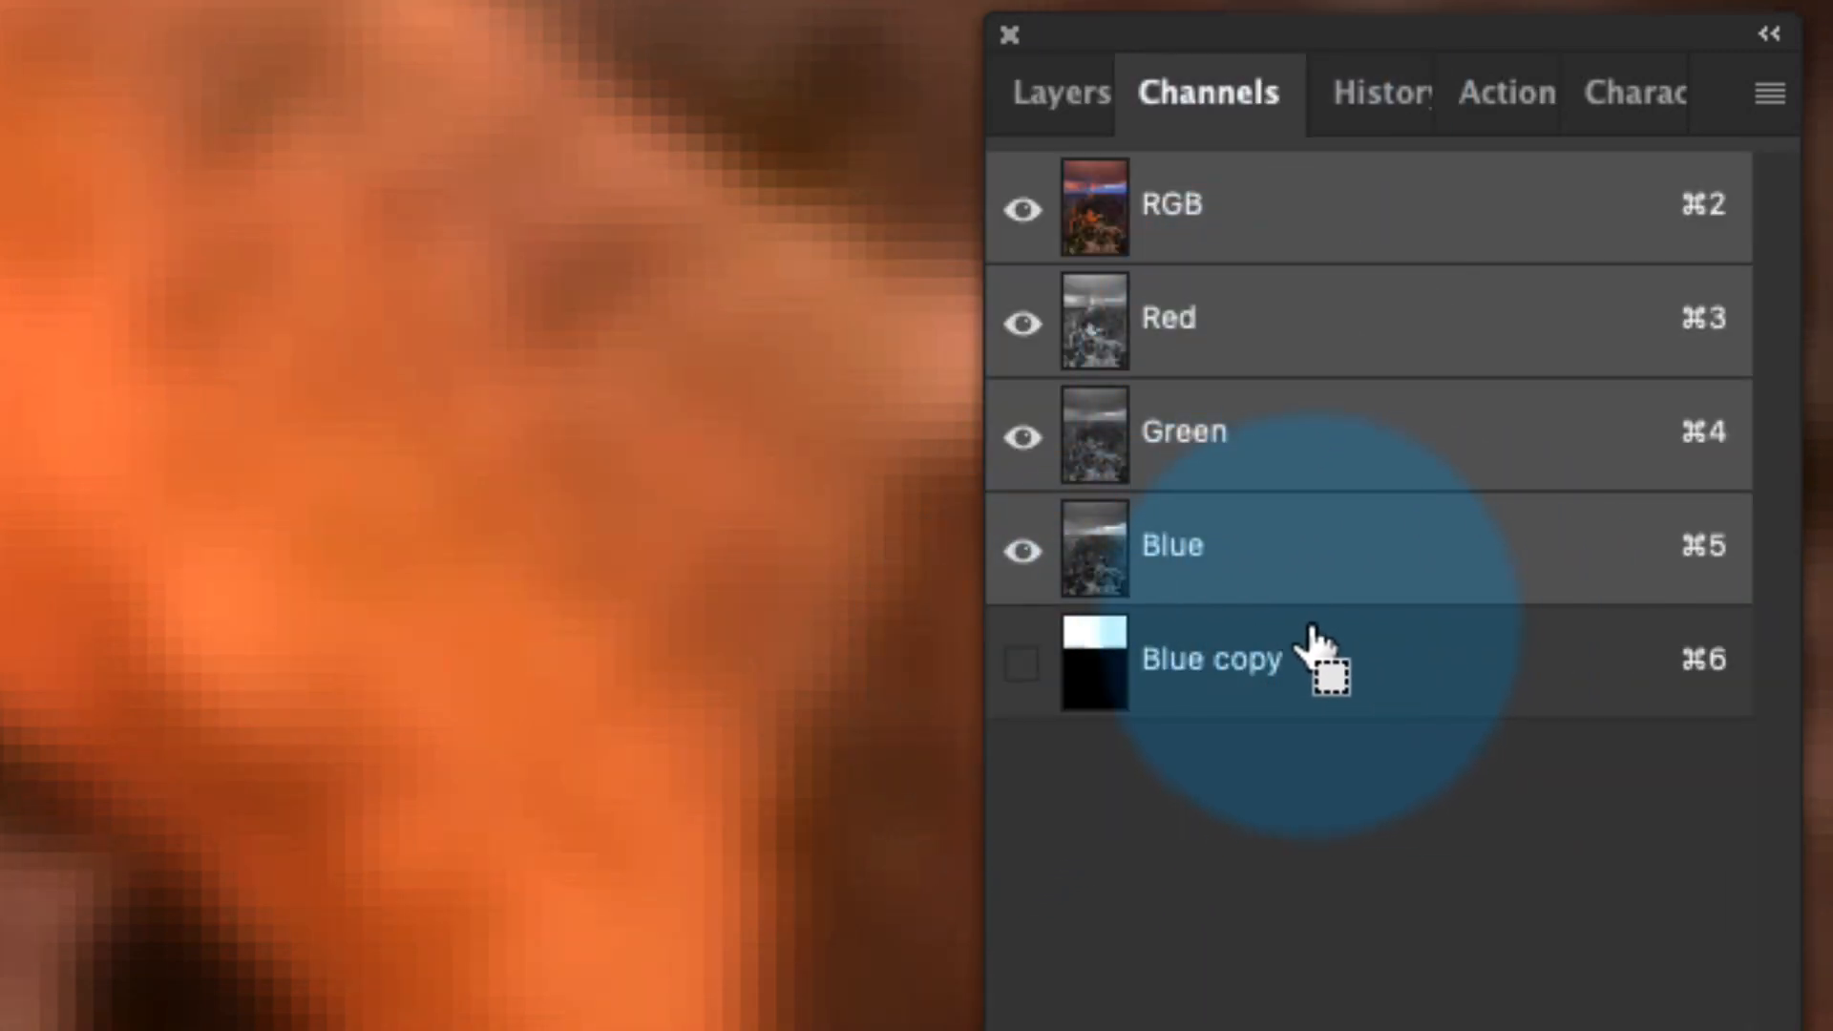
left_click(1098, 668, "super")
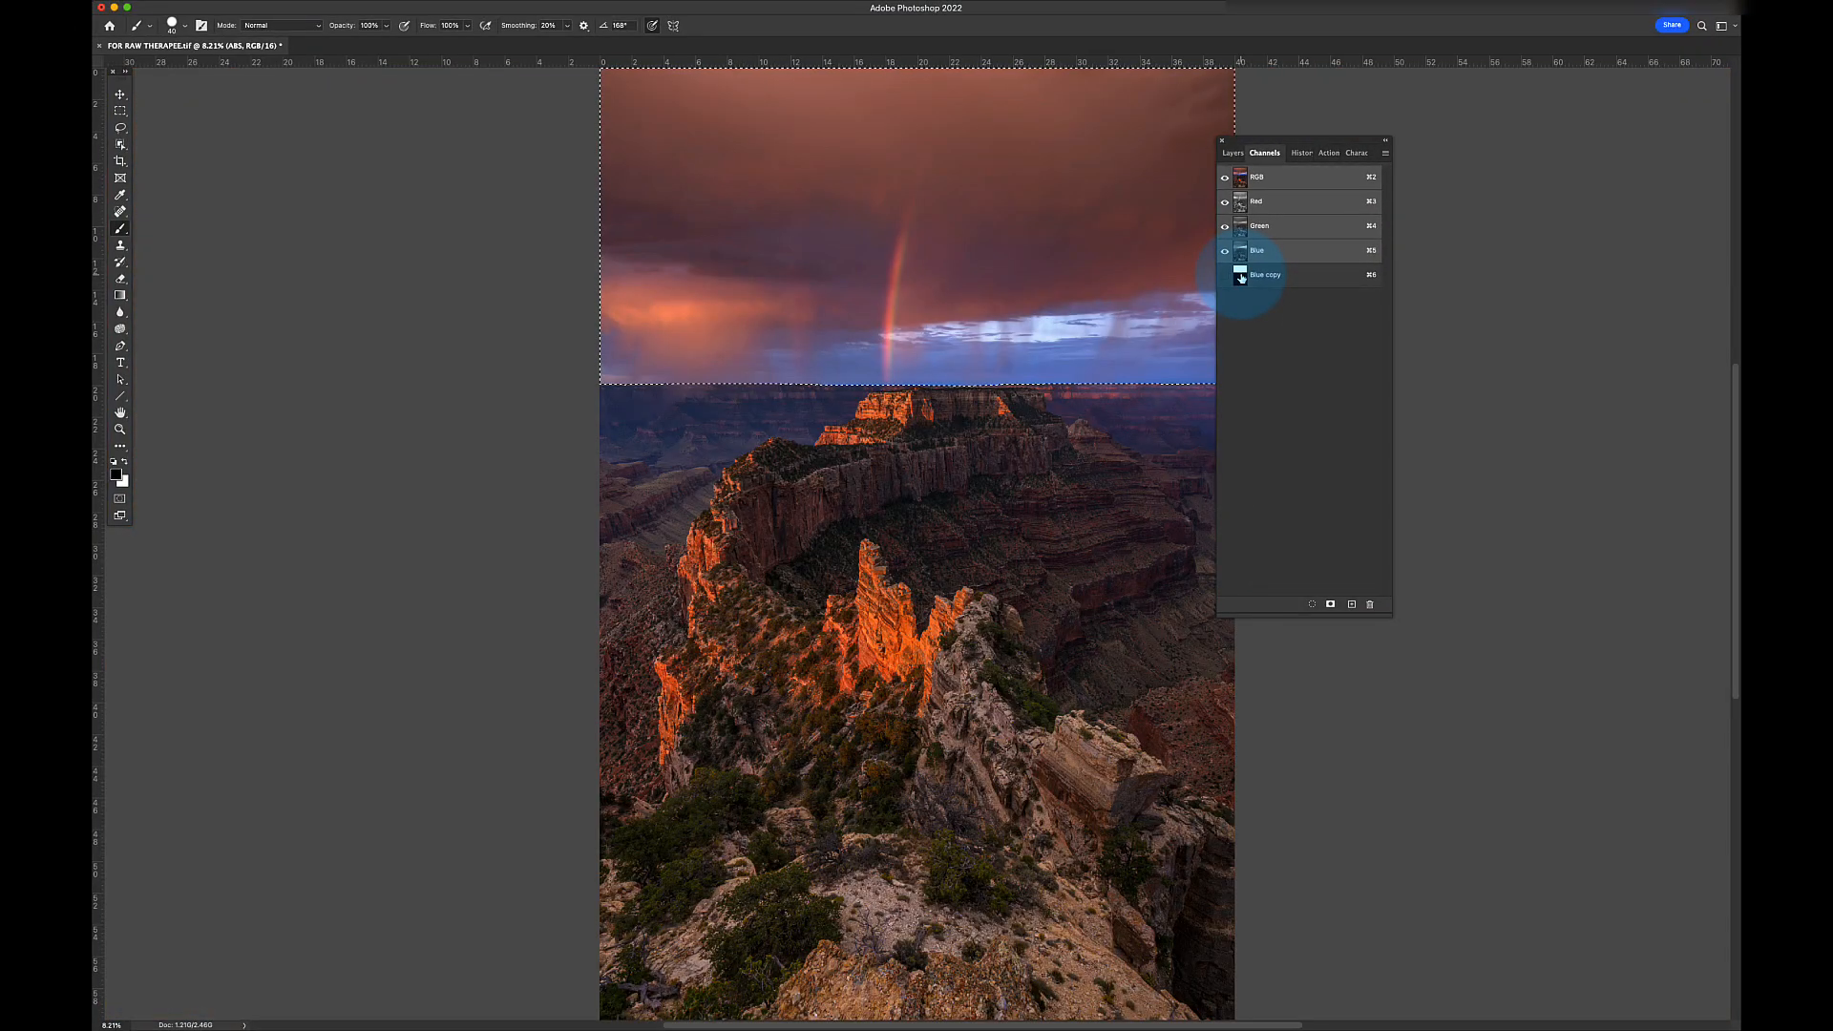
left_click_drag(1240, 139, 1309, 121)
left_click(1302, 134)
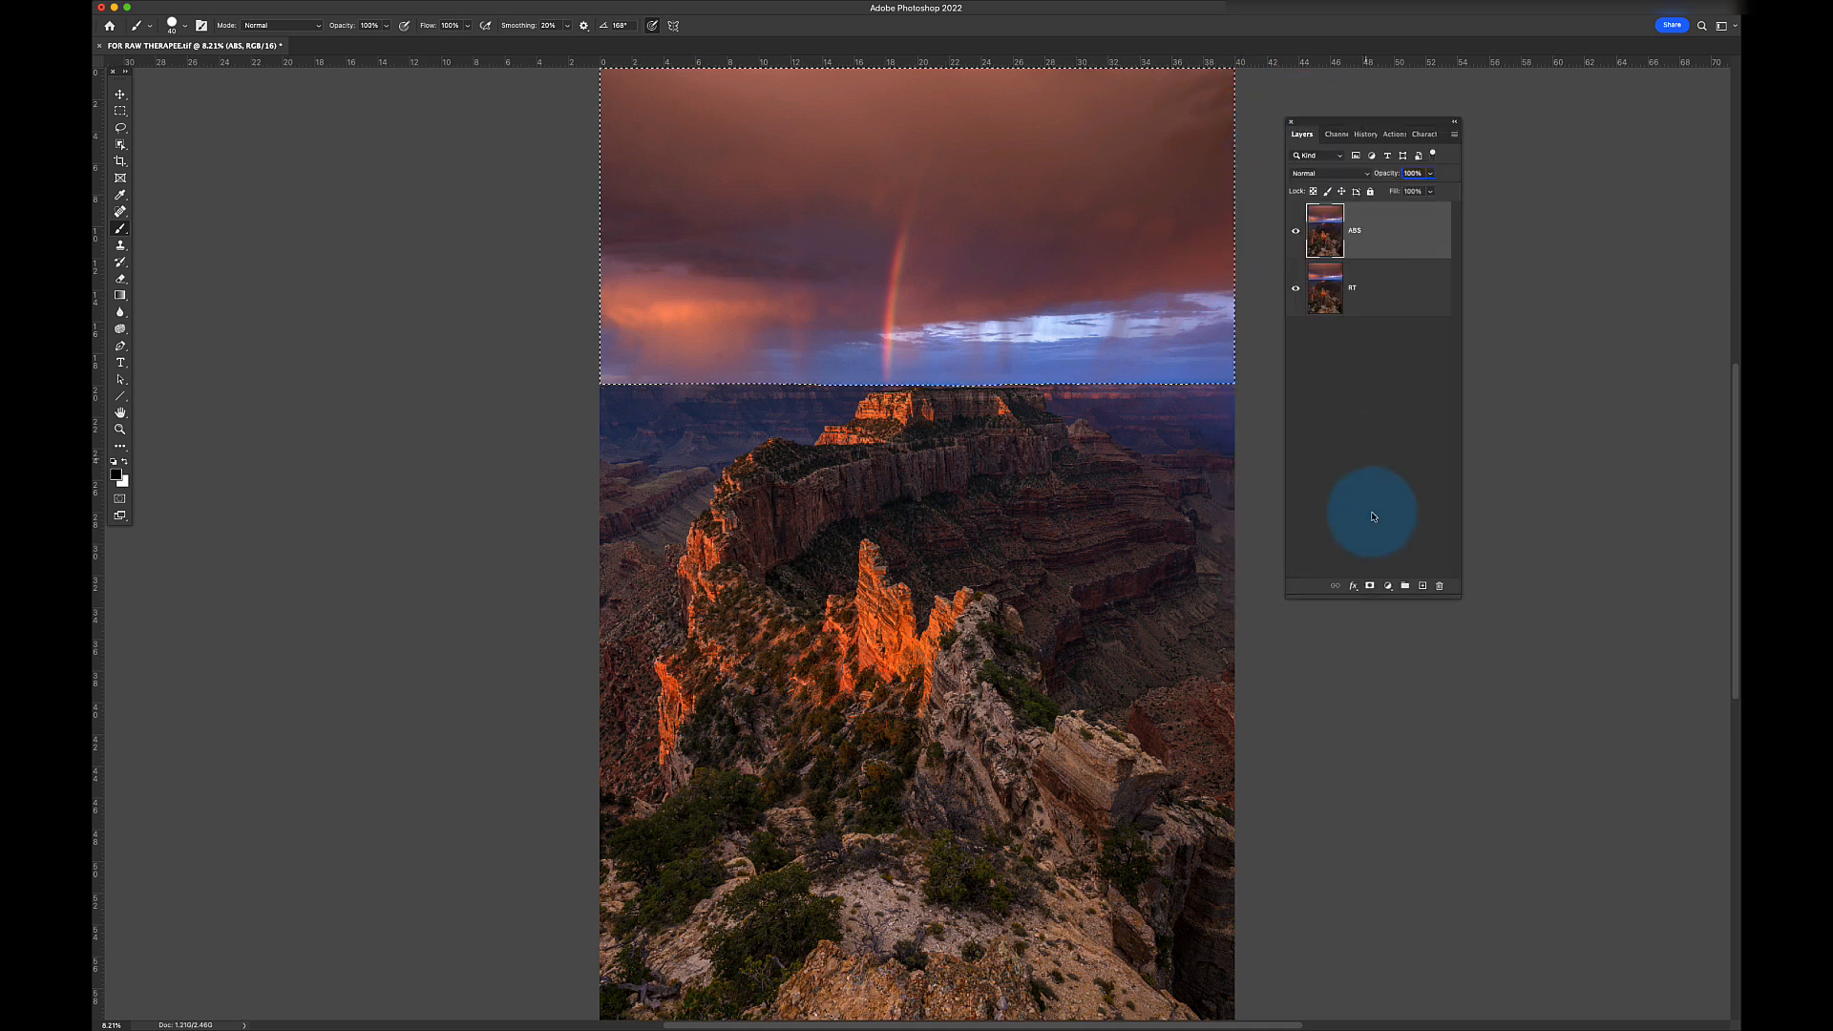
left_click(1370, 586)
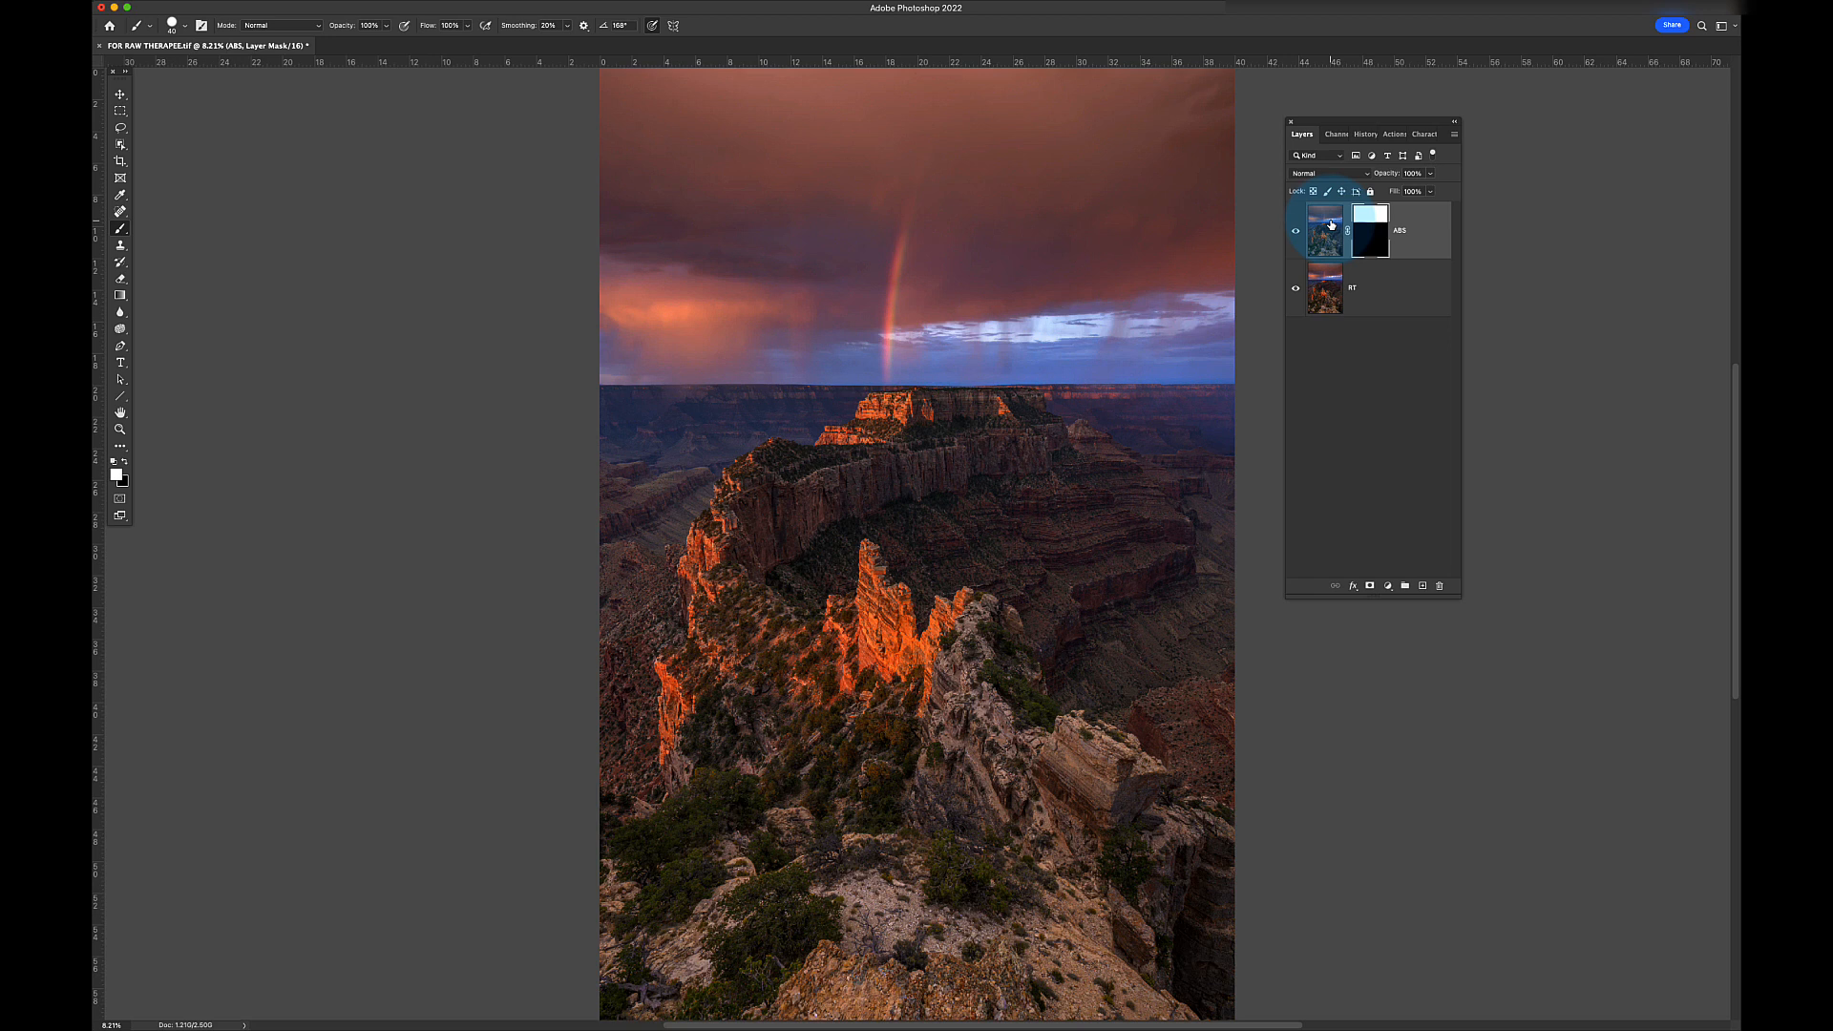
left_click_drag(1331, 225, 1313, 304)
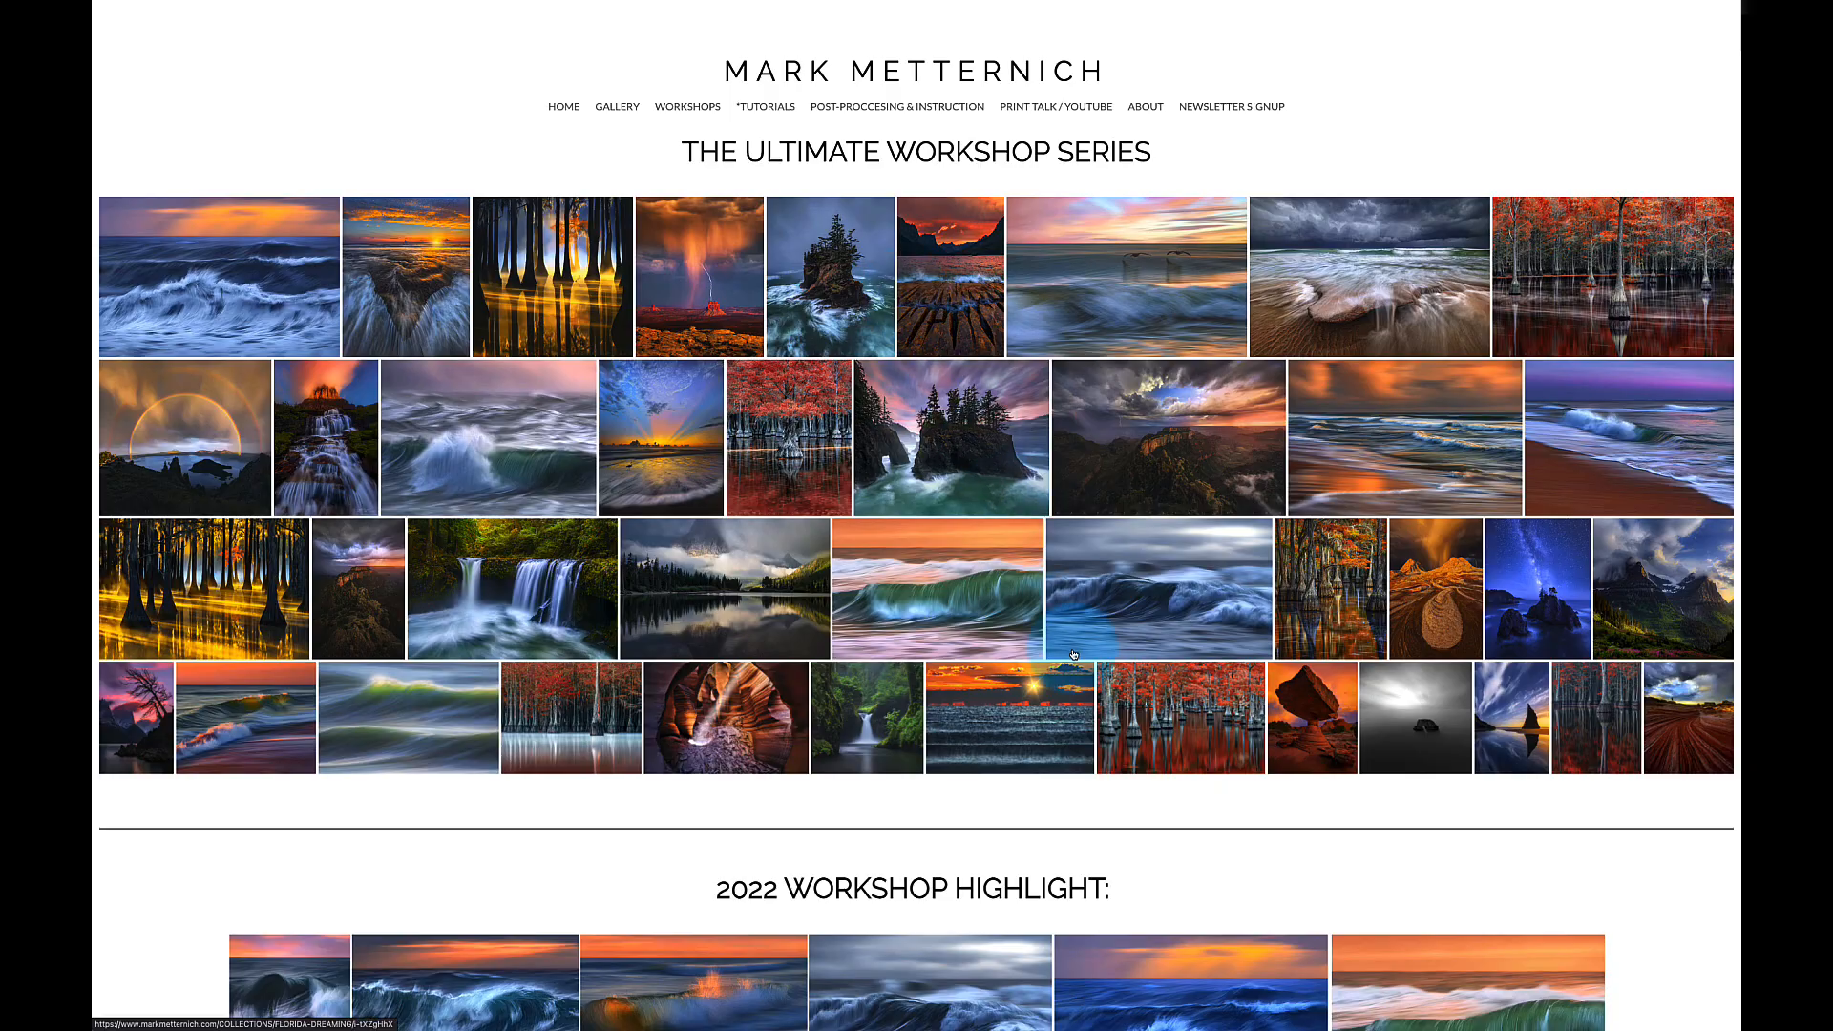
- Scroll the workshops page down to the Workshop Details and Florida 2022 booking listing
scroll(1074, 655, "down", 4)
scroll(1073, 655, "down", 15)
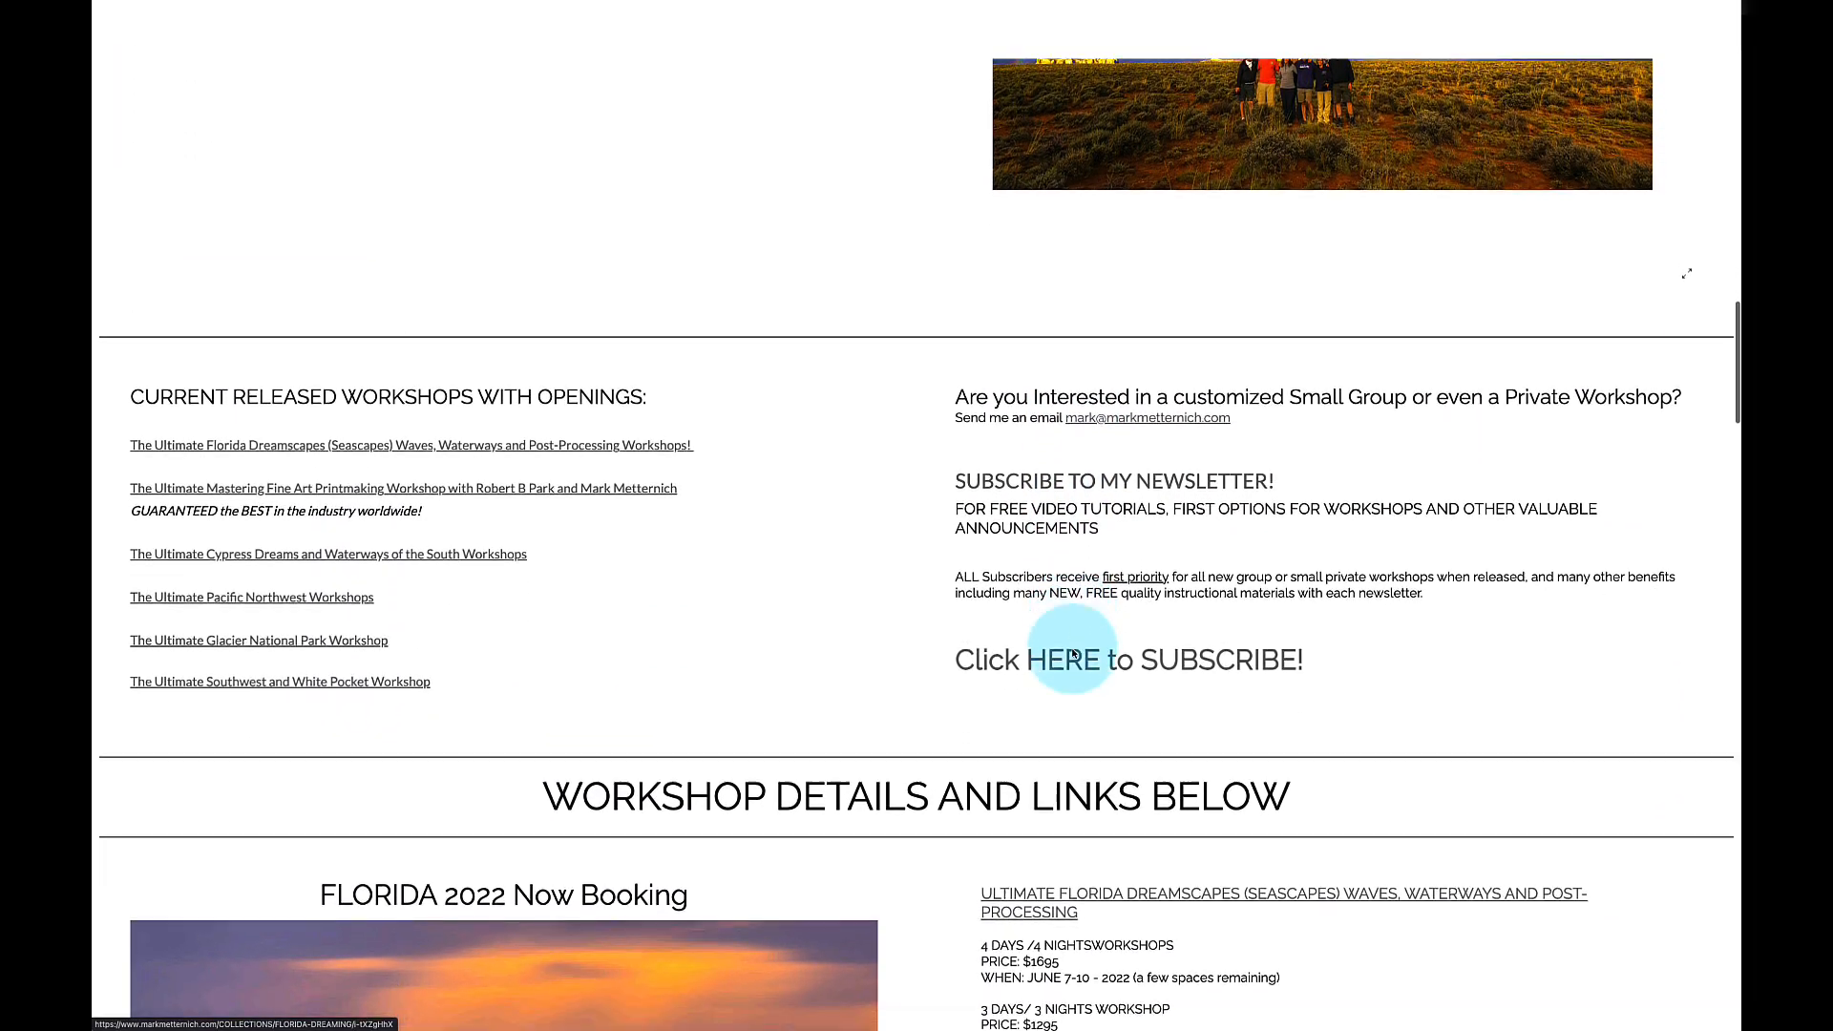
scroll(1072, 652, "down", 6)
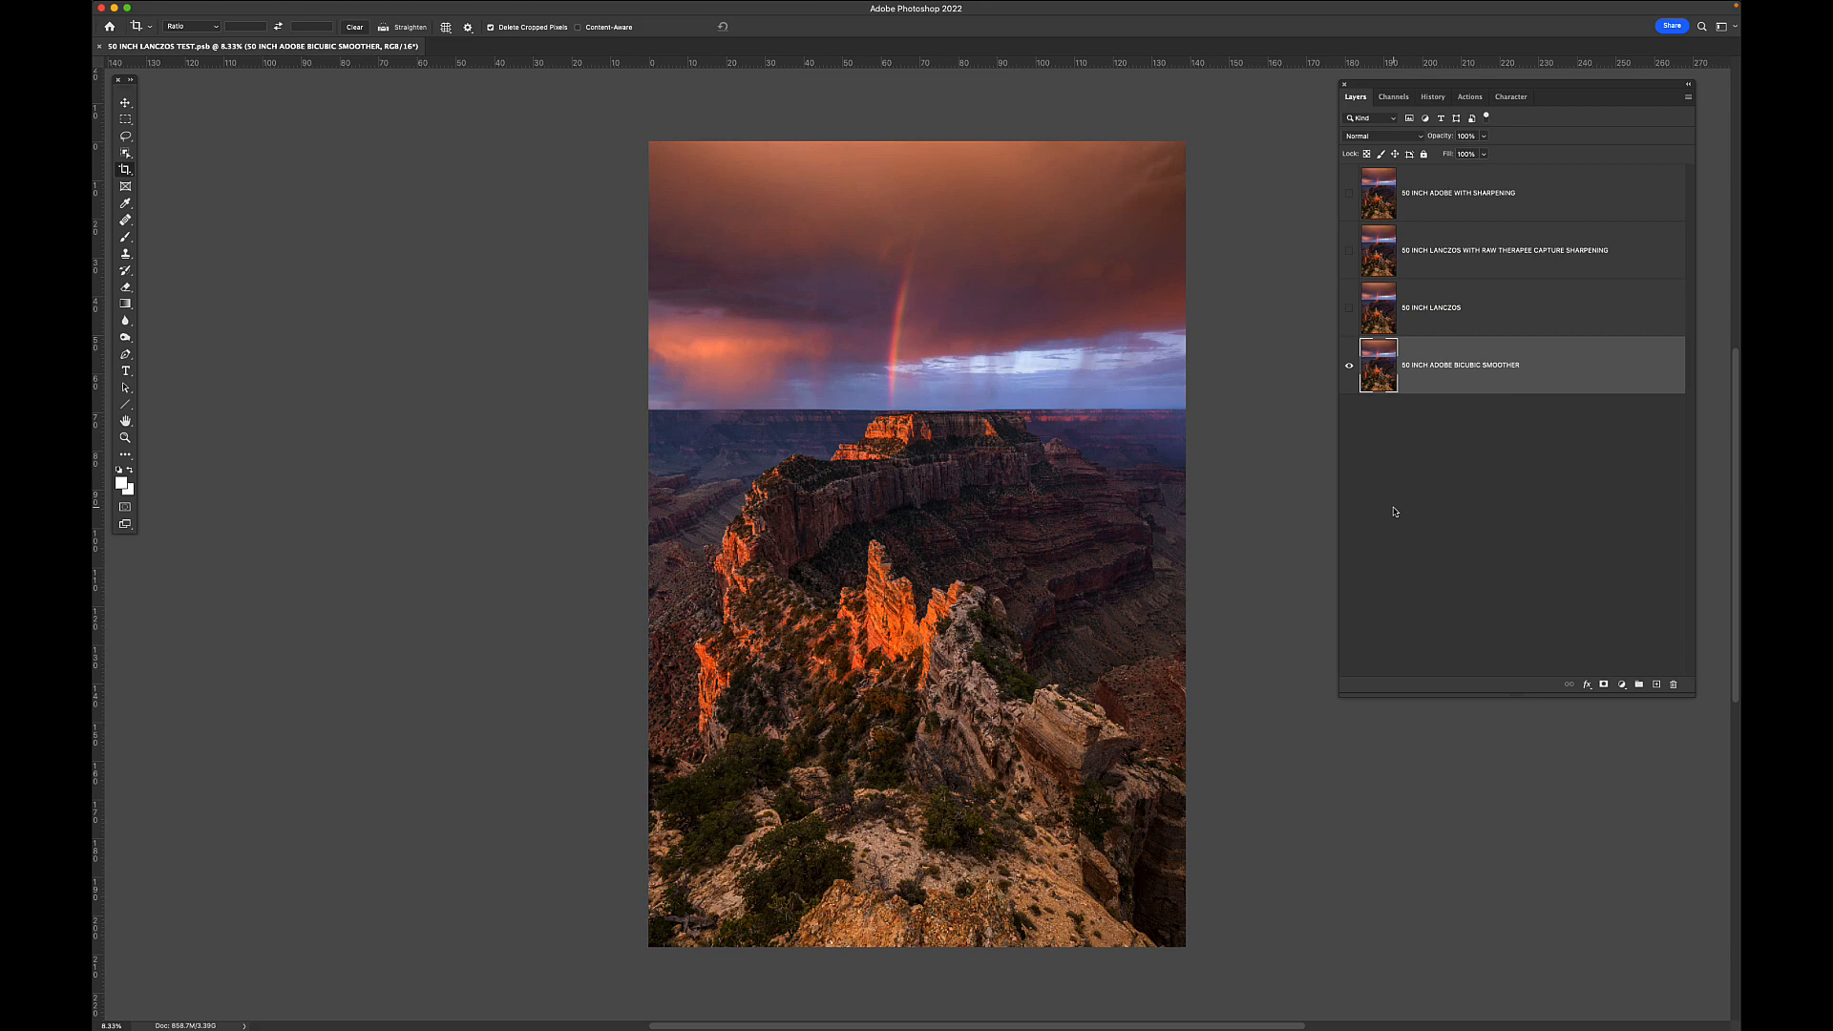
- Pan to the sunlit rock and zoom to 3200% with only ADOBE BICUBIC SMOOTHER showing
key("super+plus")
key("super+plus")
key("super+plus")
key("super+plus")
key("super+plus")
left_click_drag(983, 863, 963, 575)
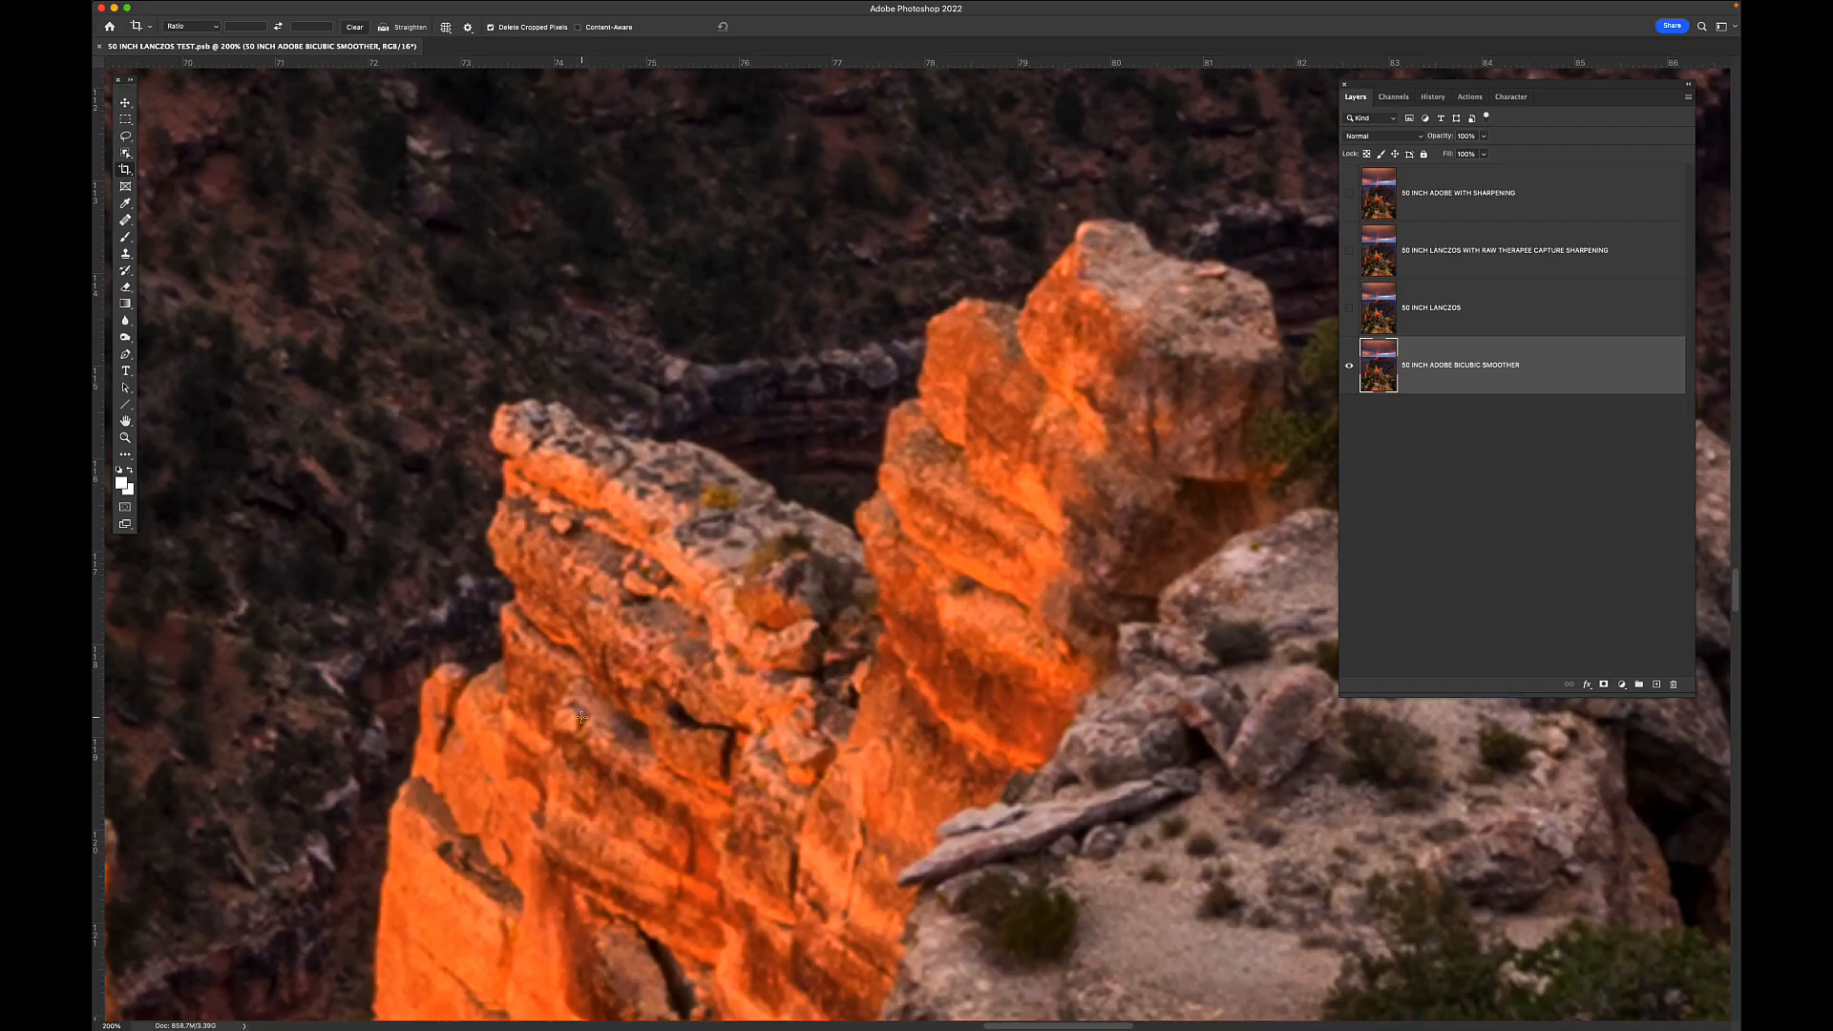
scroll(1108, 687, "up", 5)
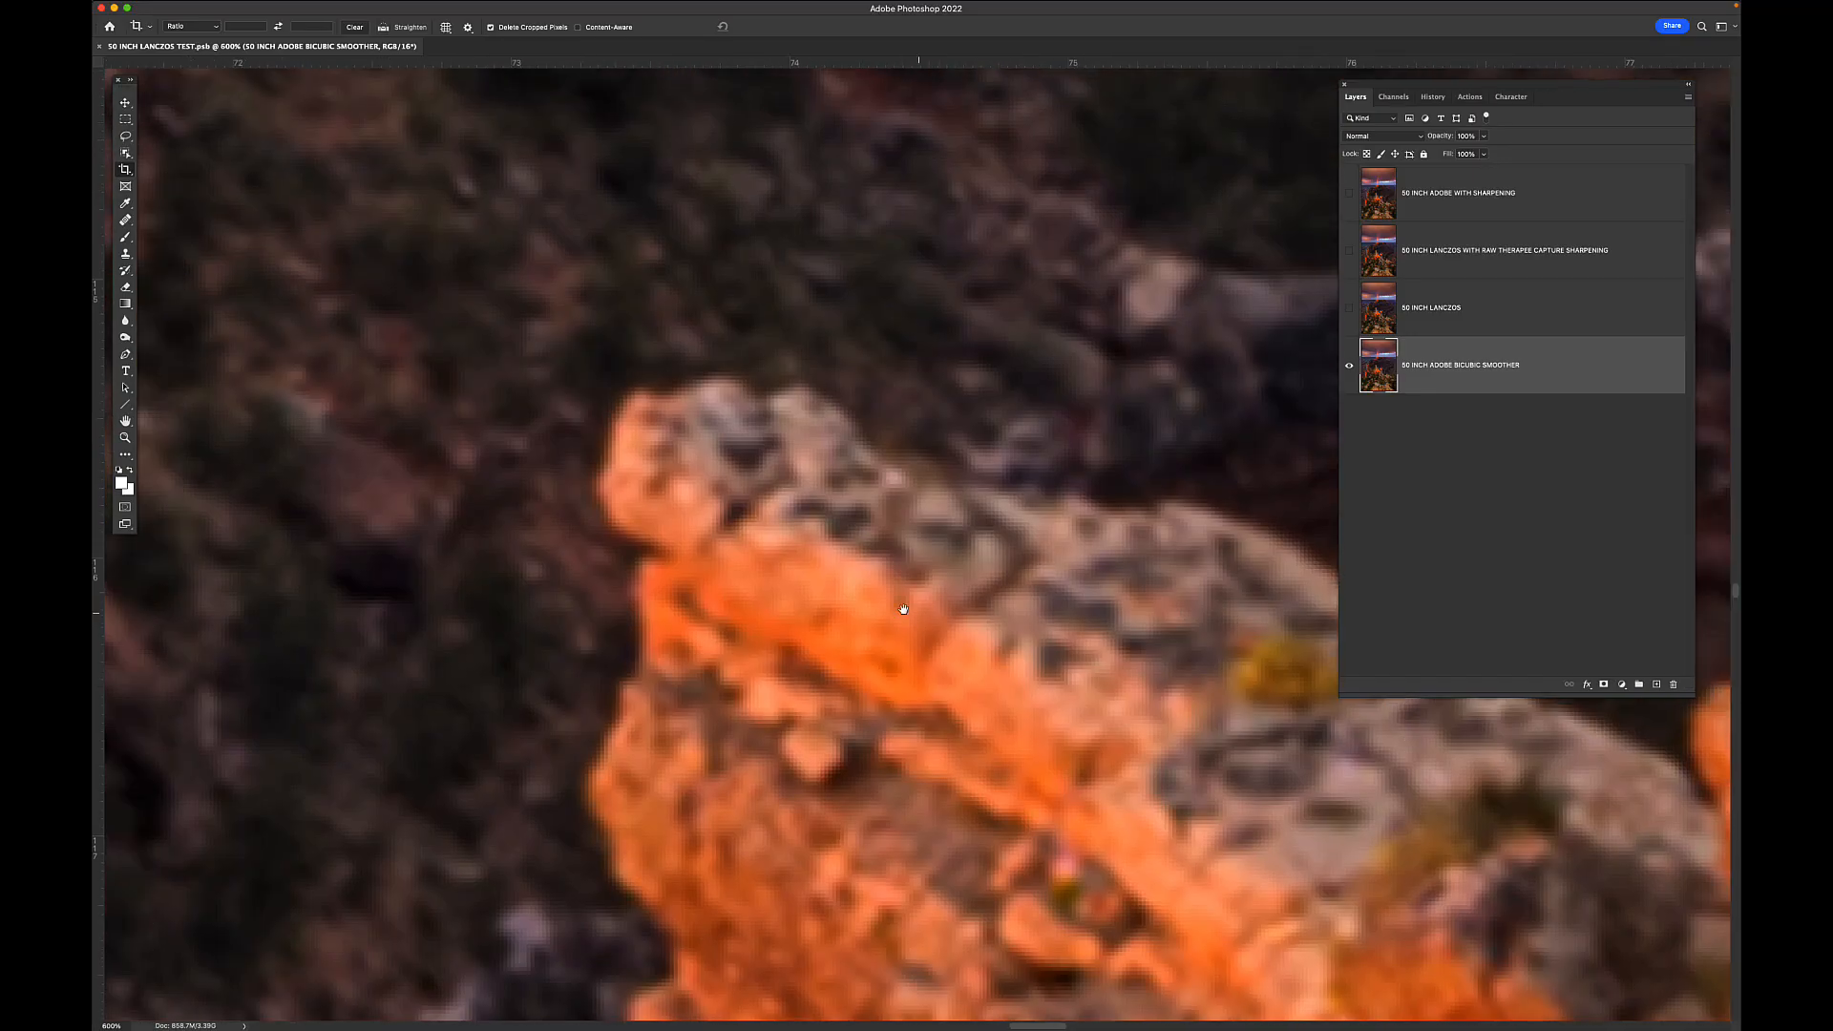
scroll(917, 611, "up", 2)
scroll(984, 625, "up", 2)
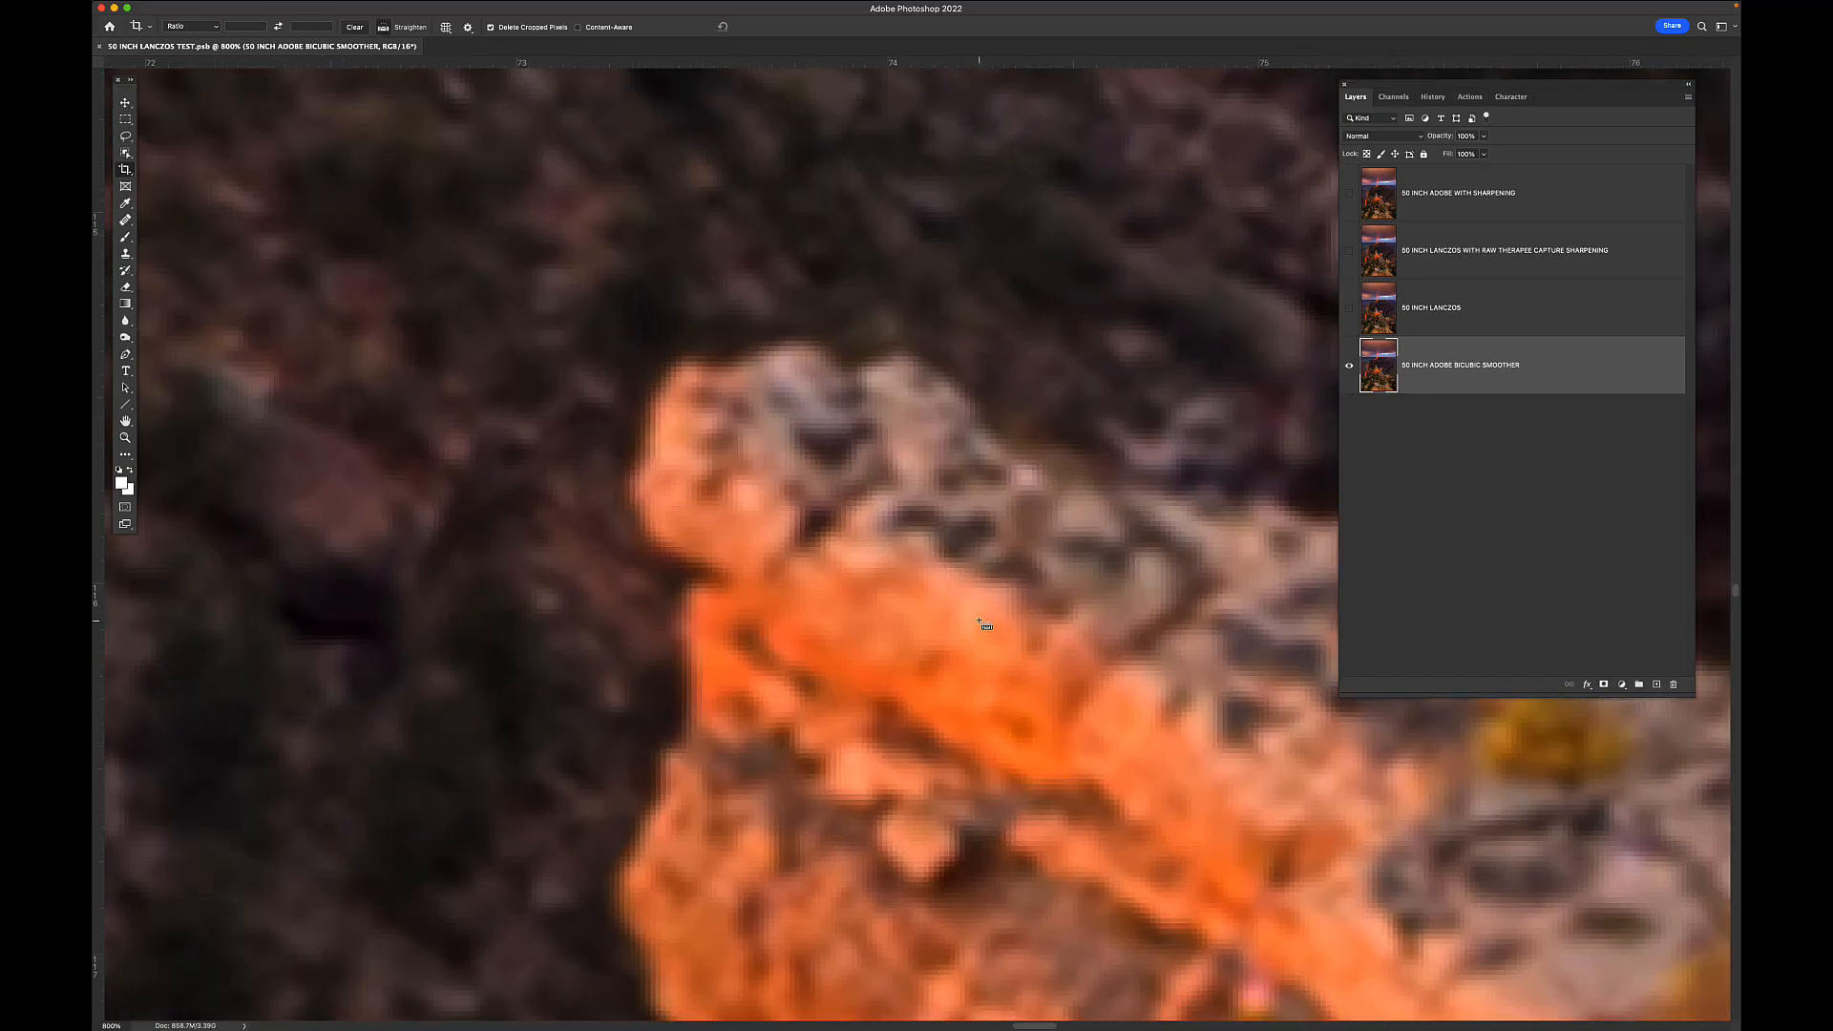
scroll(981, 624, "up", 4)
scroll(978, 620, "down", 2)
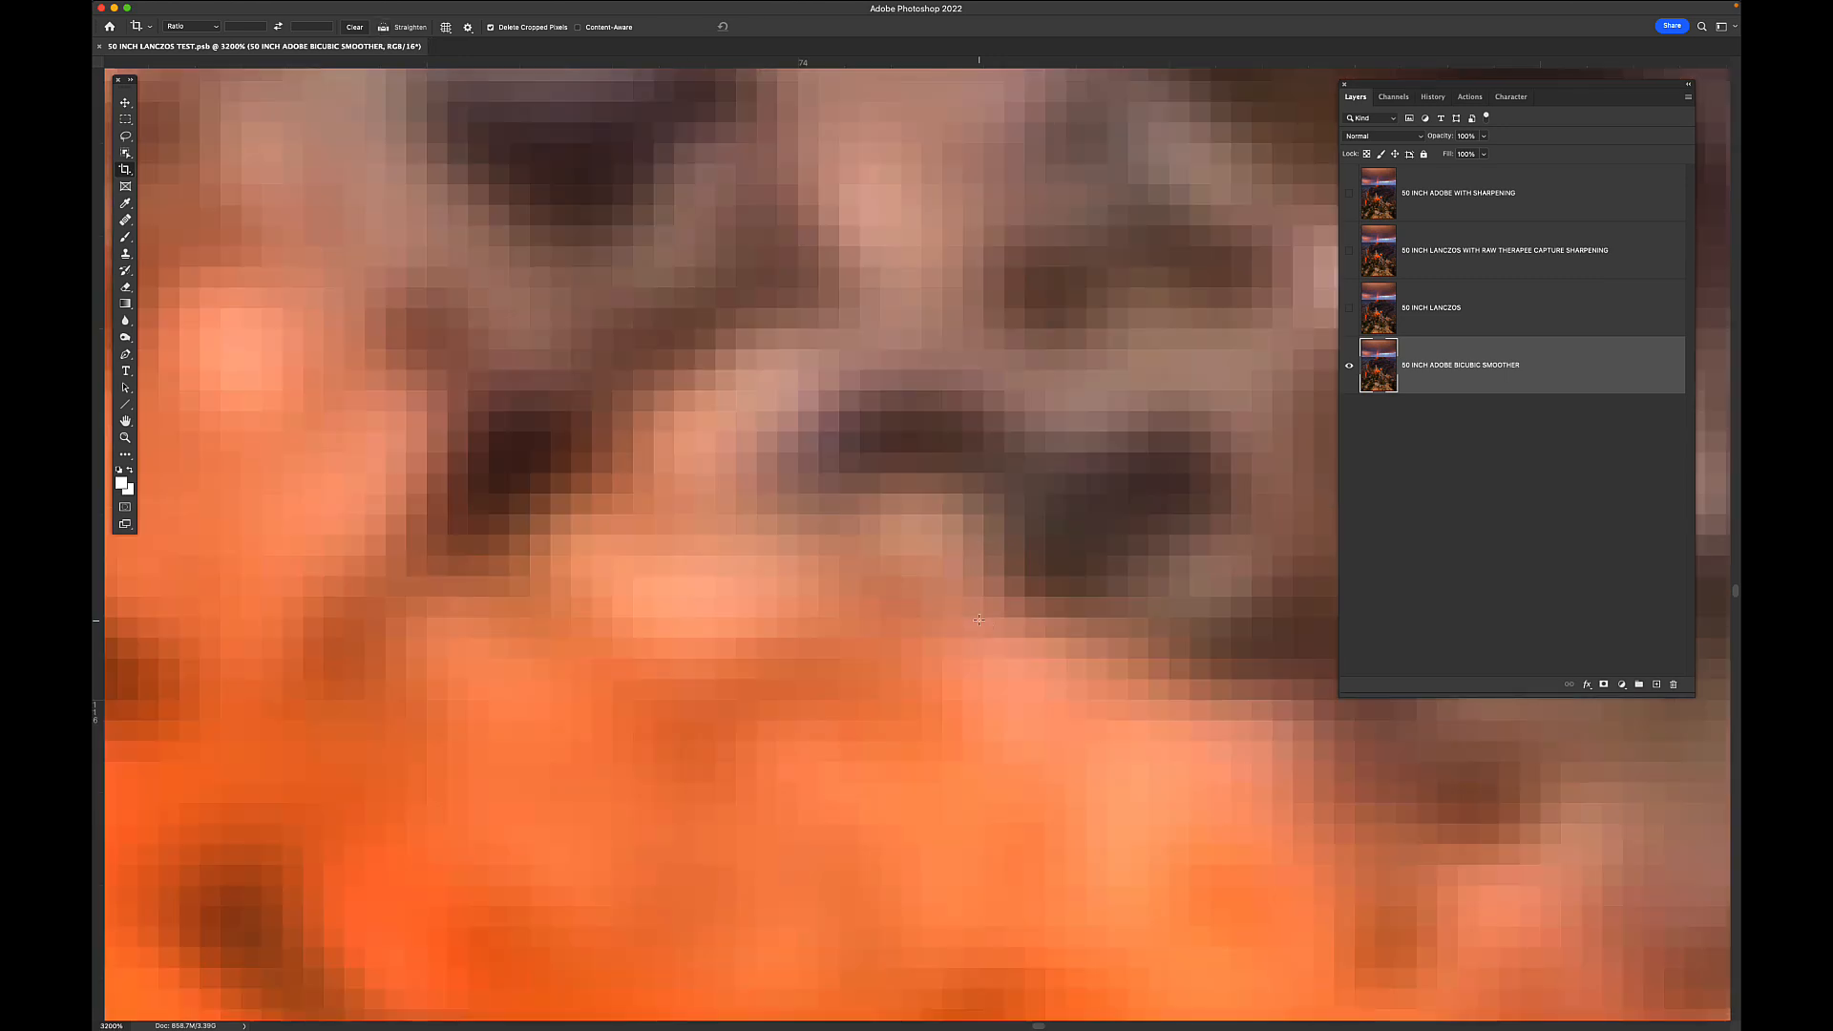
left_click_drag(767, 435, 800, 676)
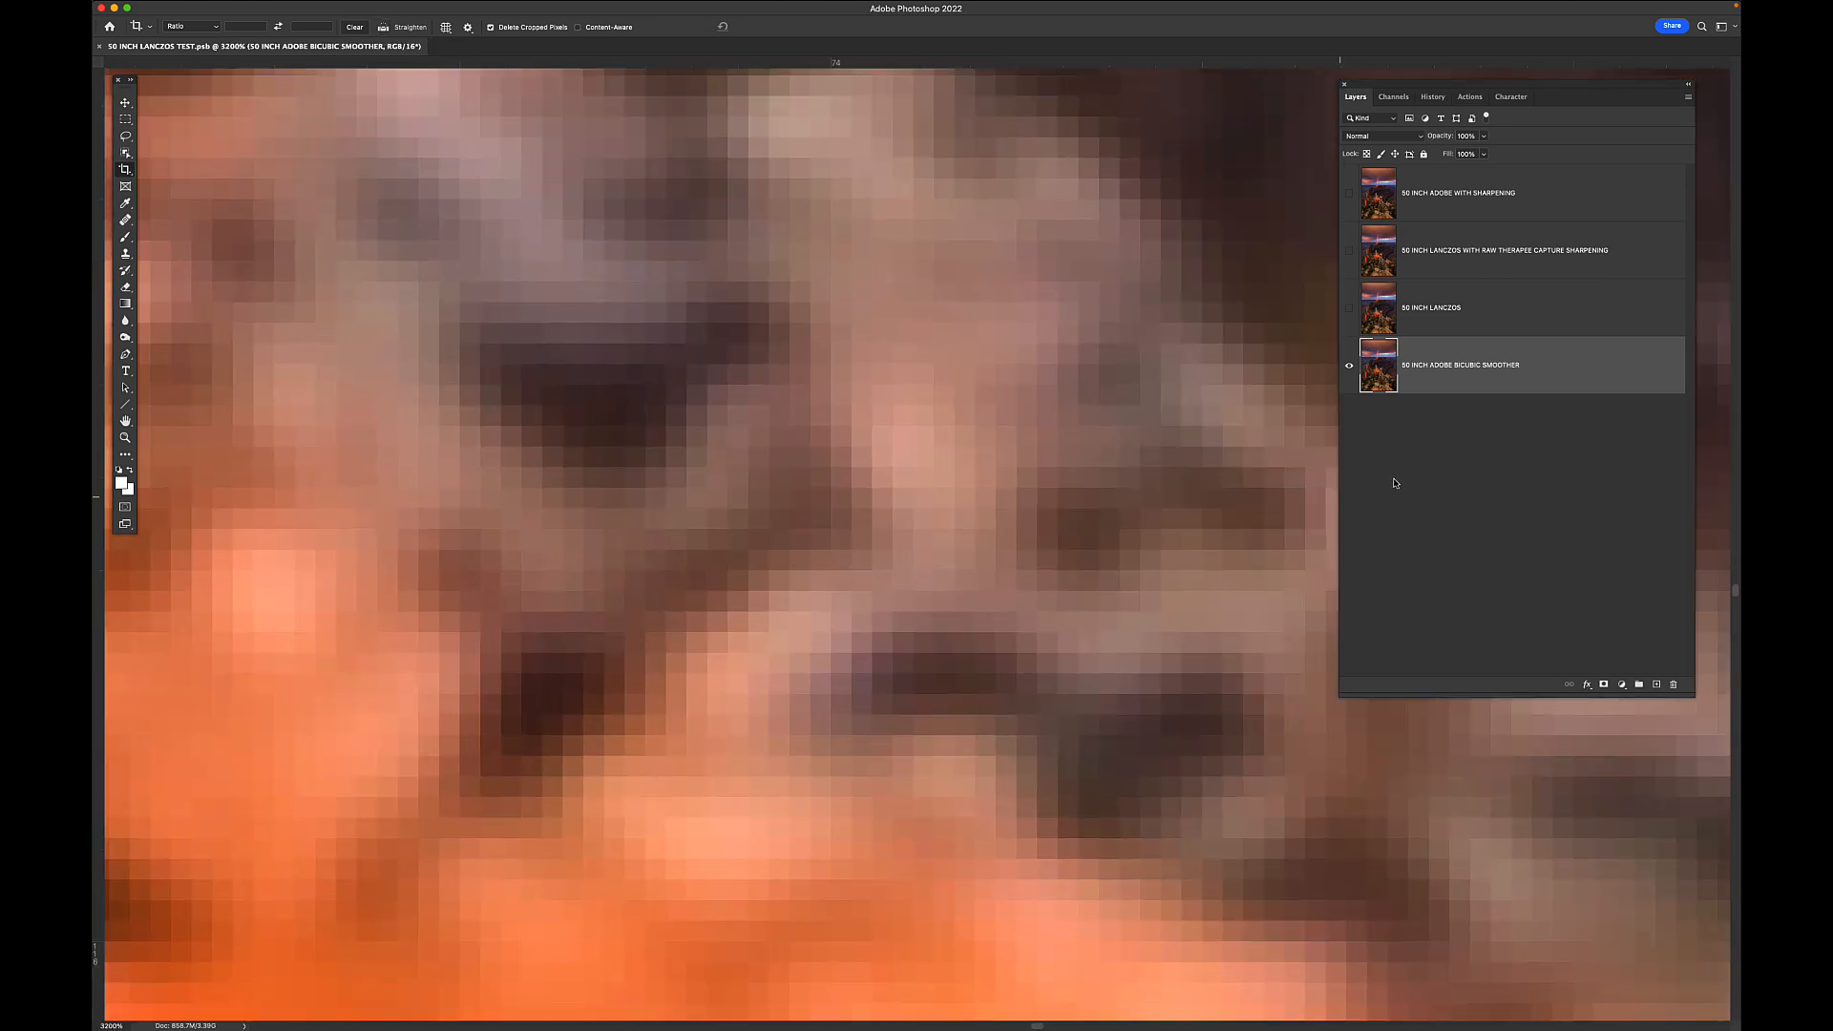
left_click(1350, 312)
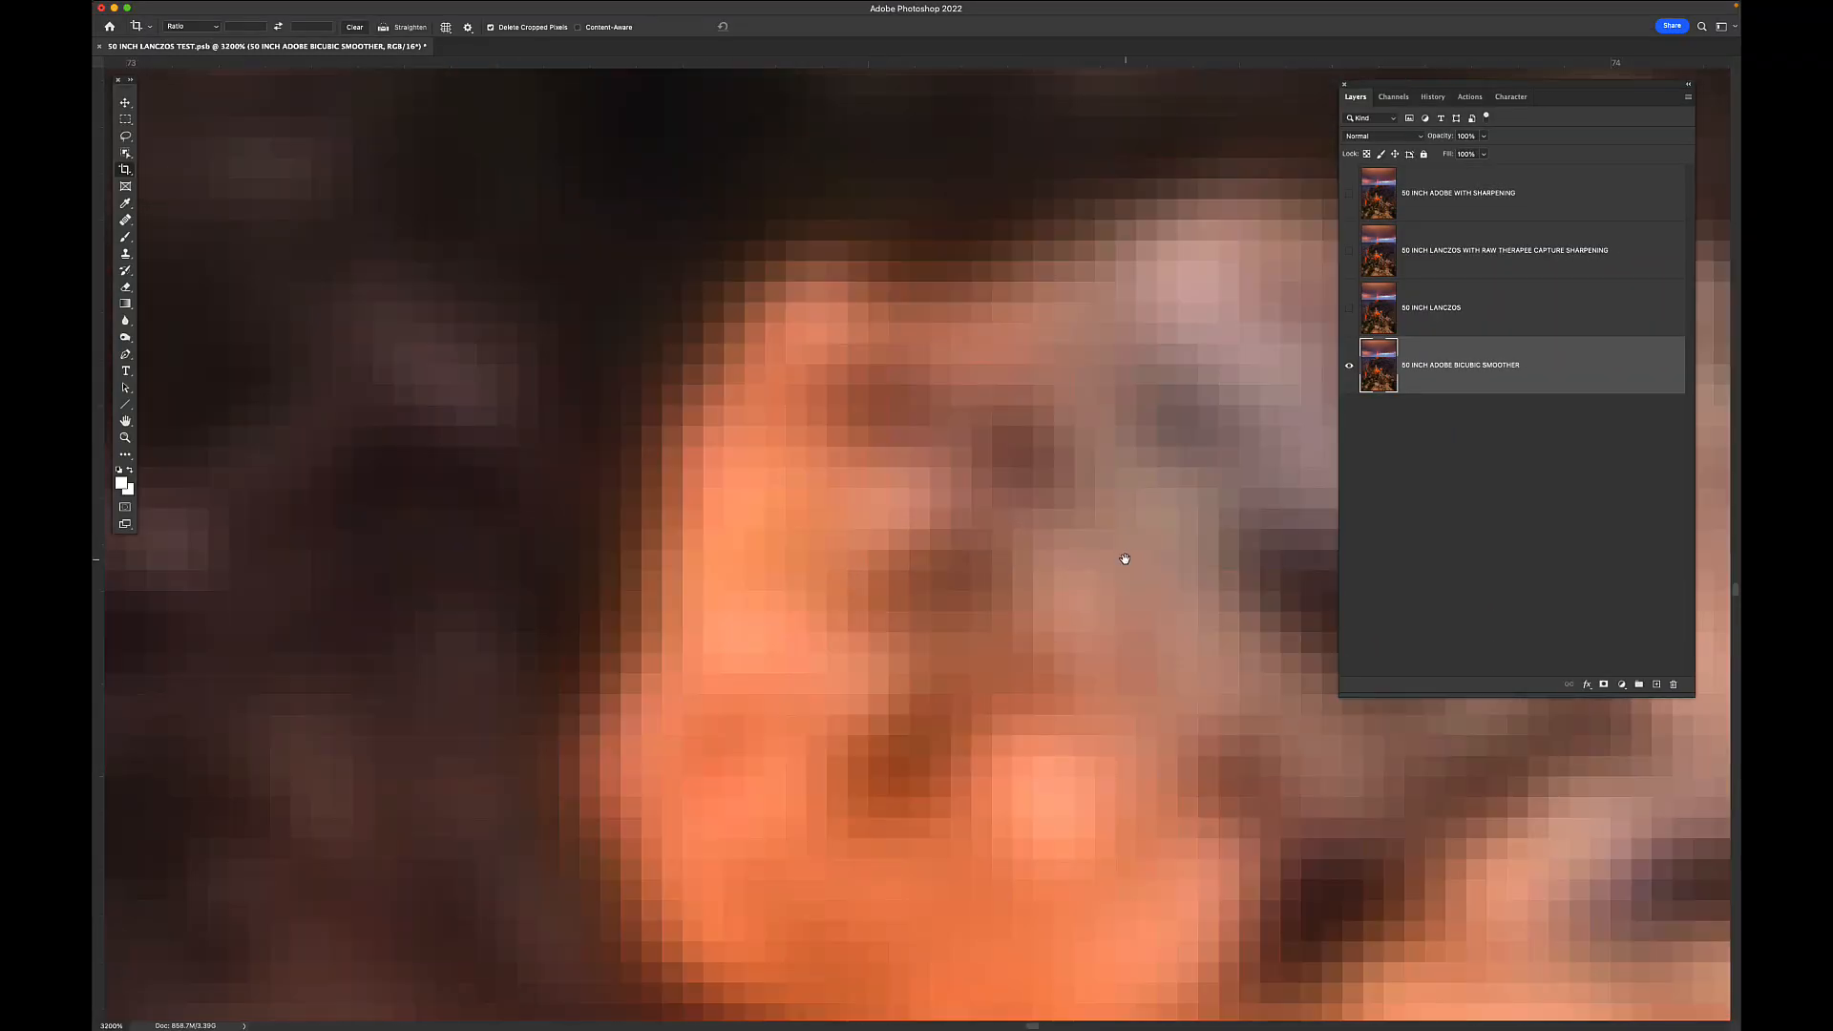
left_click_drag(904, 484, 985, 577)
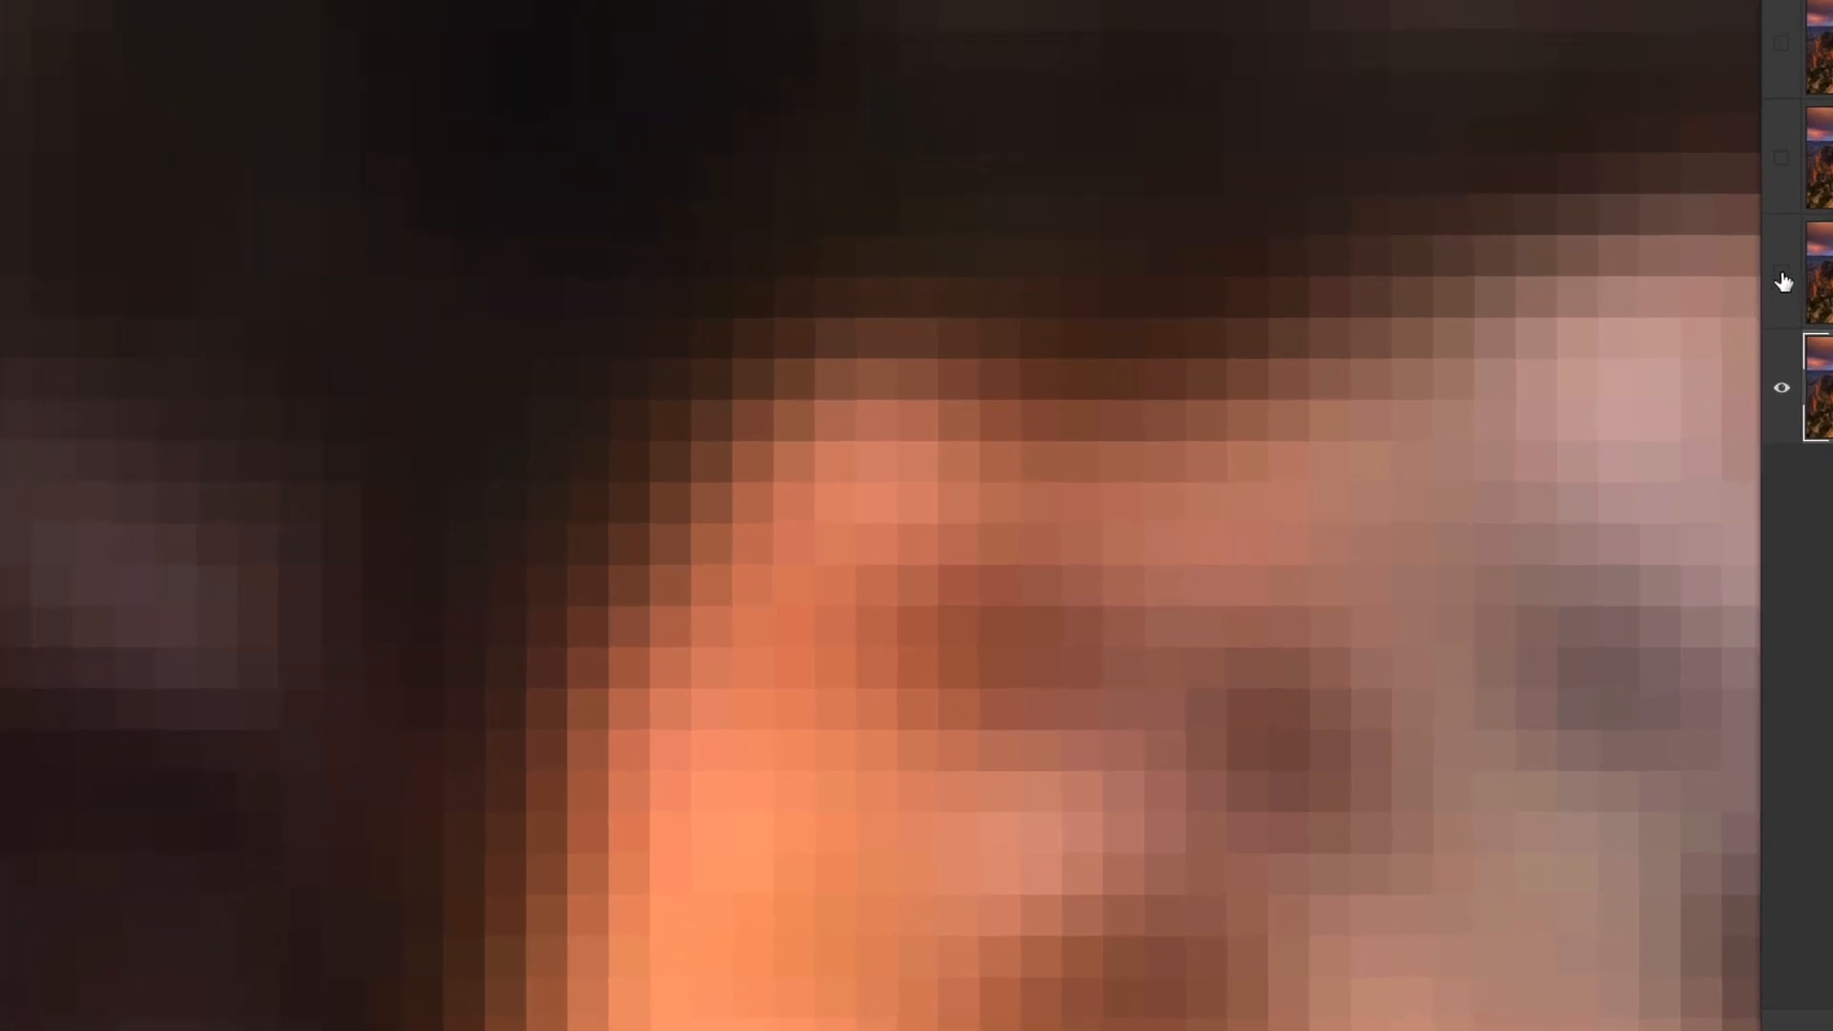
left_click(1781, 279)
left_click(1782, 279)
left_click(1782, 280)
left_click(1782, 281)
left_click(1782, 280)
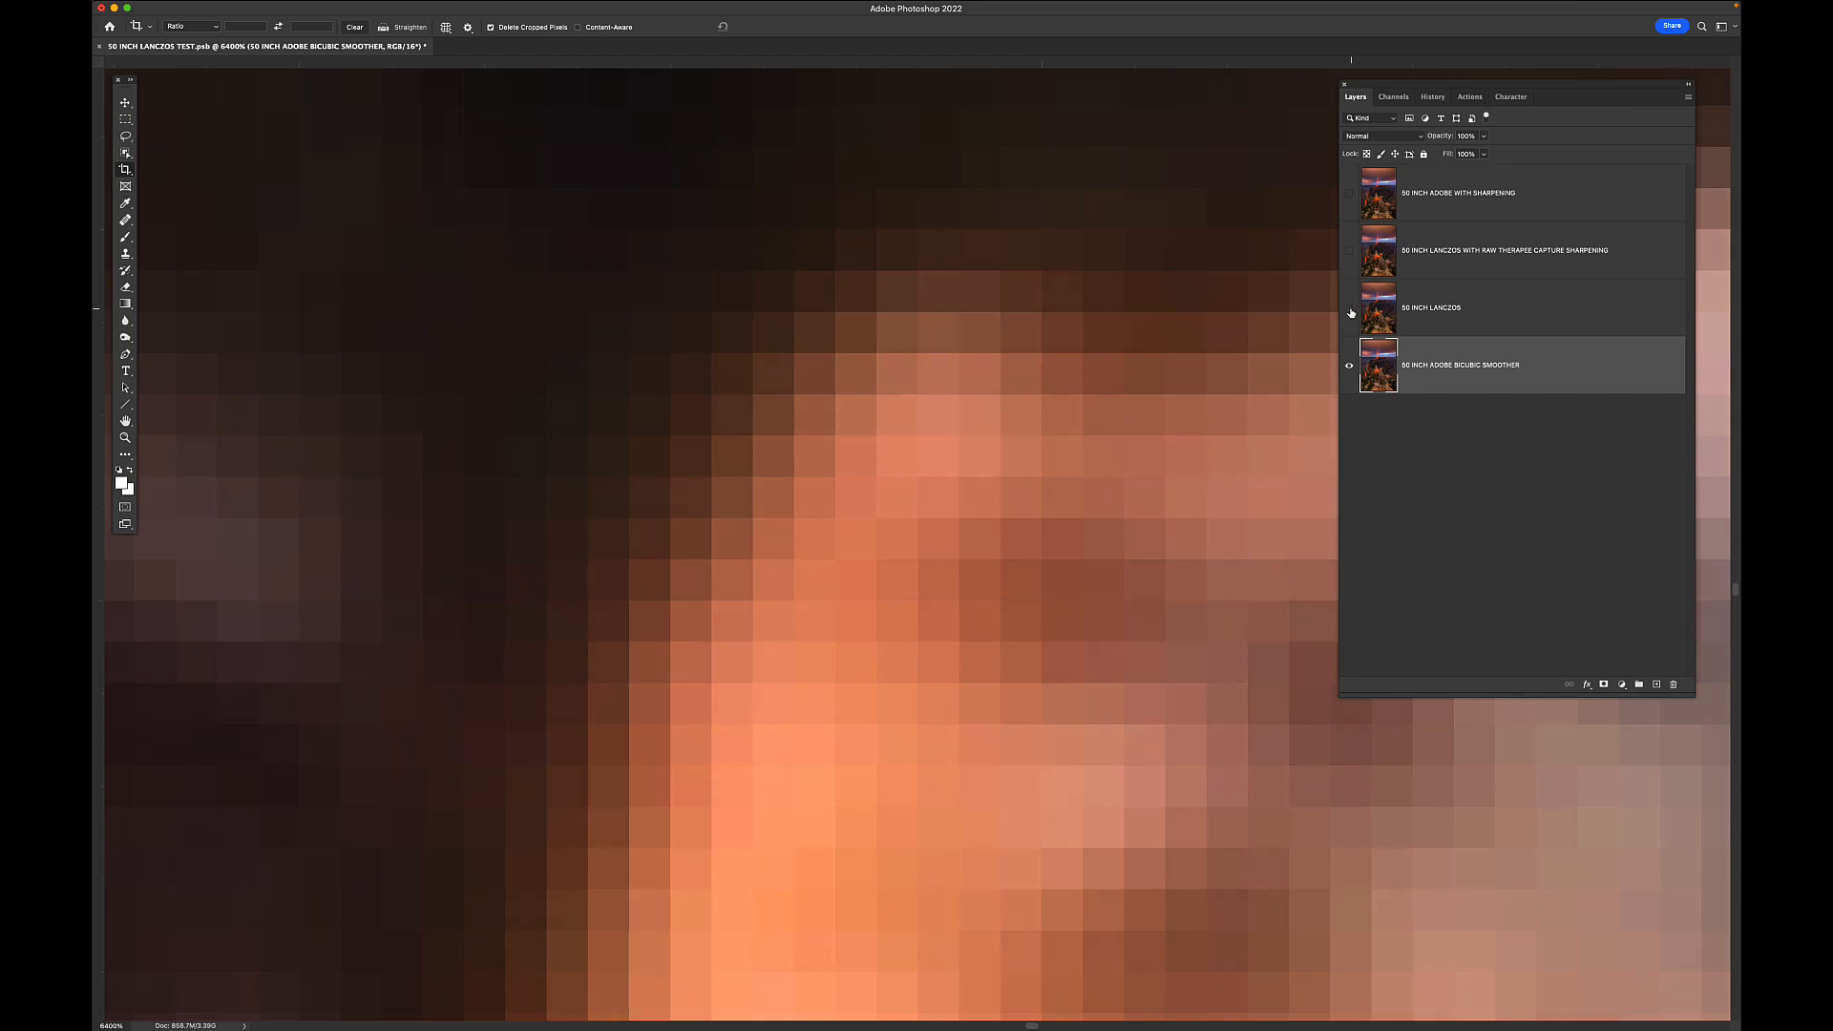
left_click(1350, 310)
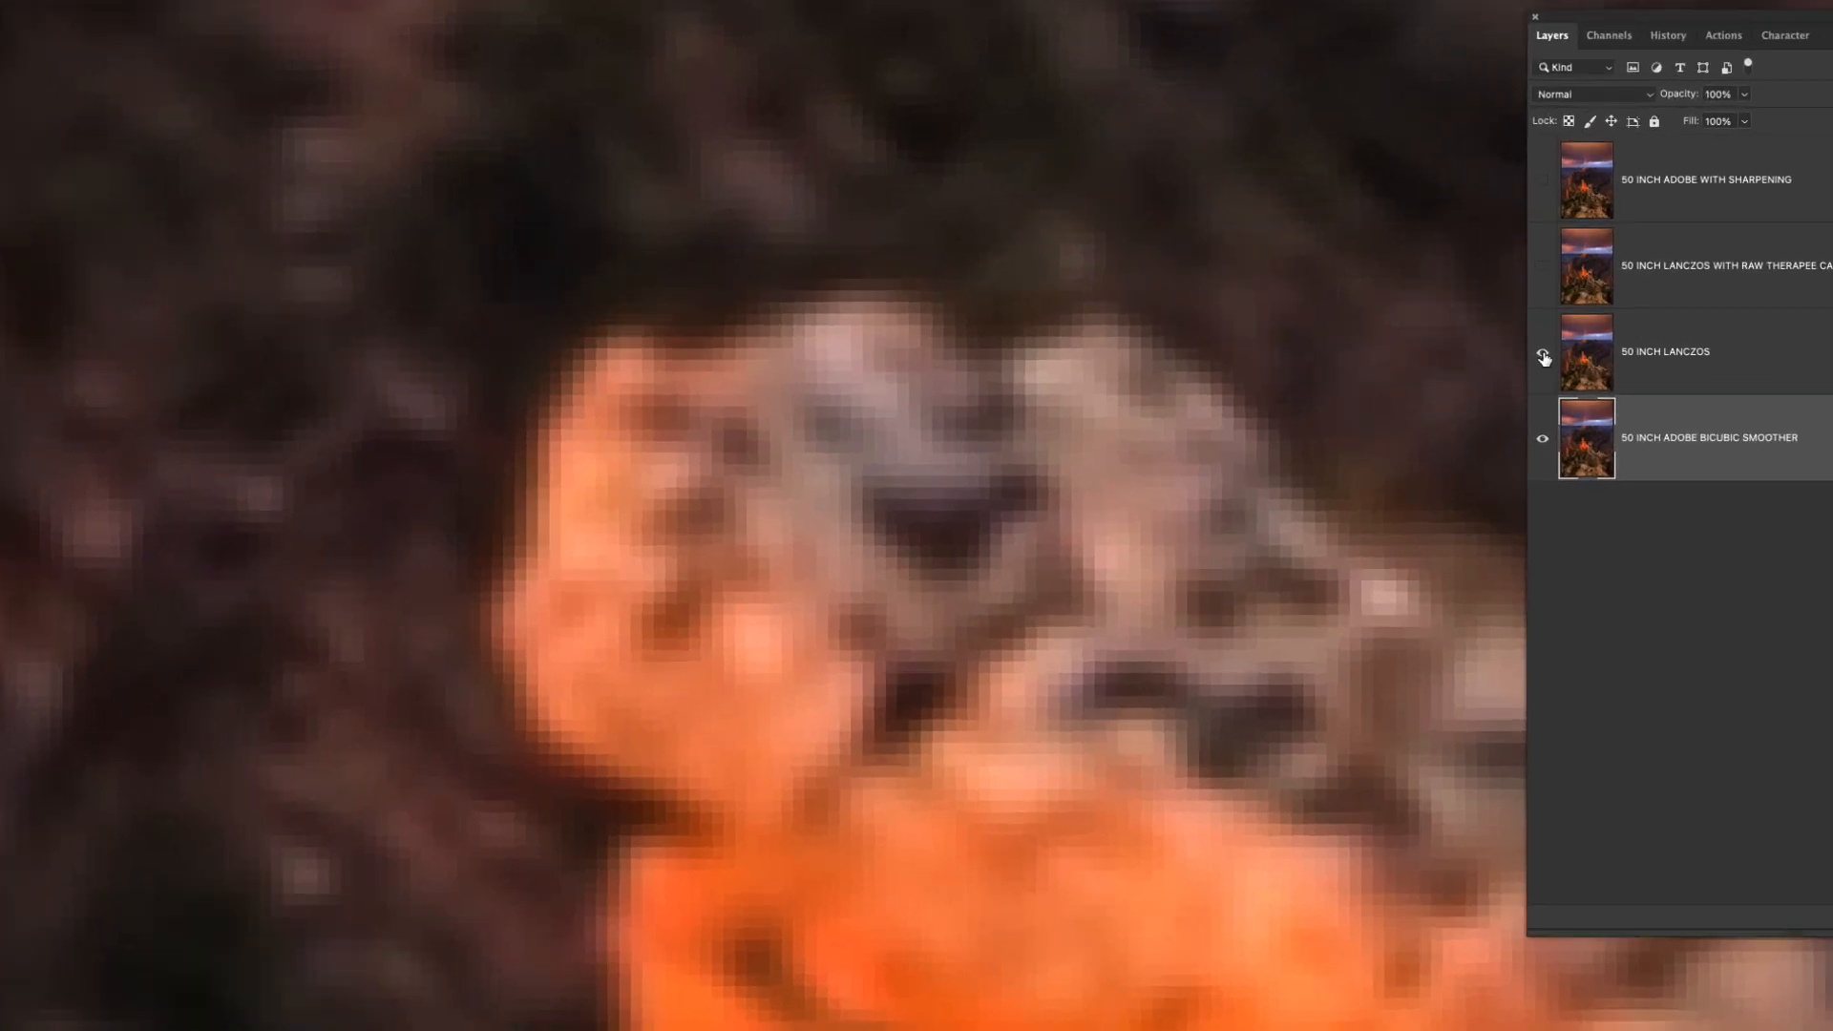
left_click(1543, 356)
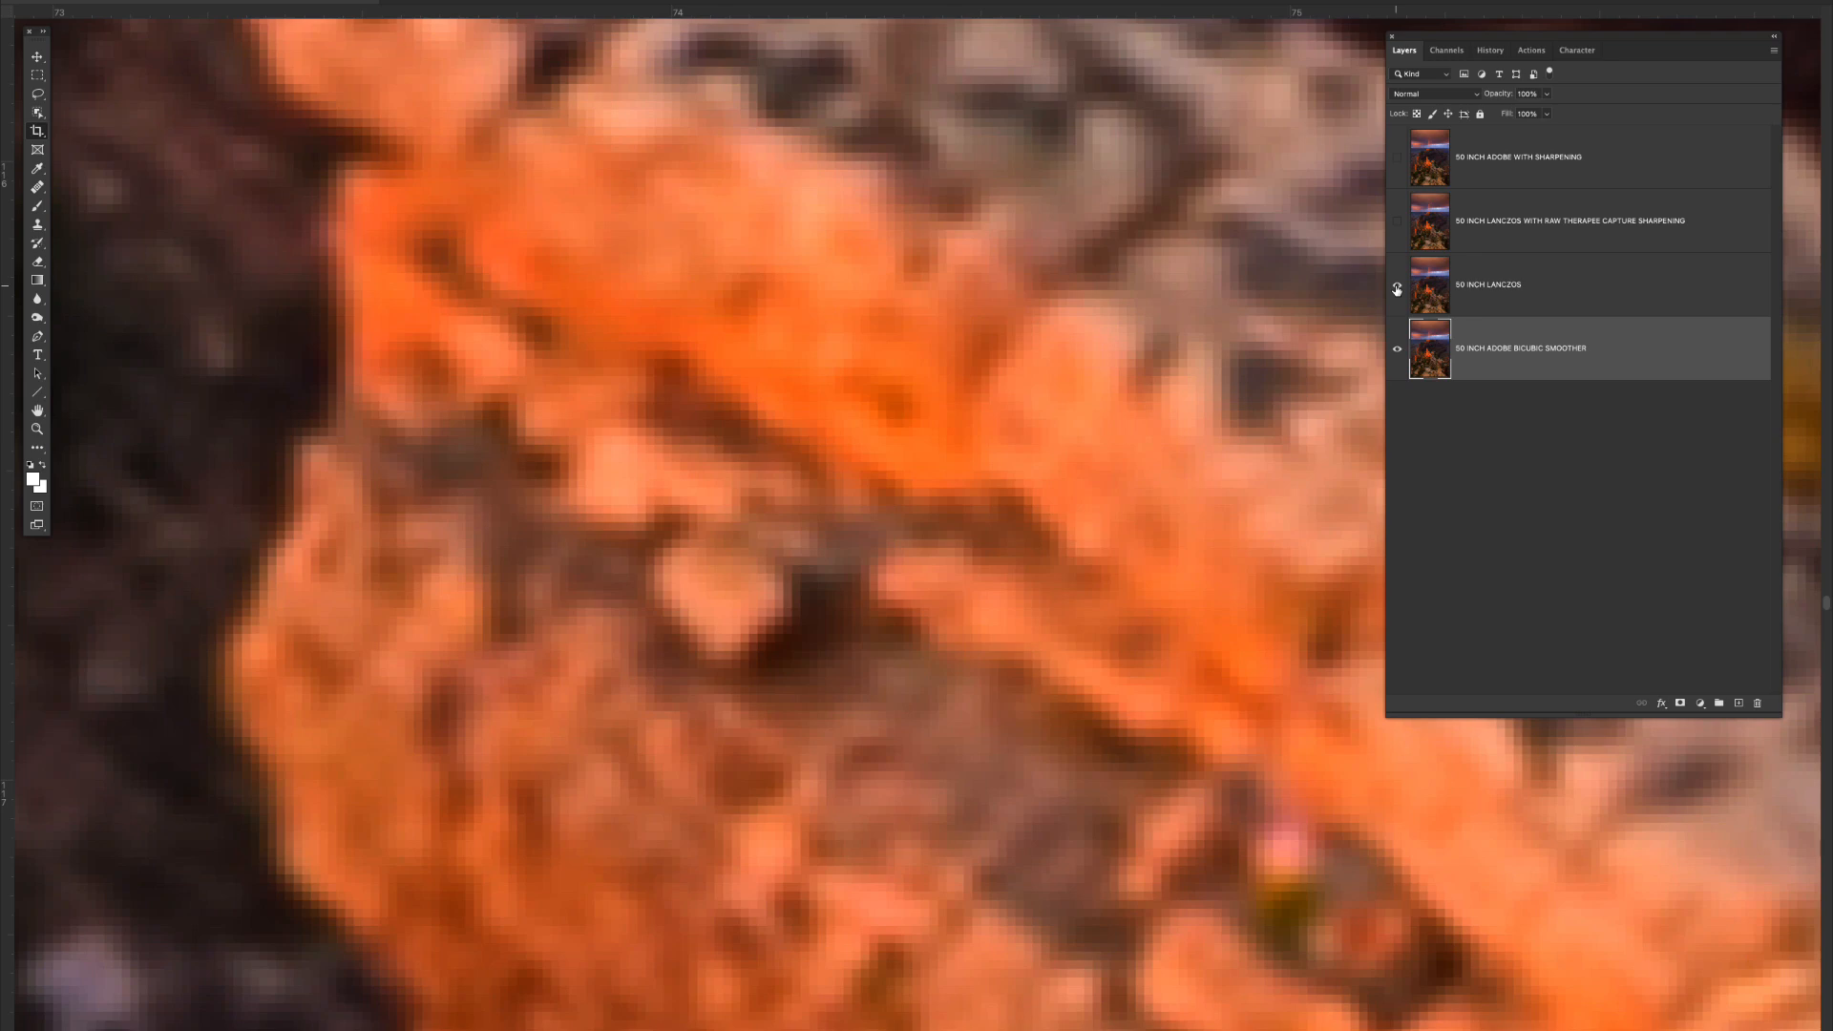
- Fit the image to the window, zoom in, and pan across the sunlit cliffs and far rim
key("super+0")
key("super+plus")
key("super+plus")
key("super+plus")
key("super+plus")
key("super+plus")
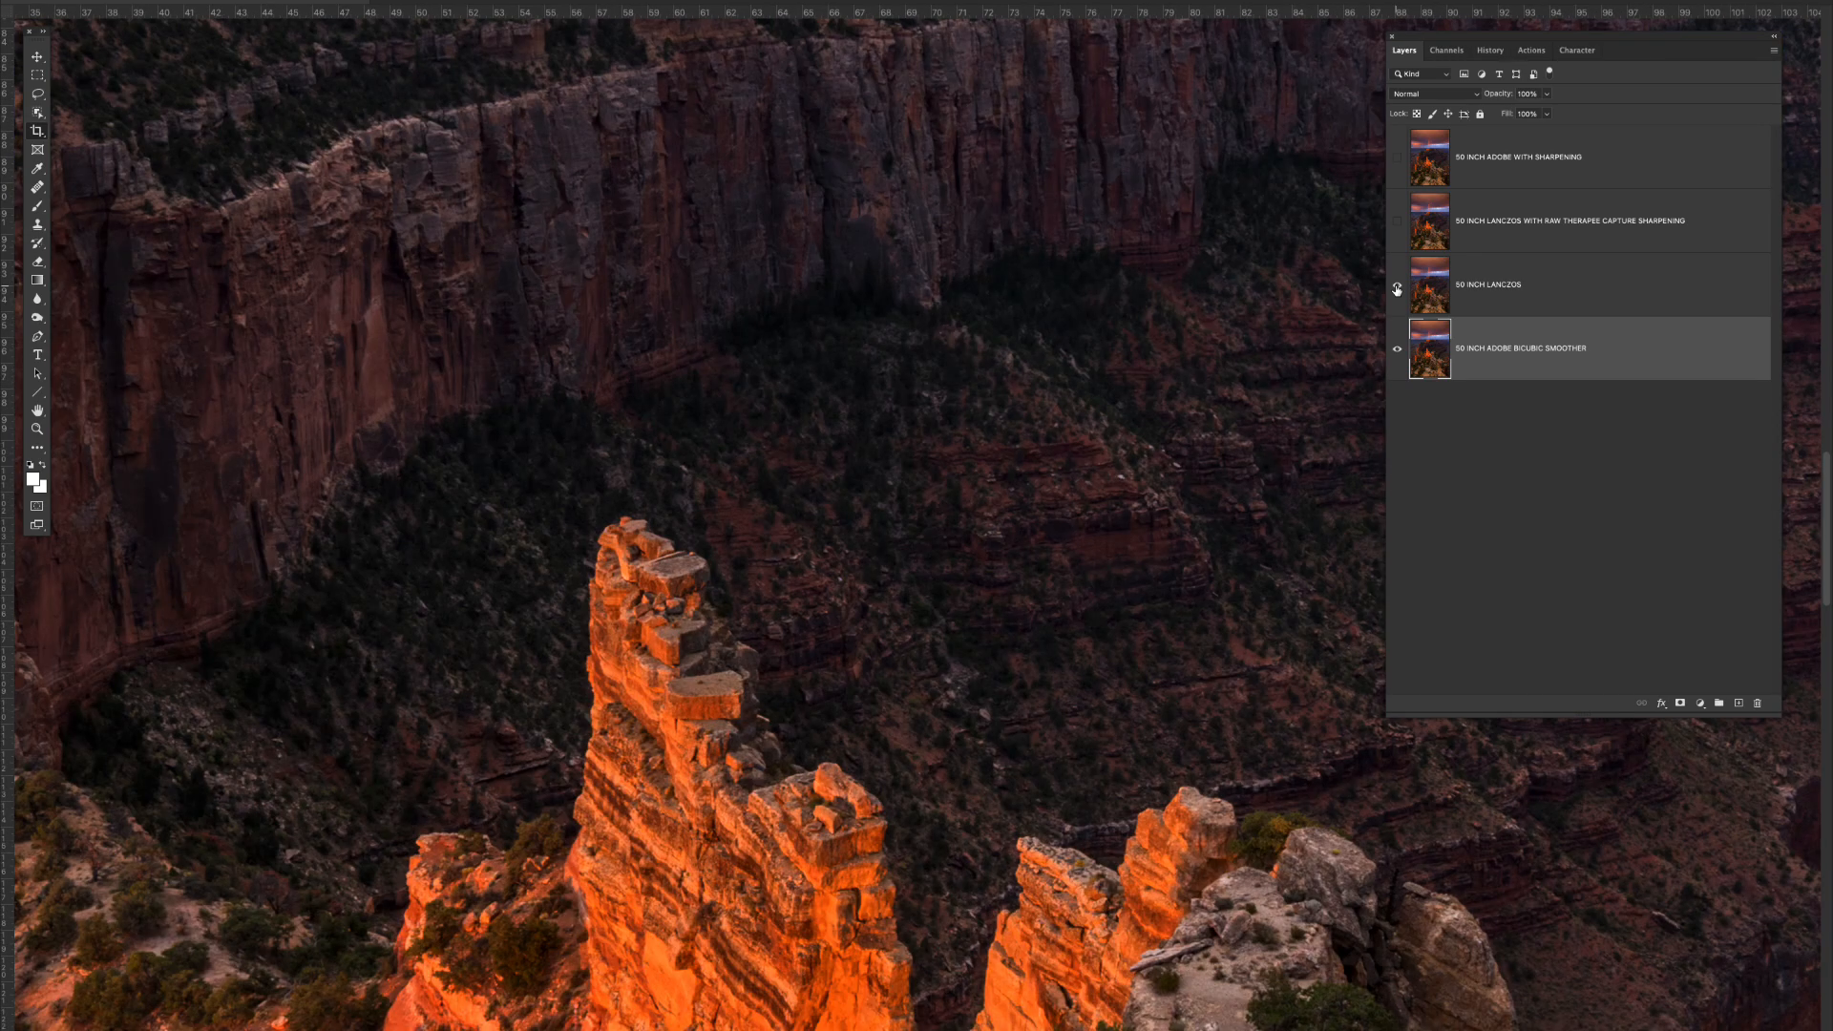
scroll(1131, 262, "down", 8)
scroll(1131, 263, "right", 2)
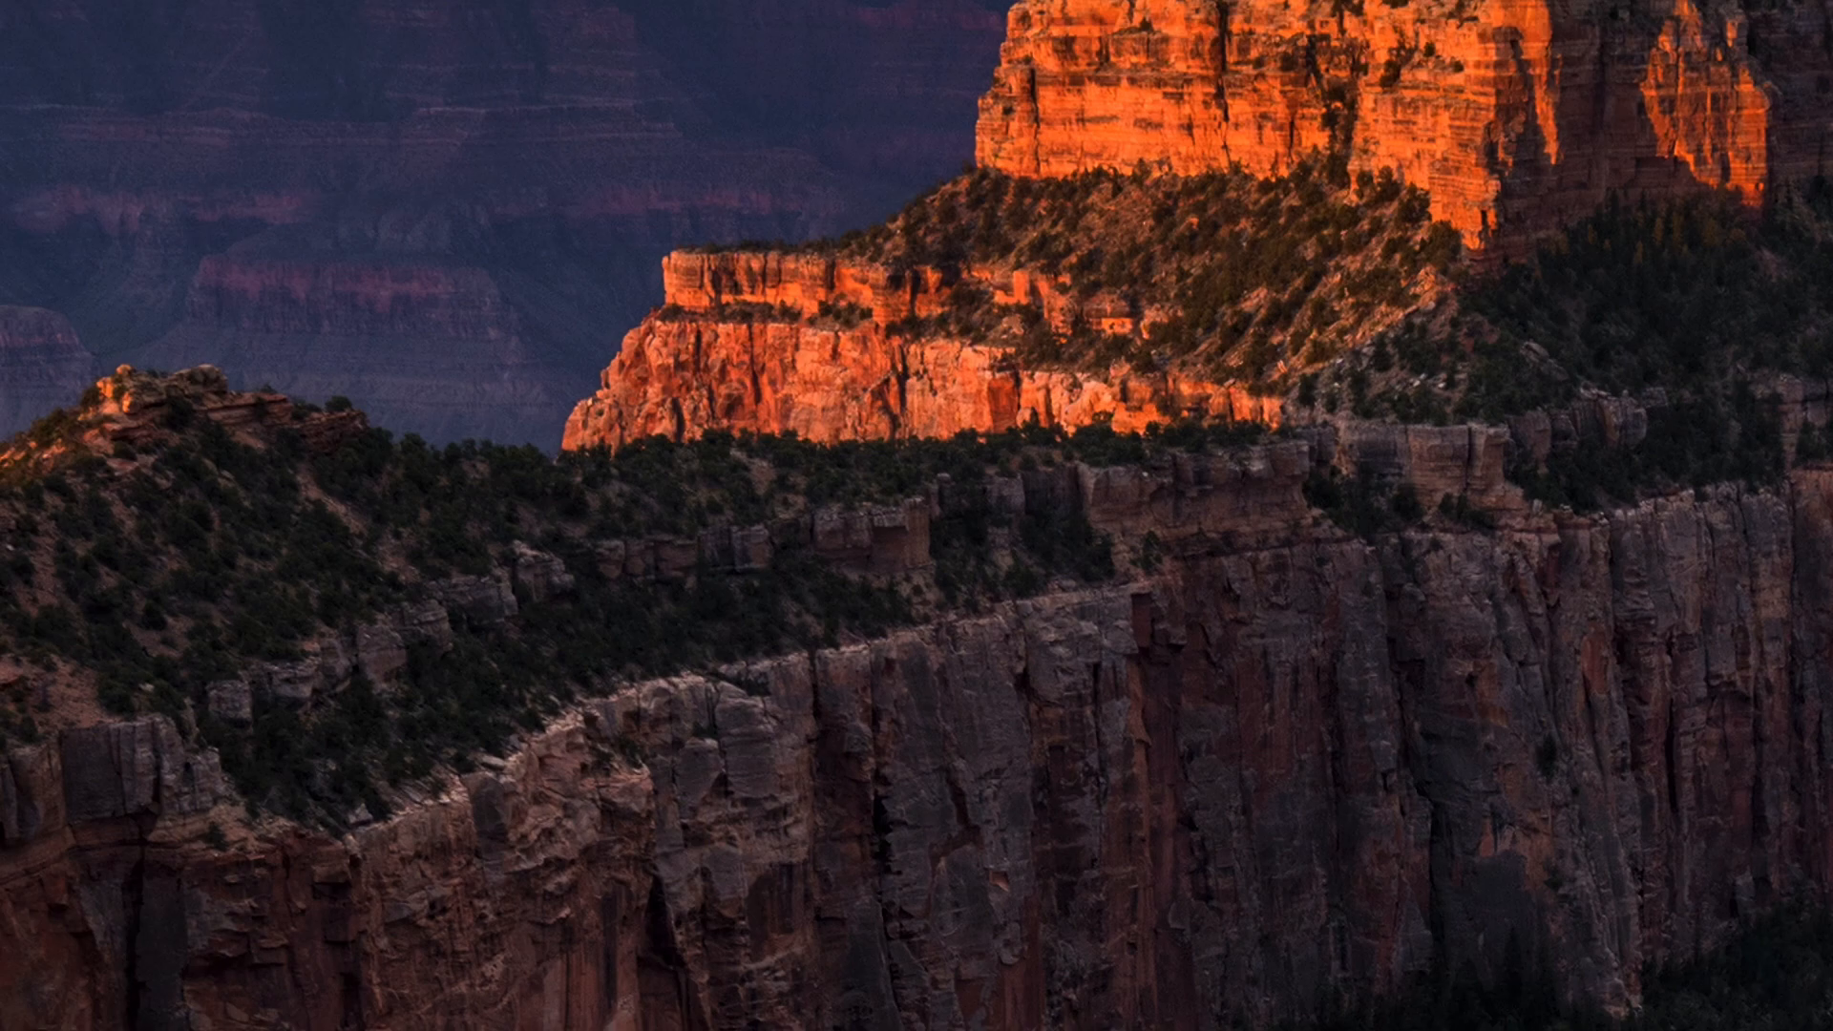
left_click_drag(450, 462, 405, 409)
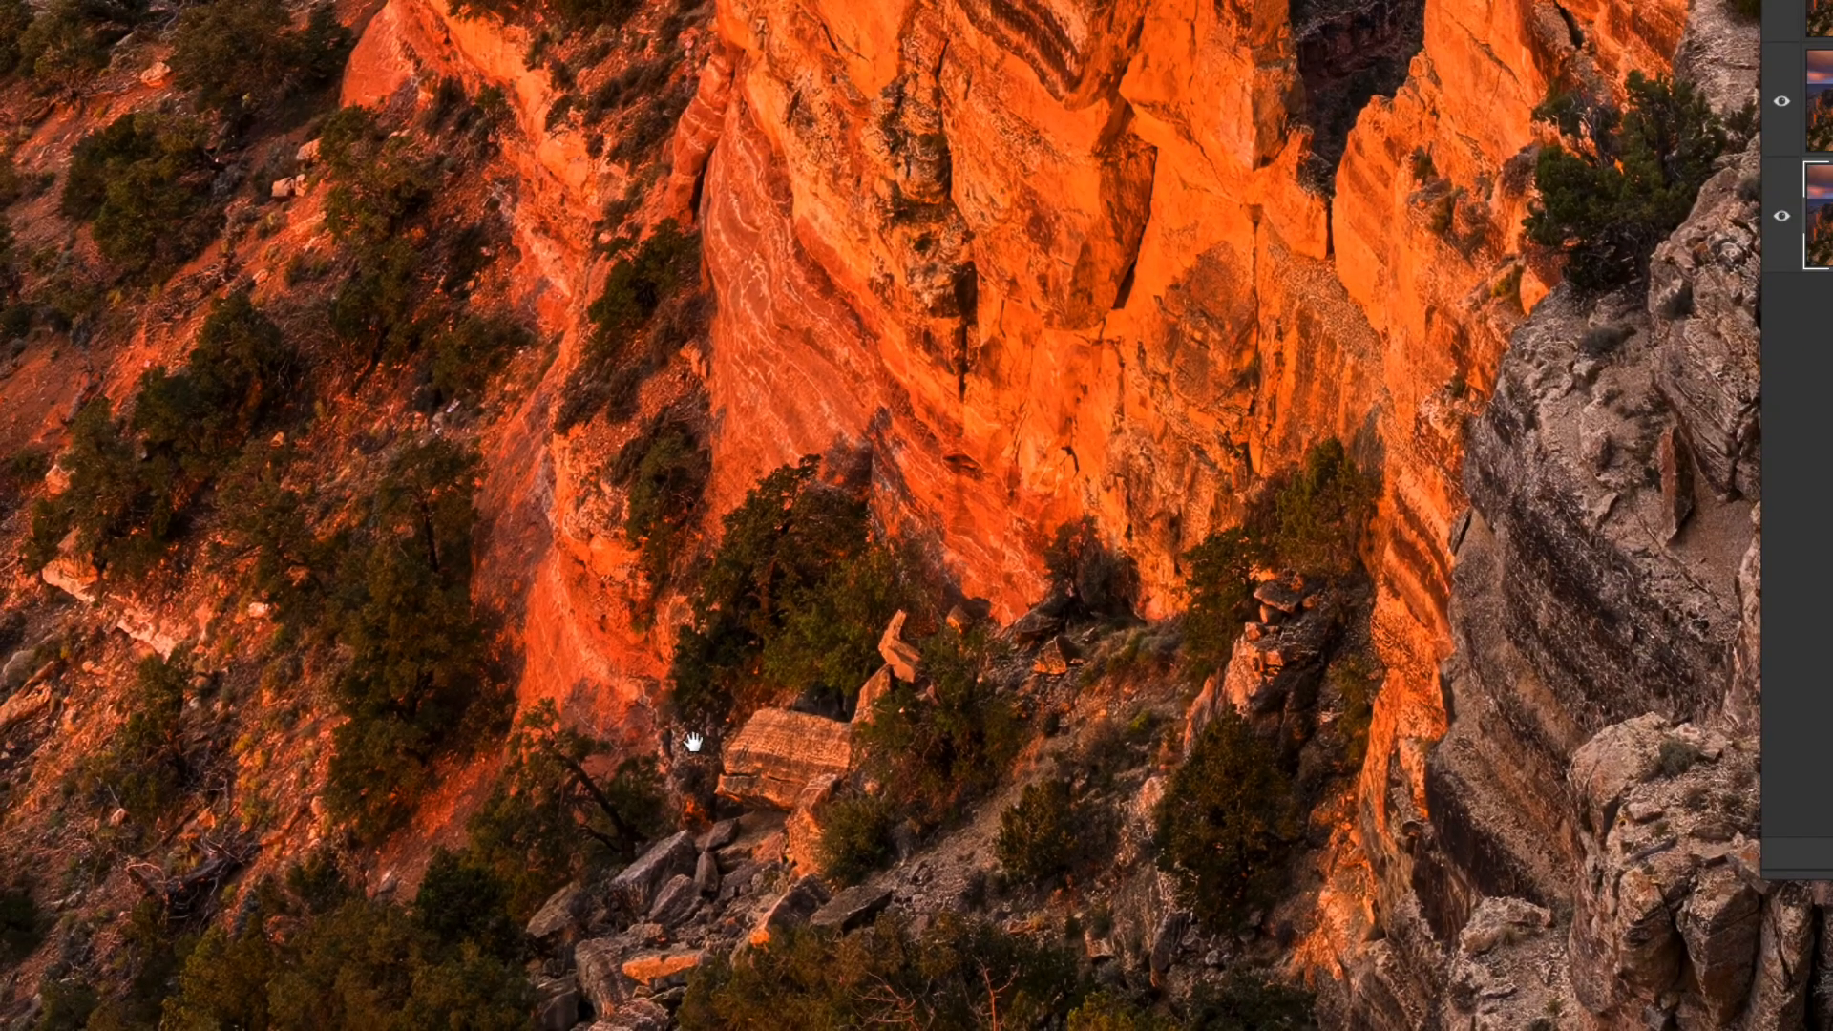
left_click_drag(693, 743, 1190, 466)
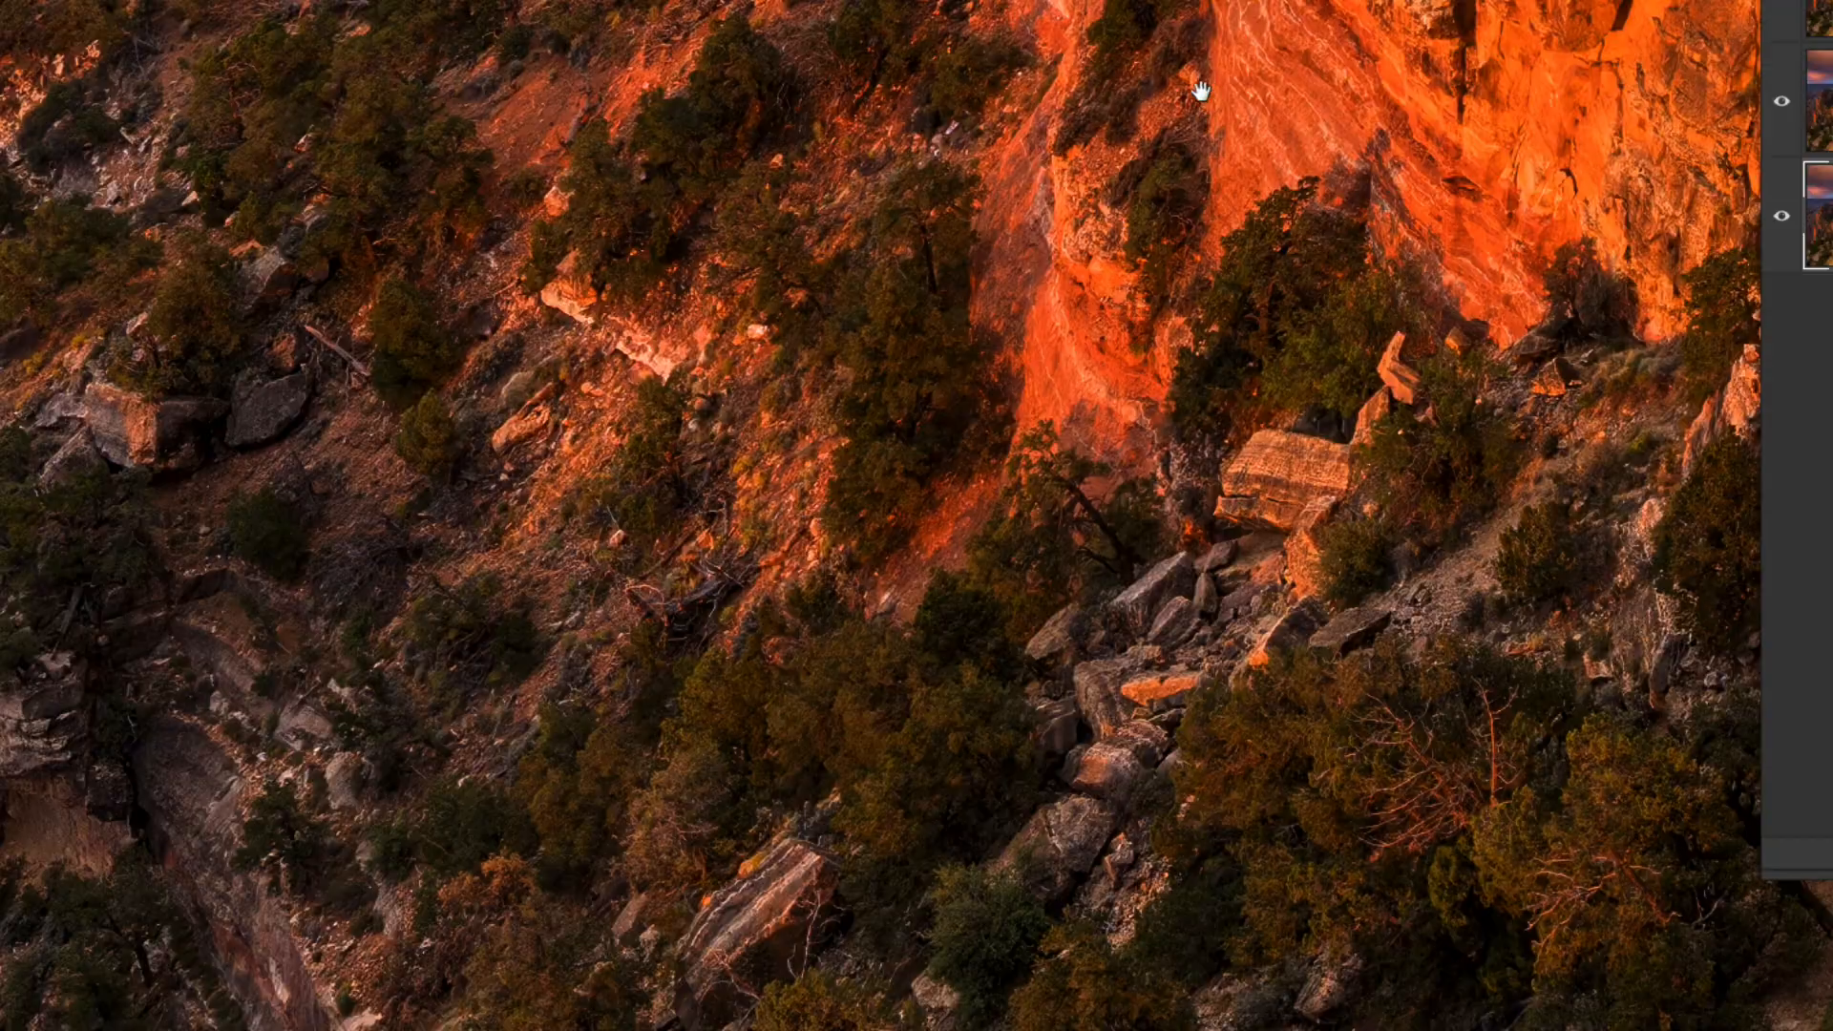
left_click_drag(1203, 89, 1089, 723)
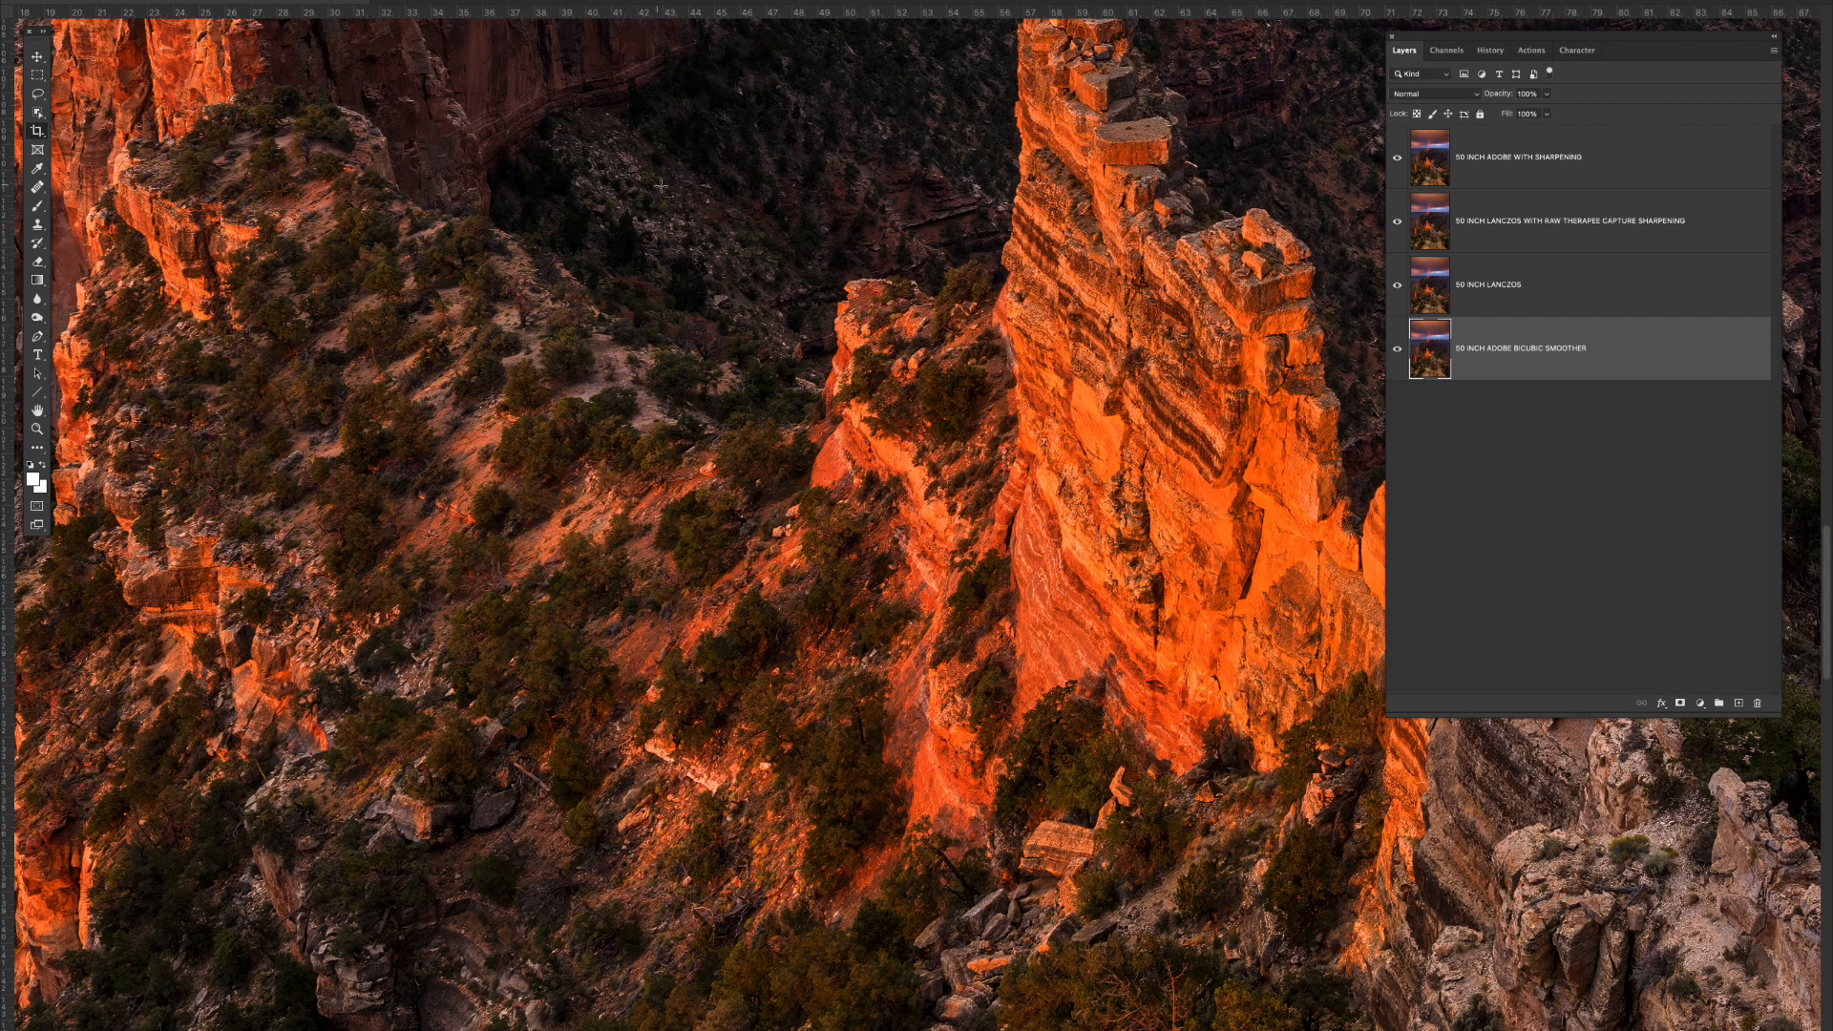
left_click_drag(614, 168, 1129, 857)
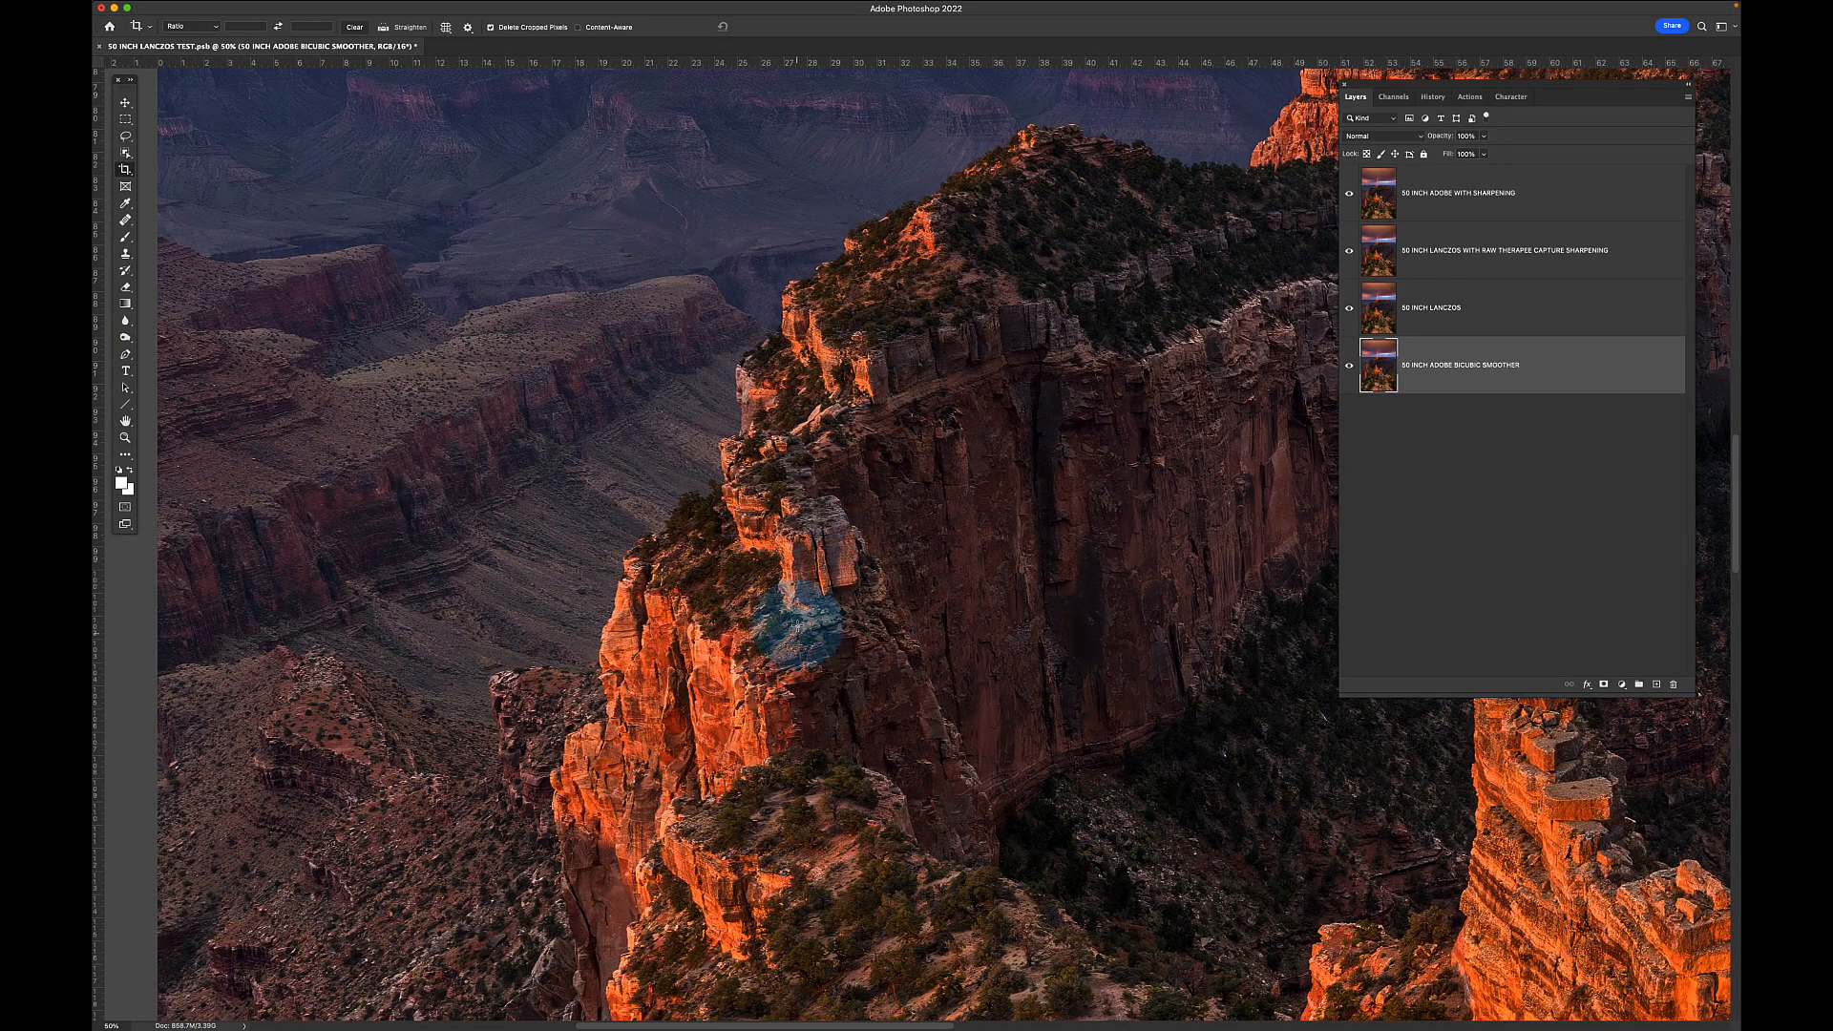
- Pan around the butte and lower cliff, then switch to the original rainbow canyon document
left_click_drag(1112, 349, 560, 572)
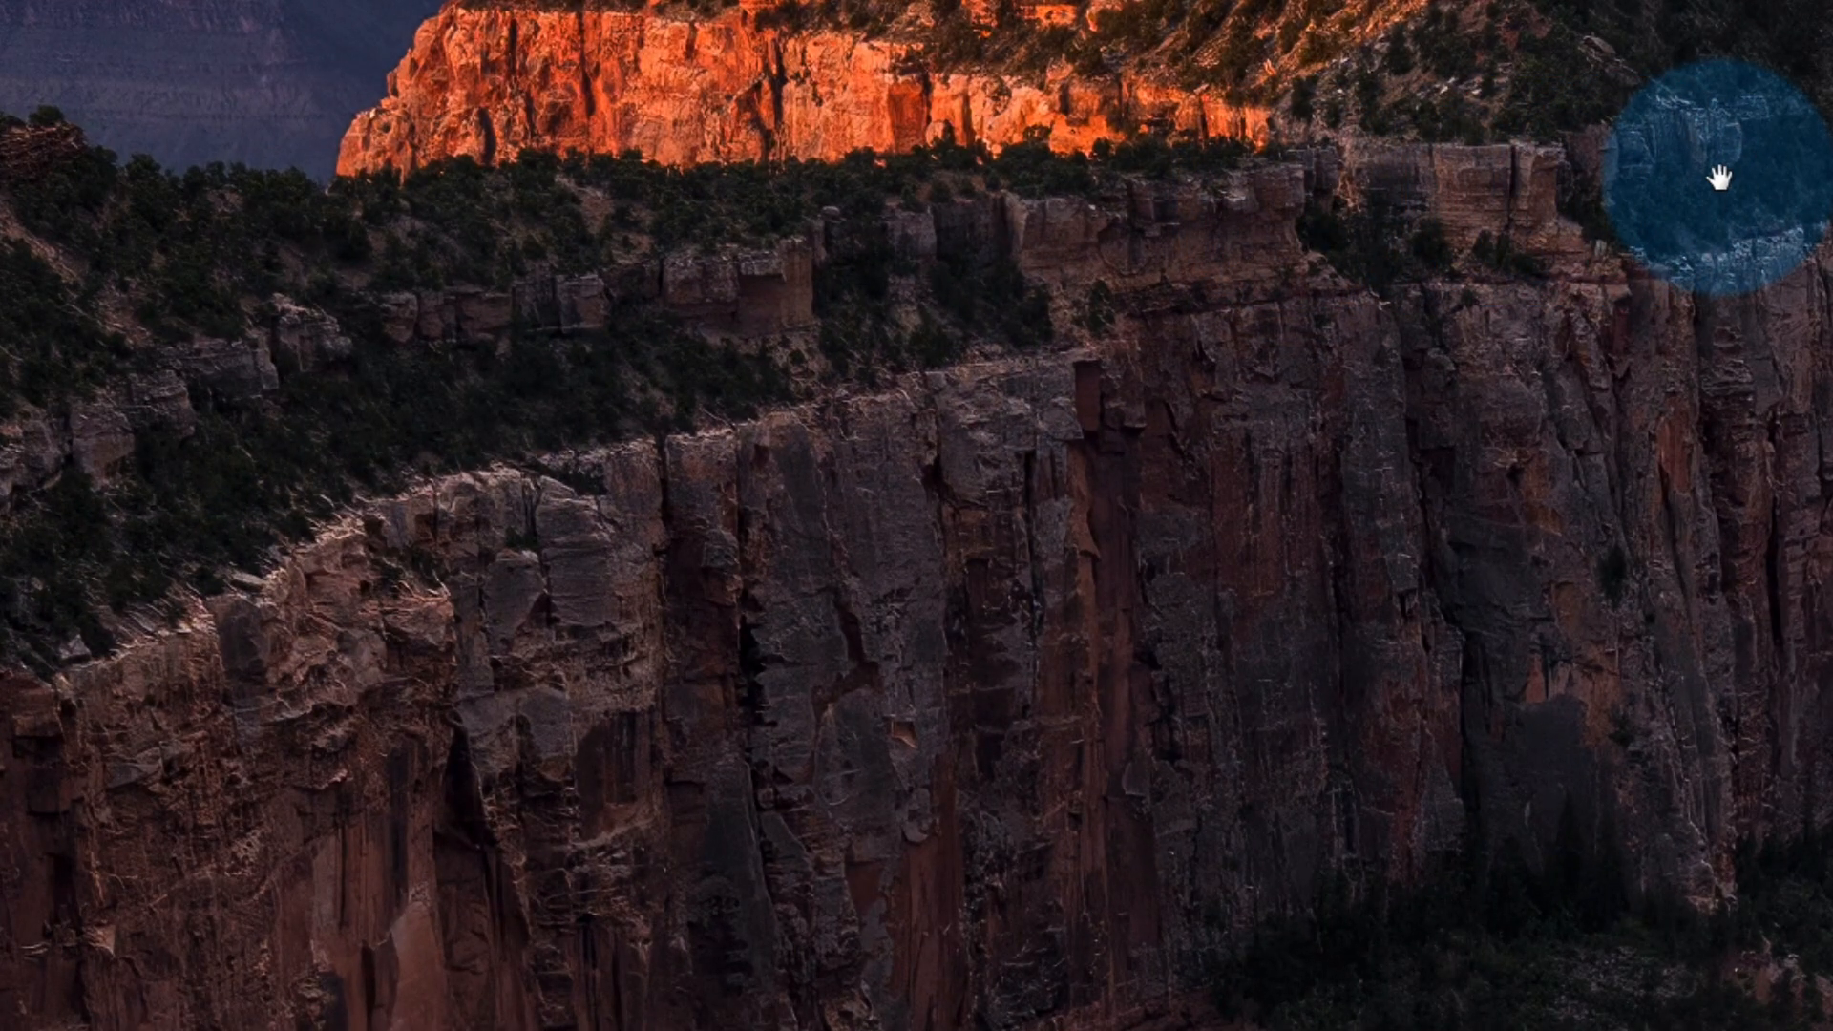
left_click_drag(1718, 176, 111, 471)
left_click_drag(1329, 318, 786, 299)
left_click(1722, 197)
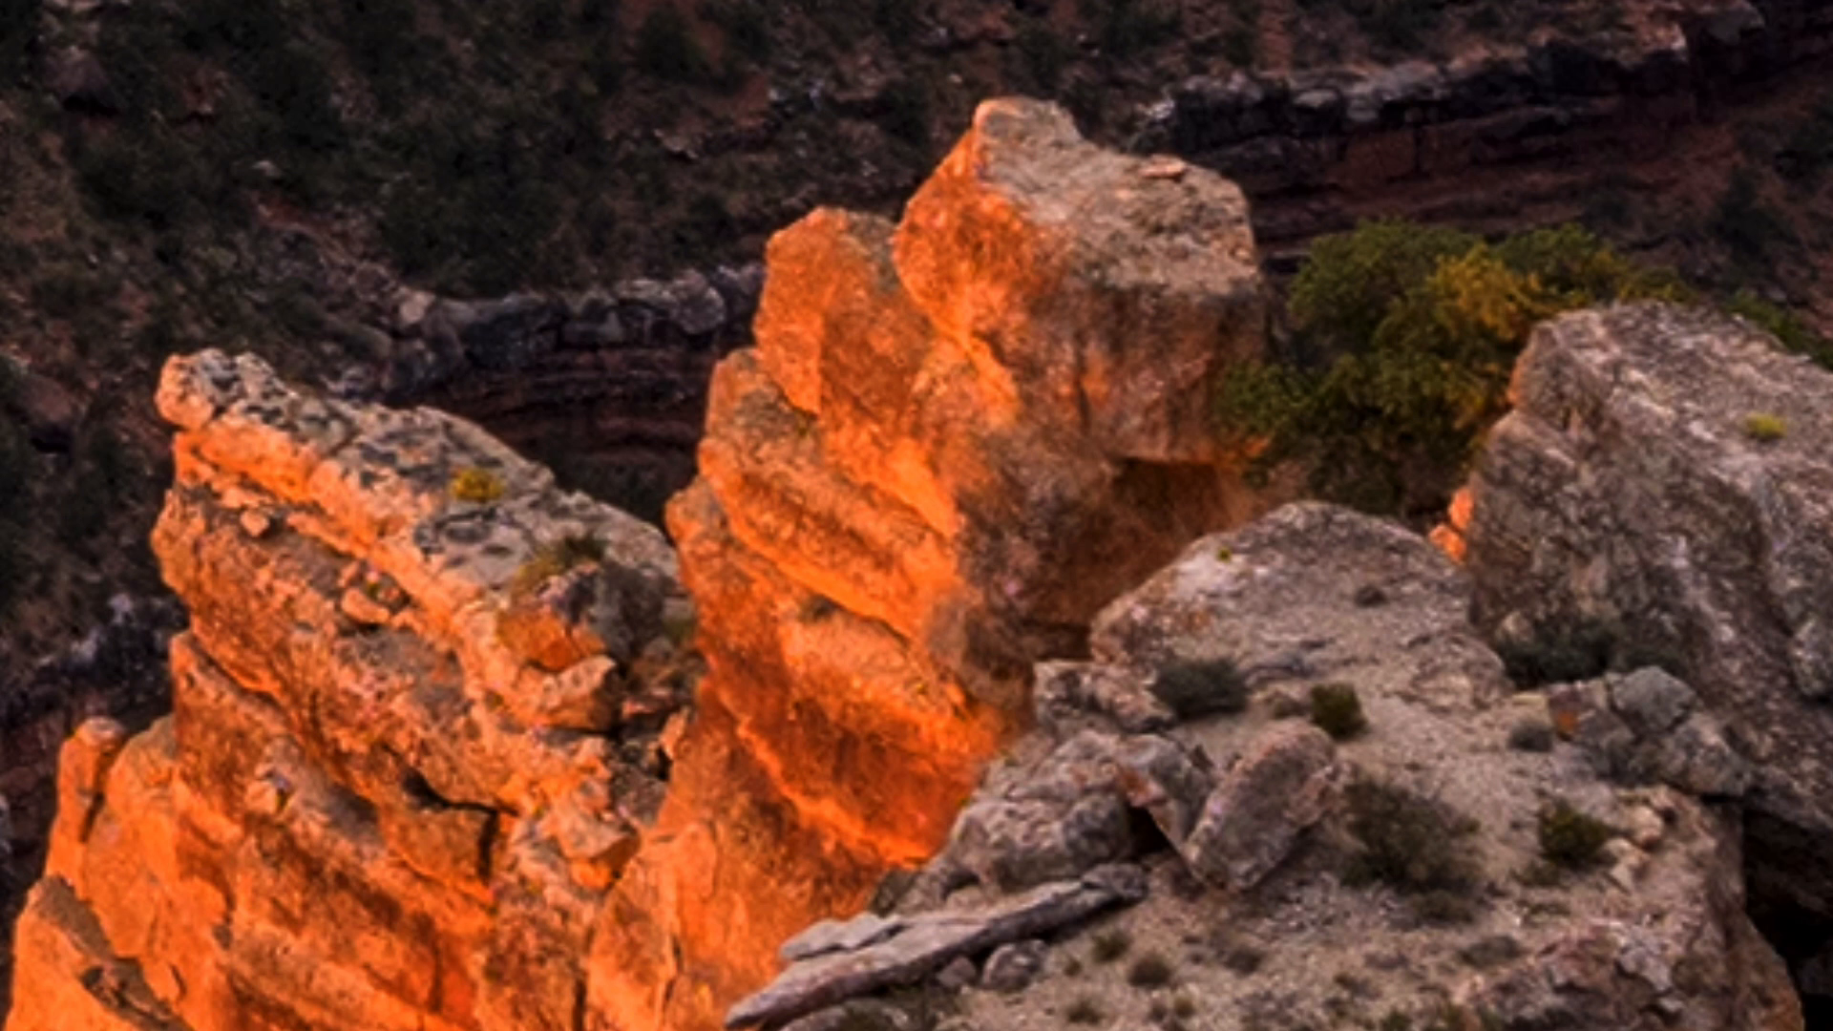
left_click_drag(72, 478, 229, 9)
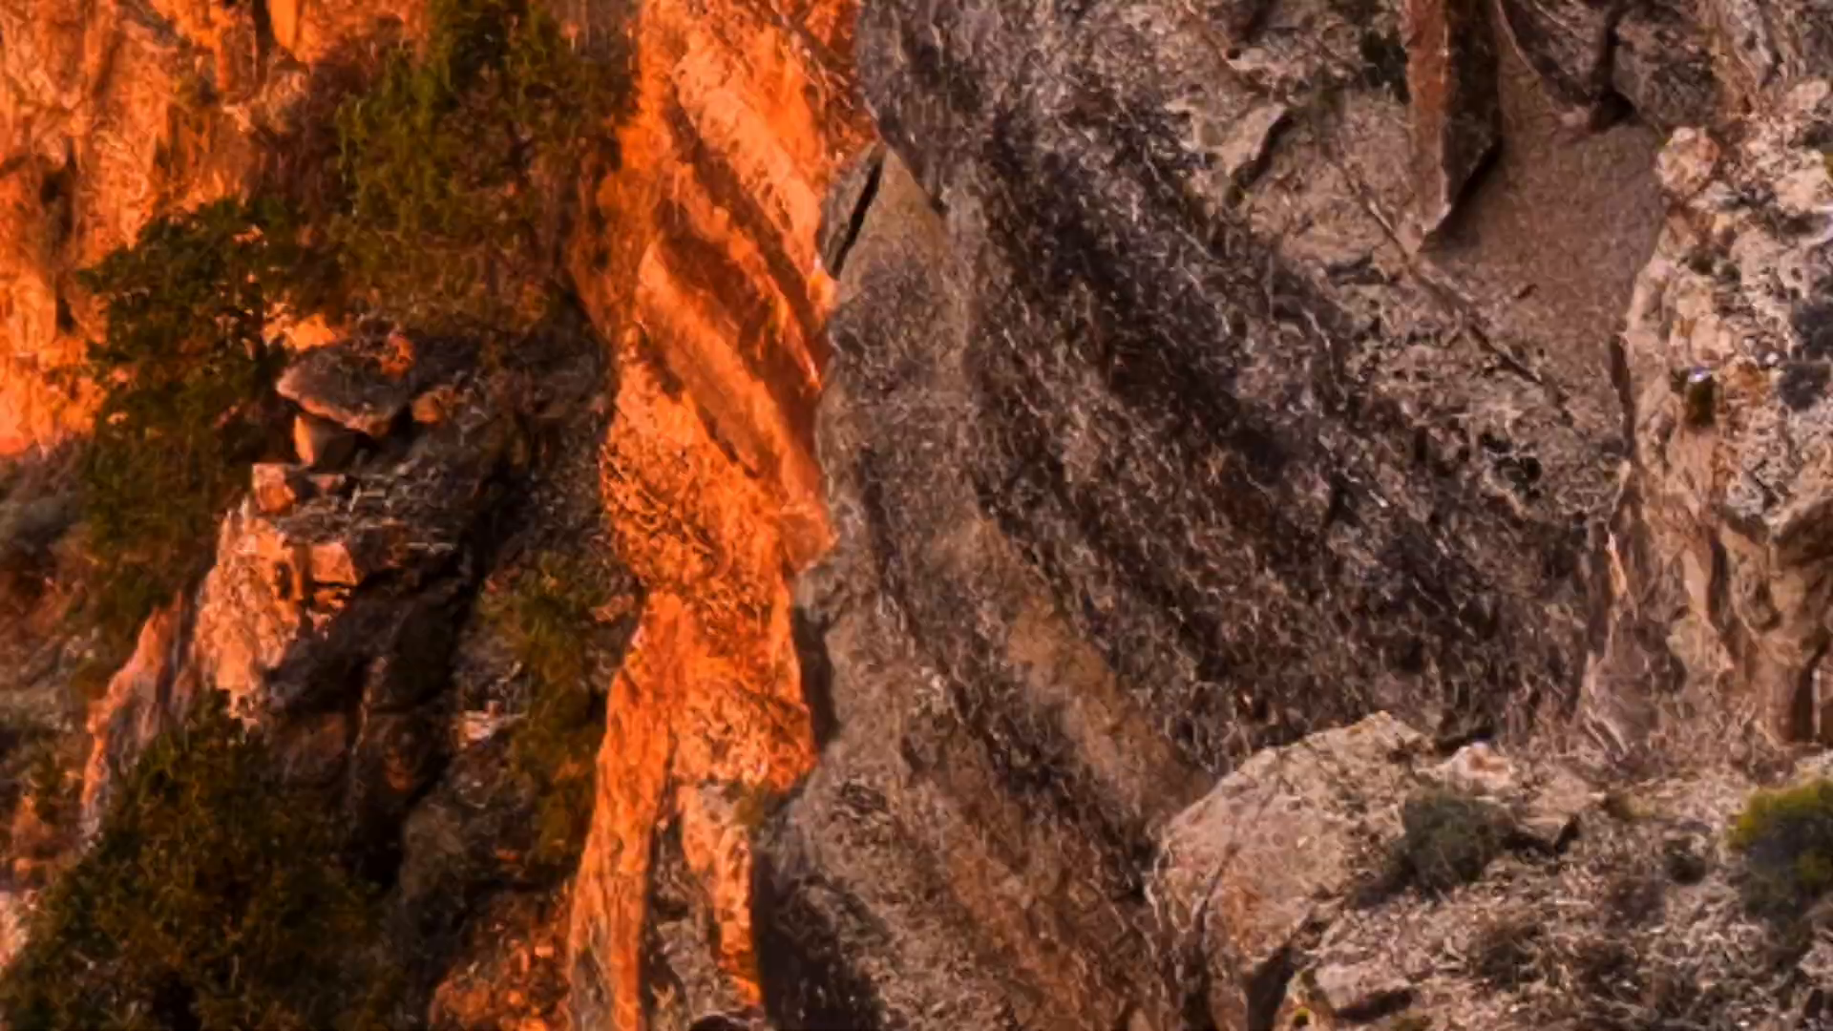
left_click_drag(382, 1017, 757, 401)
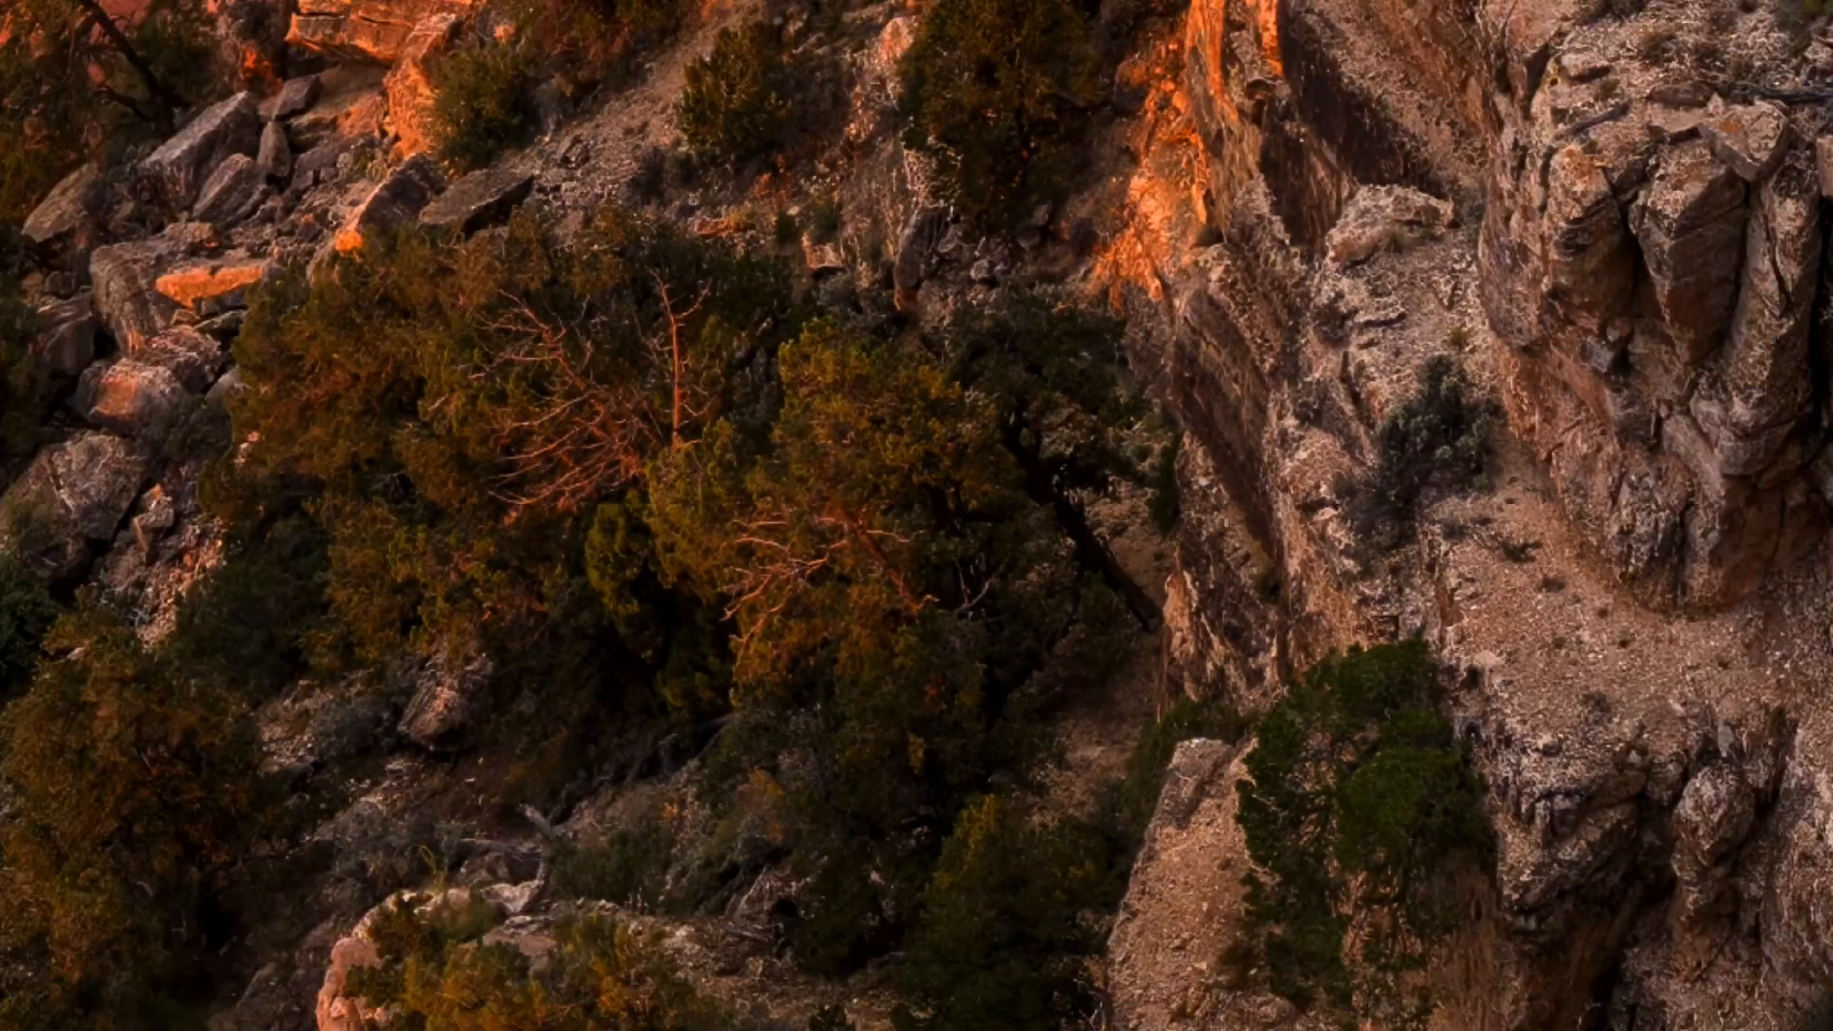
left_click_drag(964, 754, 982, 678)
left_click_drag(876, 595, 763, 473)
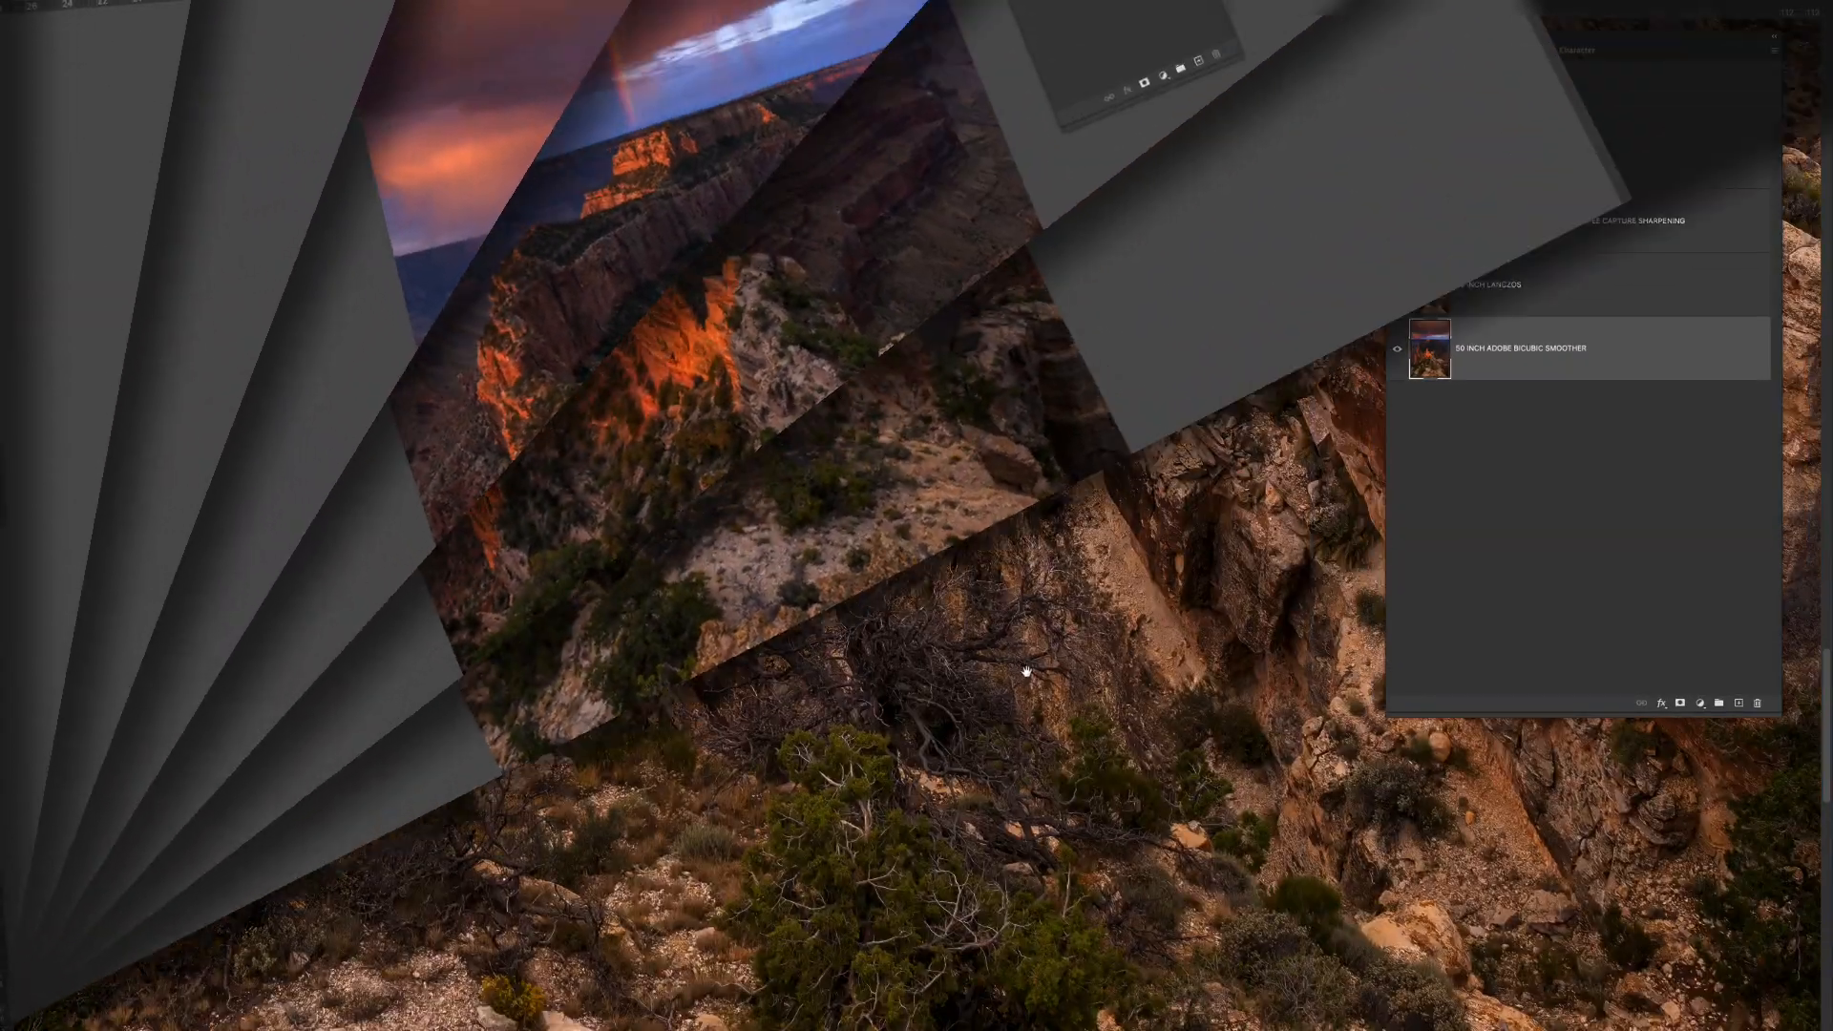
left_click(1391, 297)
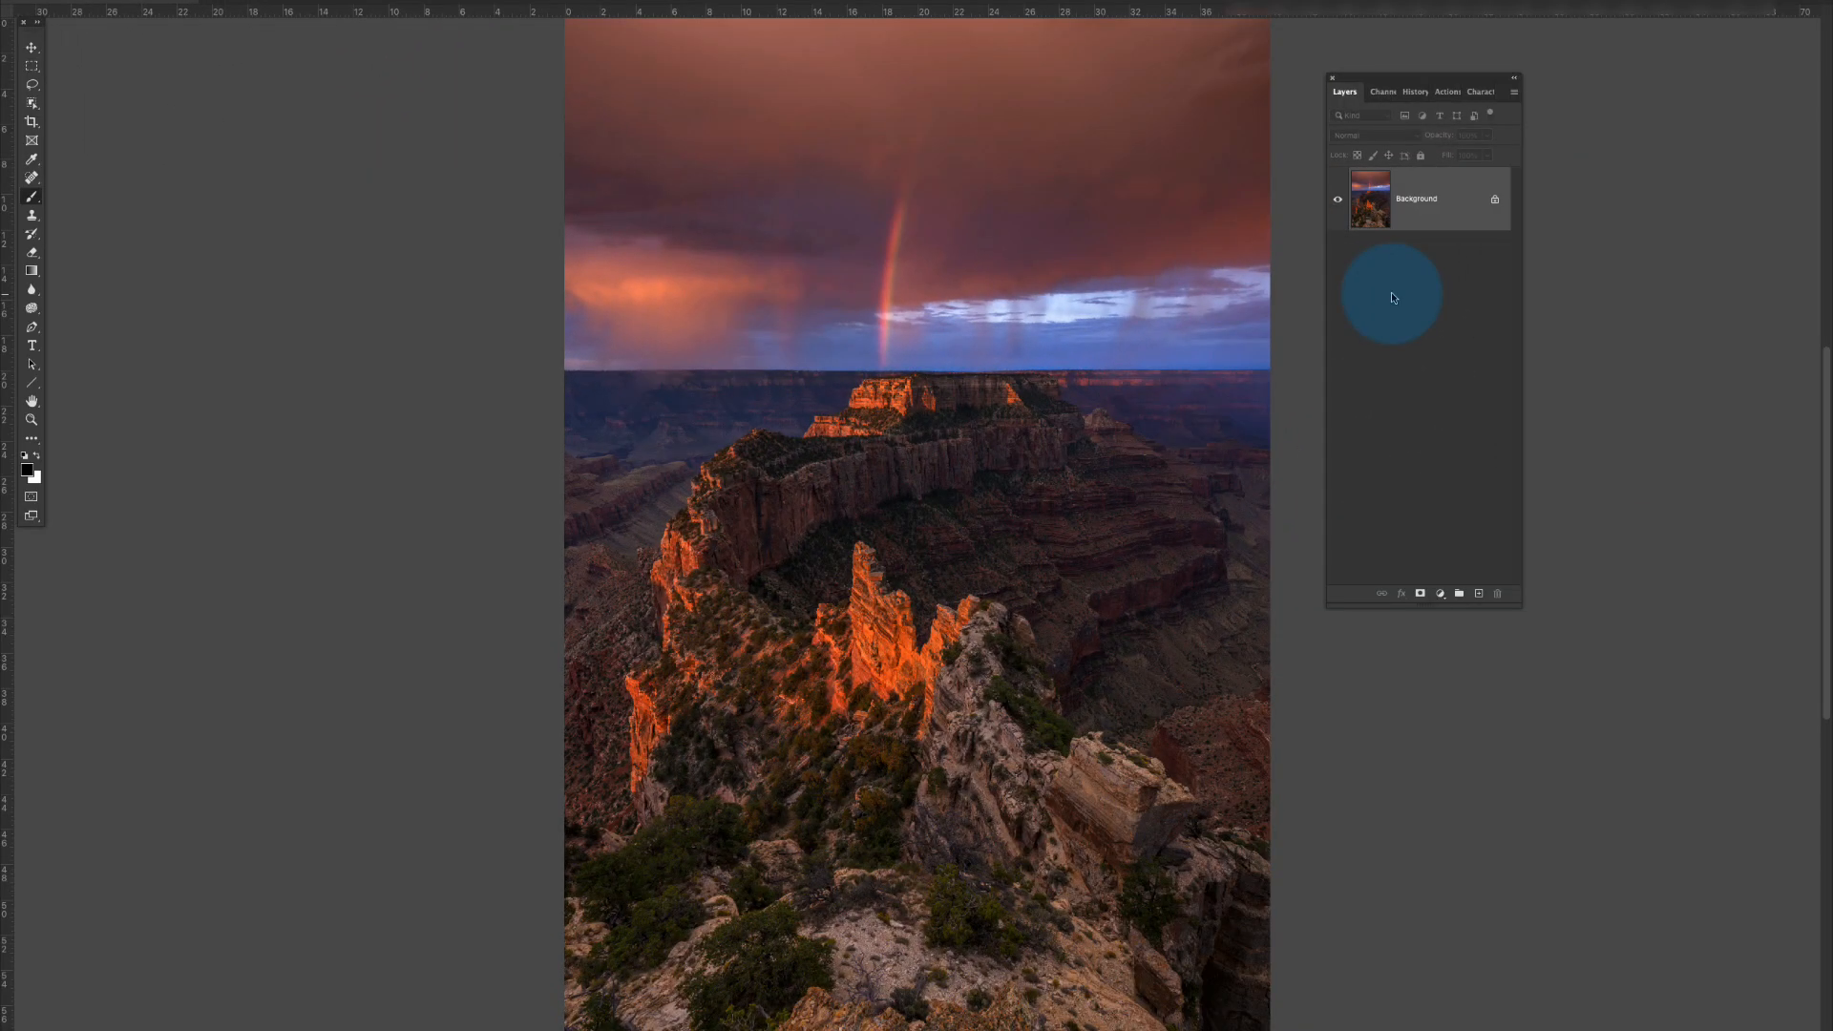